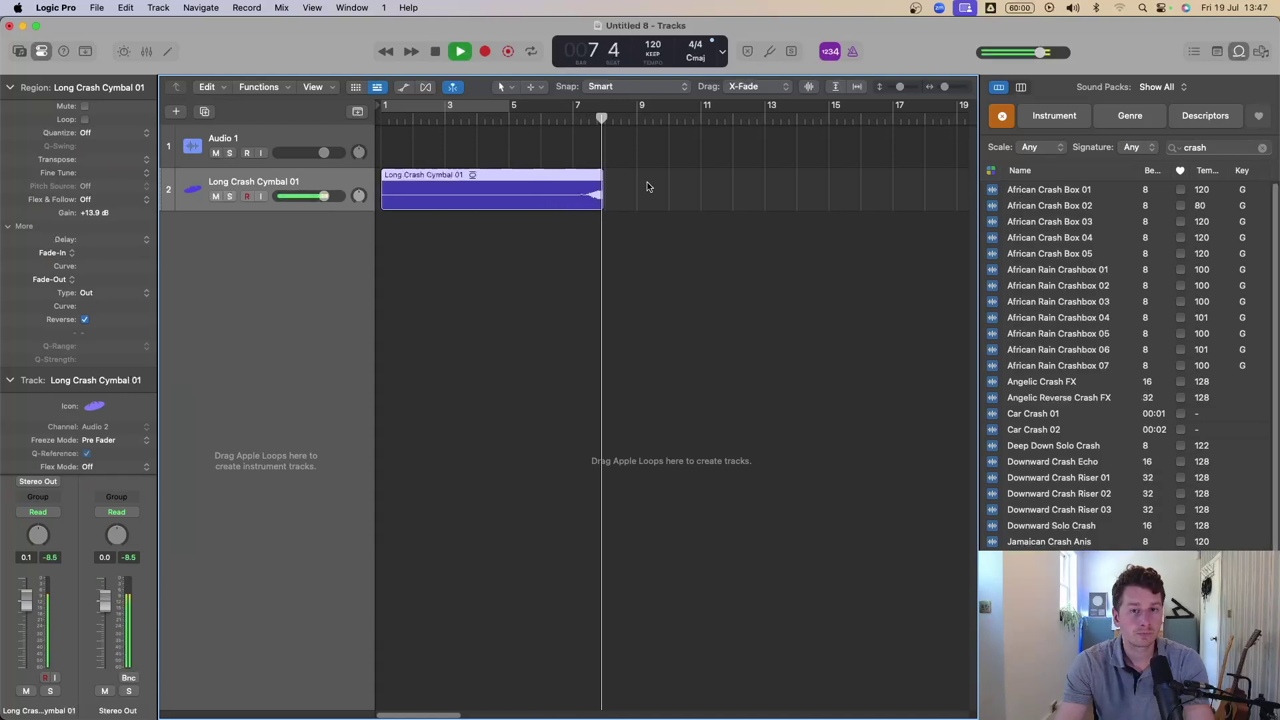
- Trim the reversed crash cymbal region so it starts at bar 6, removing the earlier part, and play it back
left_click(581, 298)
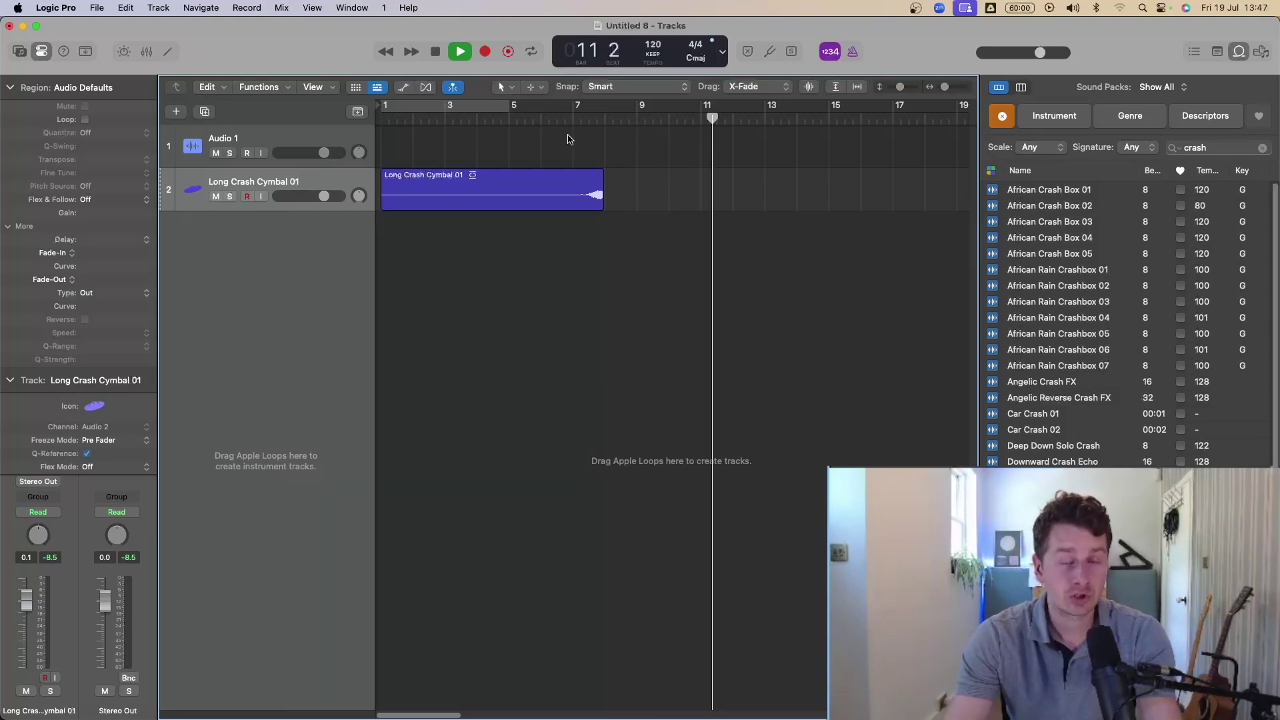
left_click(540, 179)
key("Delete")
key("space")
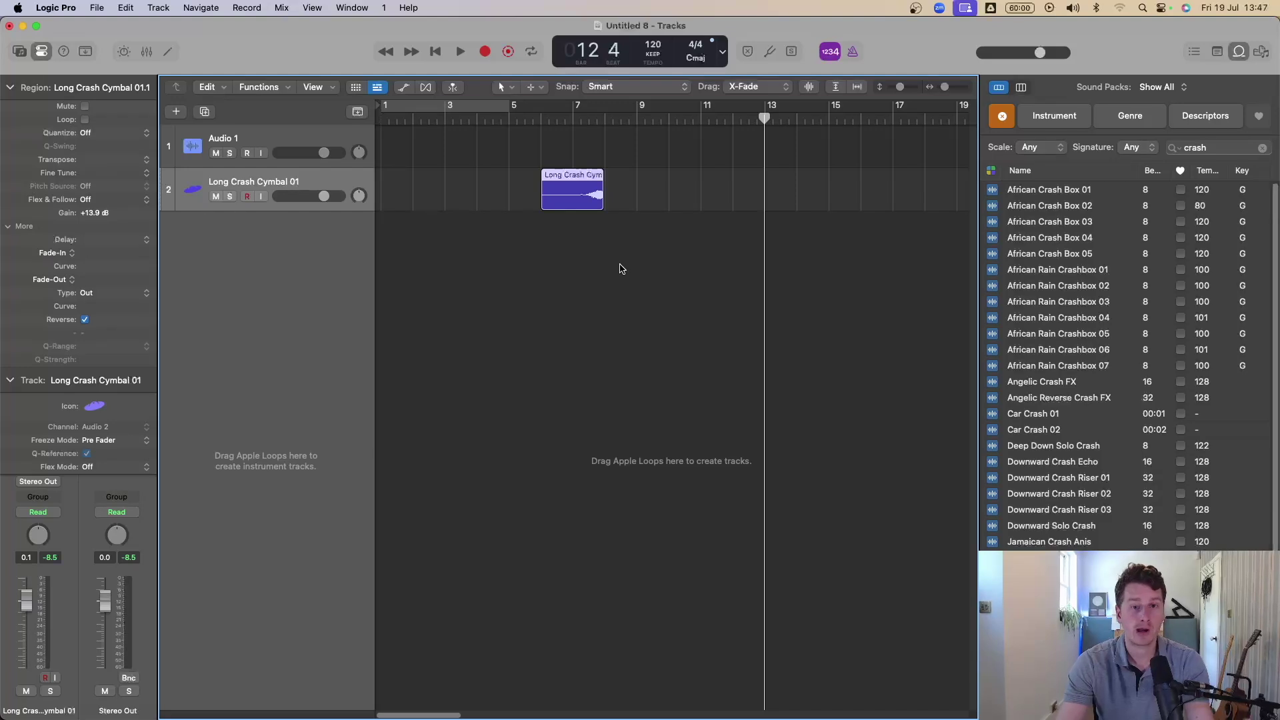
key("space")
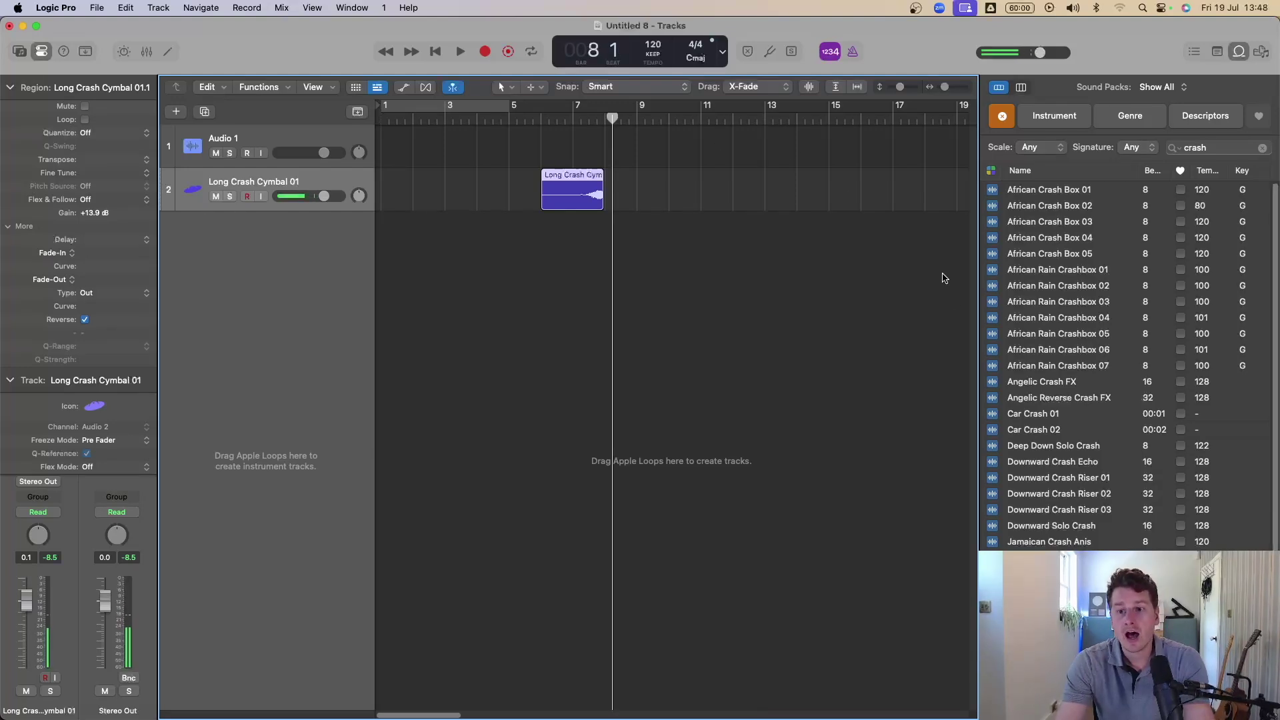
- Search the loop browser for "snare" and add the Cosmic Cruise Snare loop on a new track
double_click(1209, 148)
type("snare")
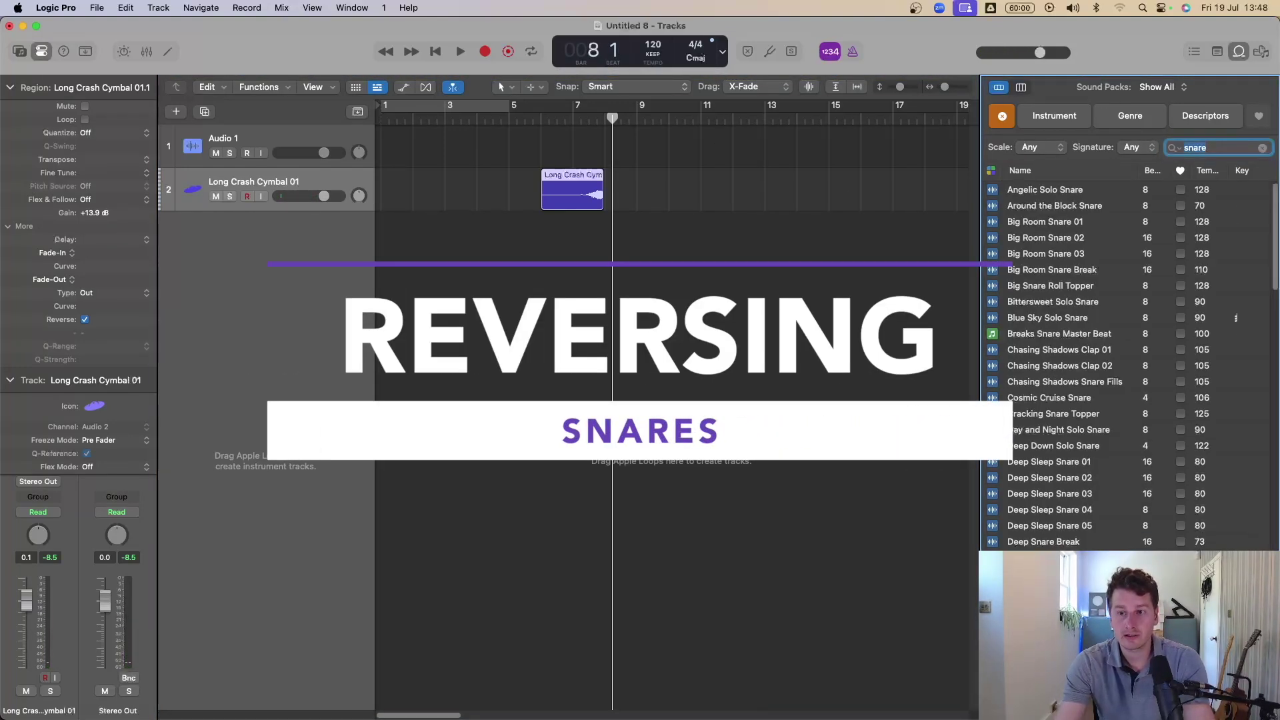
left_click(1045, 398)
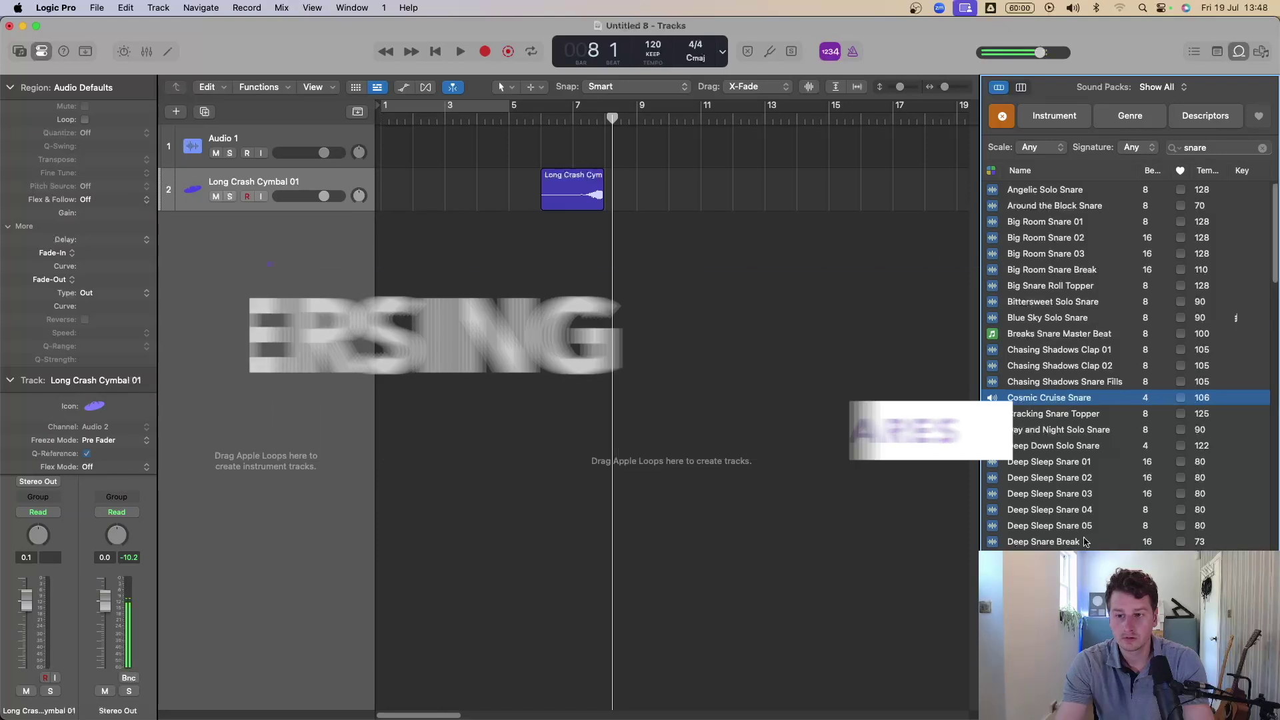
left_click_drag(1044, 412, 608, 326)
left_click(621, 238)
- Trim the snare loop to a single hit at bar 8 beat 3 and cycle playback from there to bar 9
left_click_drag(672, 304, 560, 142)
left_click_drag(778, 662, 692, 659)
left_click_drag(655, 106, 748, 107)
left_click_drag(704, 552, 661, 552)
key("space")
mouse_move(648, 676)
left_mouse_down()
mouse_move(660, 667)
mouse_move(518, 673)
mouse_move(655, 667)
left_mouse_up()
key("cmd+Up")
key("space")
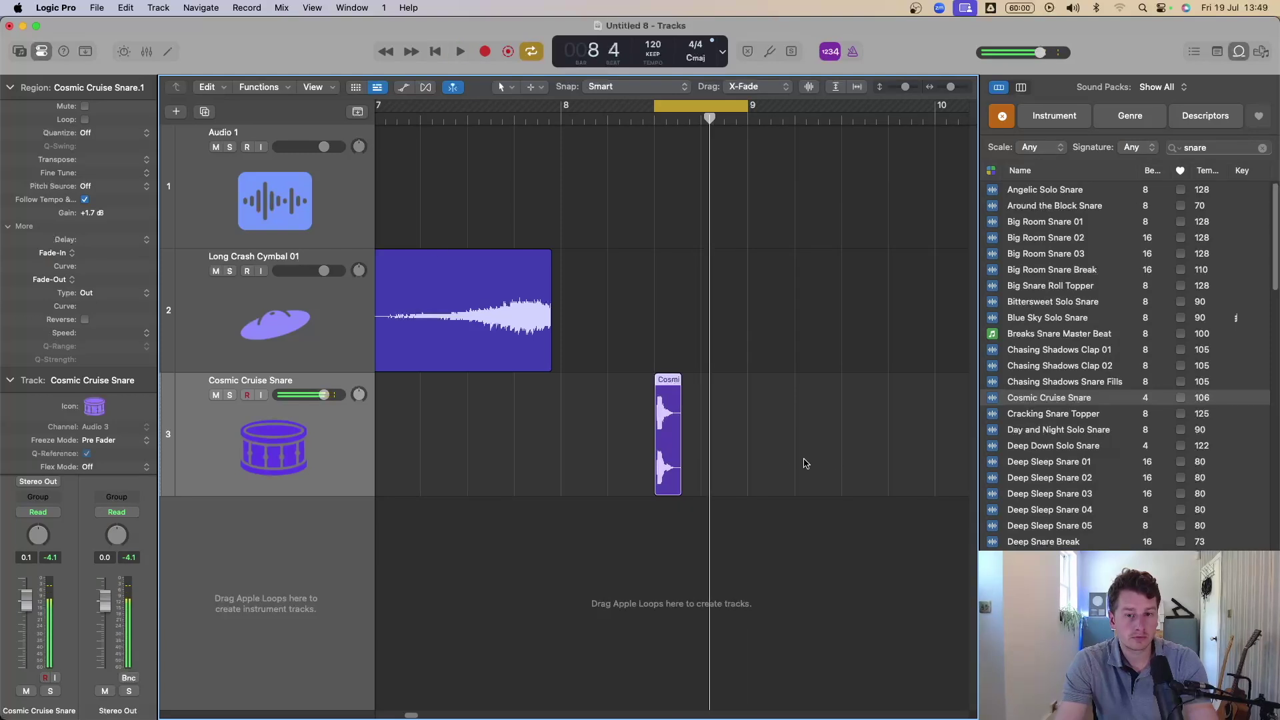
- Reverse the single Cosmic Cruise Snare hit and listen to it in the cycle range
left_click(660, 399)
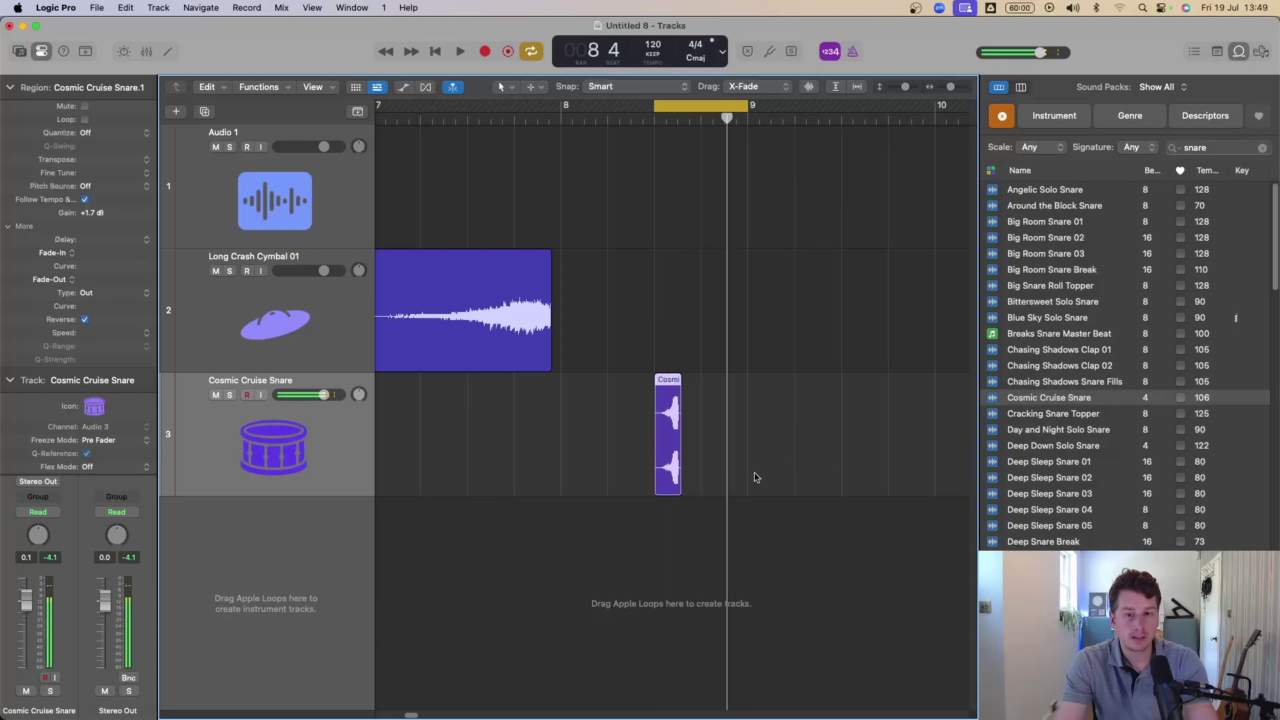
key("space")
key("z")
key("z")
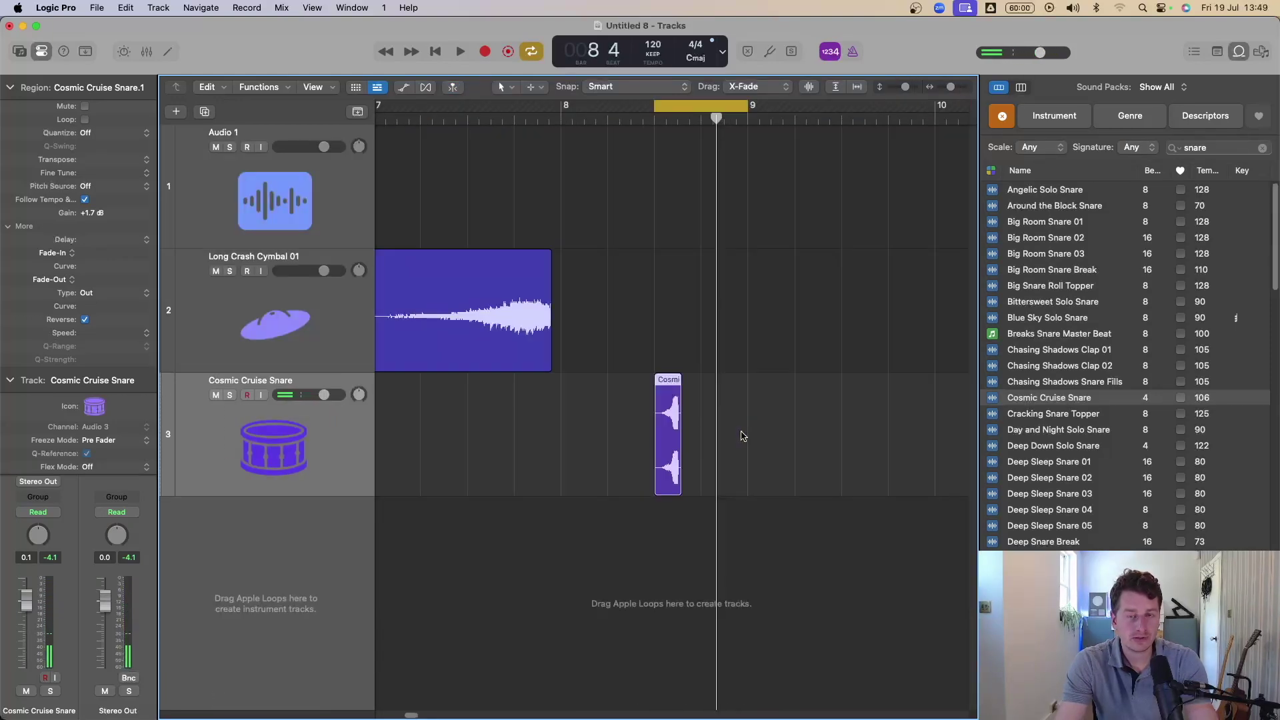
key("space")
key("space")
left_click(700, 418, "ctrl+alt")
- Create a software instrument Pattern track with the Roland CR-78 kit and place a Kick 1 hit on step 1
left_click(182, 115)
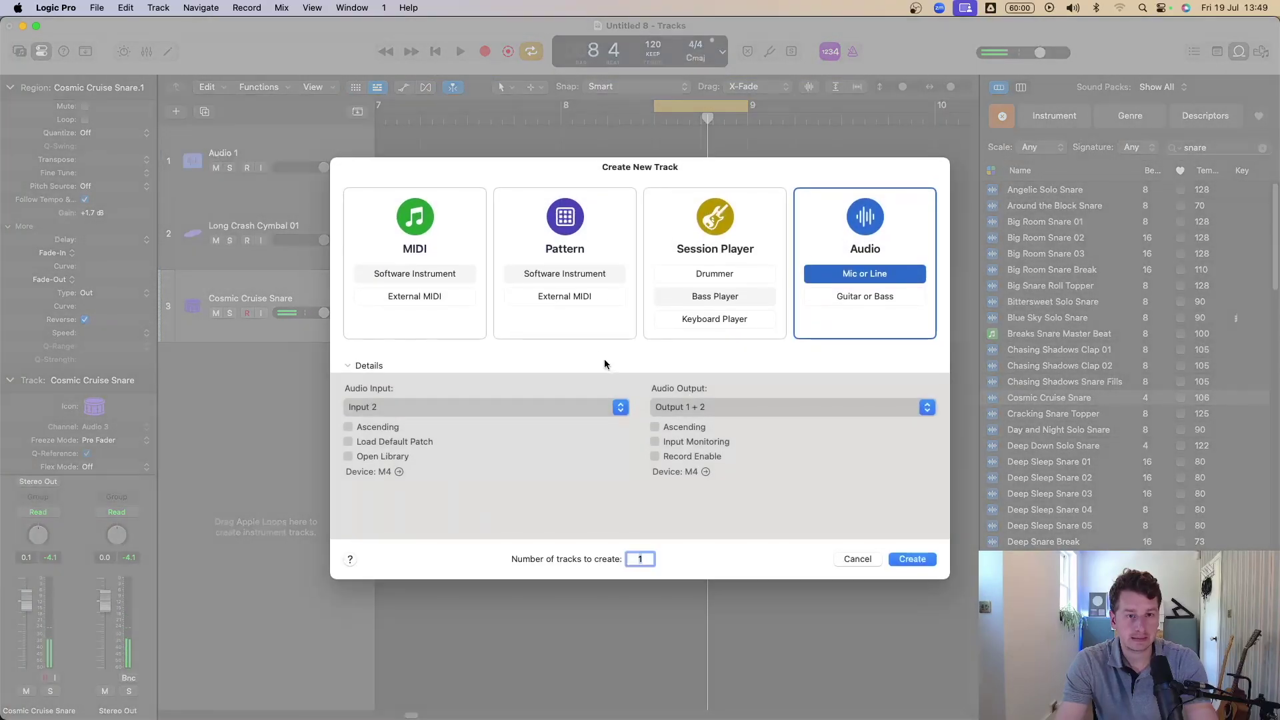
left_click(546, 283)
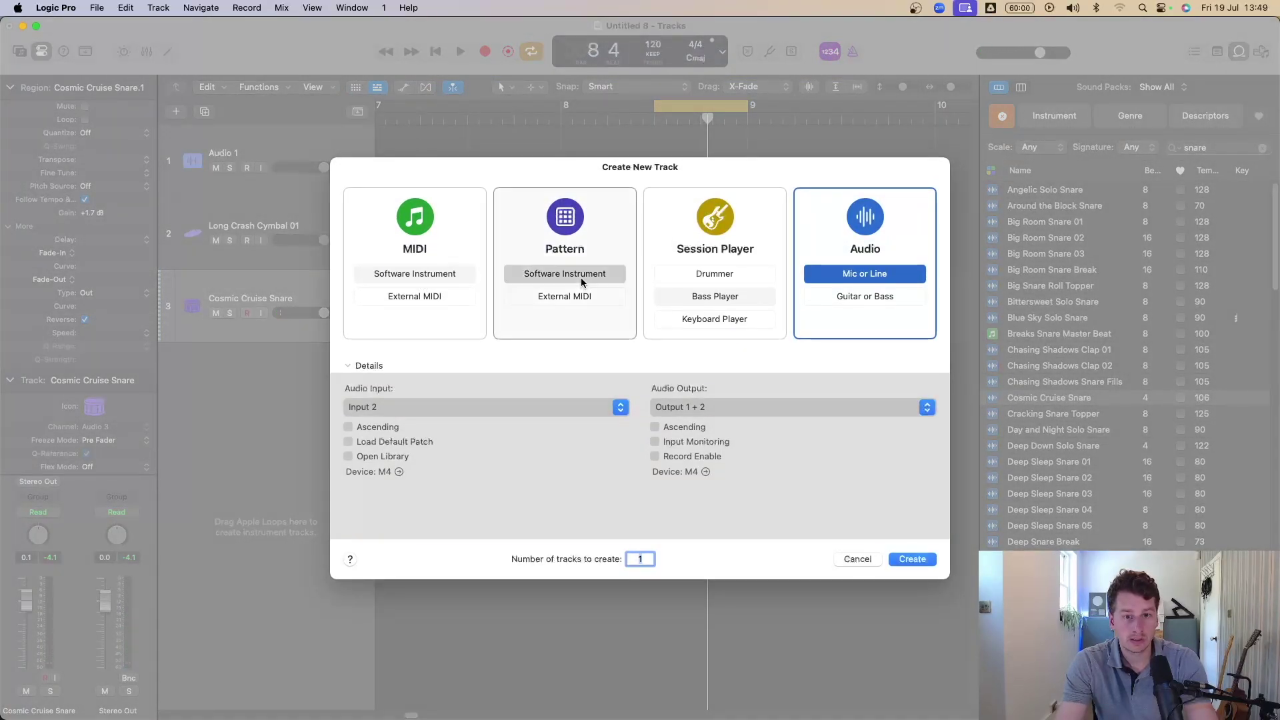
left_click(911, 559)
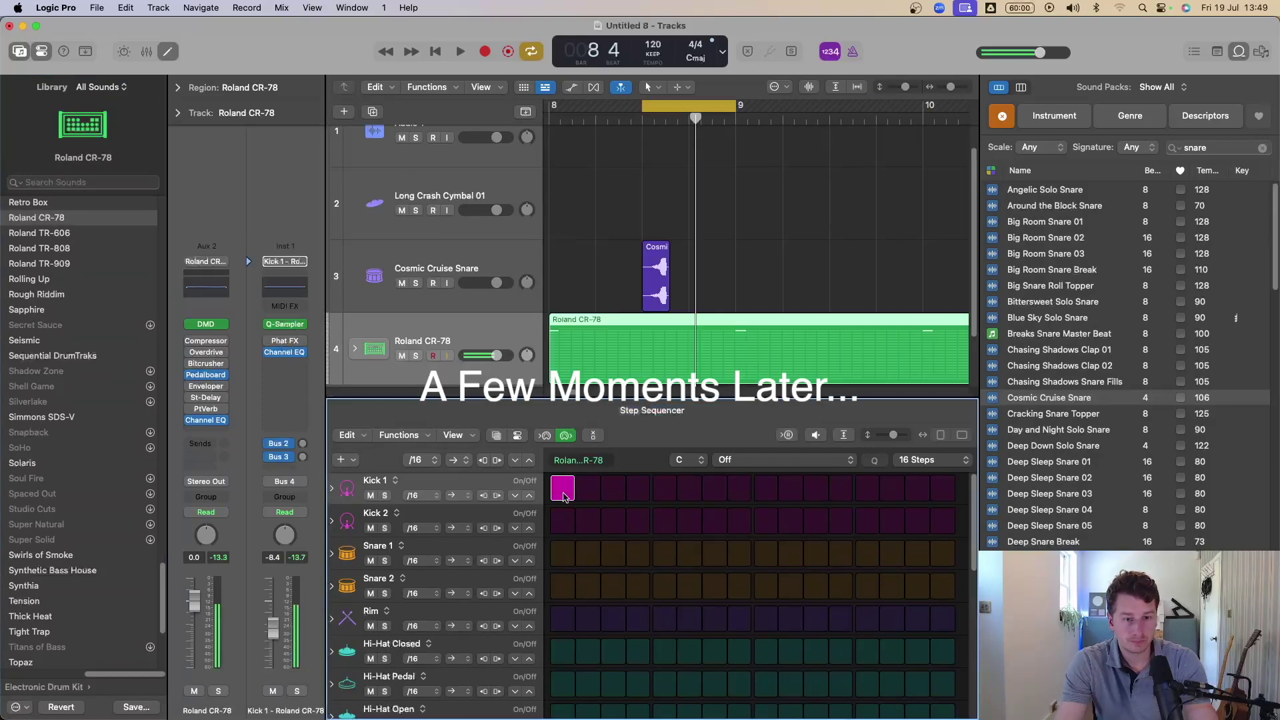
- Add a Snare 1 hit on step 5 and a kick on step 10, and change the kick sound to Kick 2 - Tough Kit
left_click(665, 553)
left_click(791, 488)
scroll(107, 460, "down", 10)
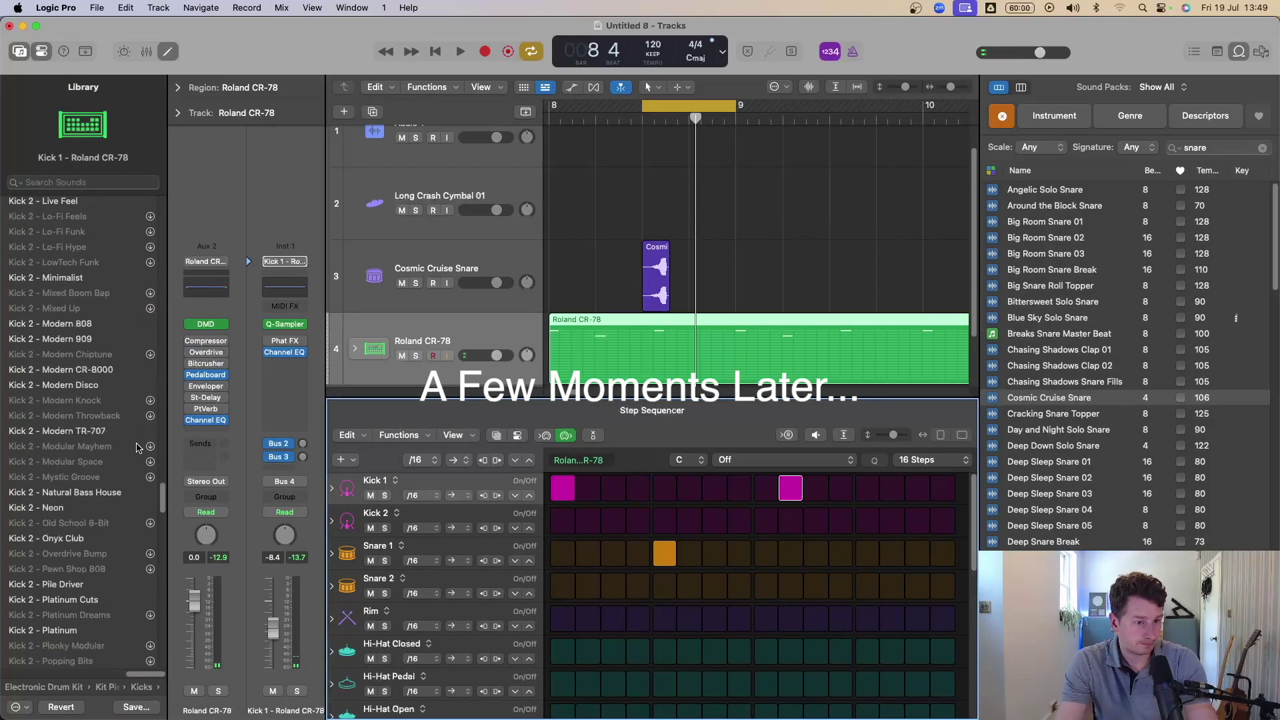
scroll(107, 460, "down", 6)
left_click(107, 545)
- Mute the Cosmic Cruise Snare track and extend the cycle range to run from bar 8 to bar 10
key("space")
left_click(696, 158)
left_click_drag(643, 105, 550, 106)
left_click_drag(735, 105, 923, 105)
- Replace the Snare 1 hit with Snare 2 hits on steps 5 and 13, using the Snare 2 - Tough Kit sound
left_click(665, 553)
left_click(665, 582)
left_click(868, 579)
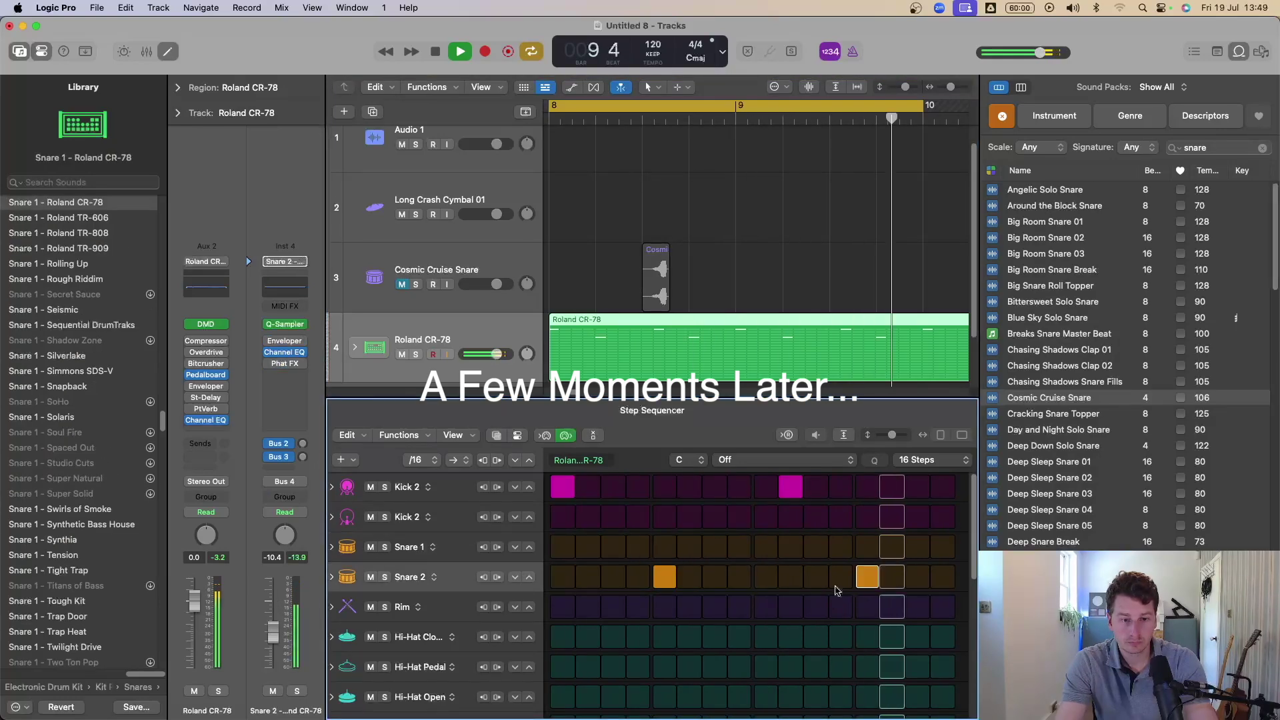
key("space")
scroll(108, 517, "up", 5)
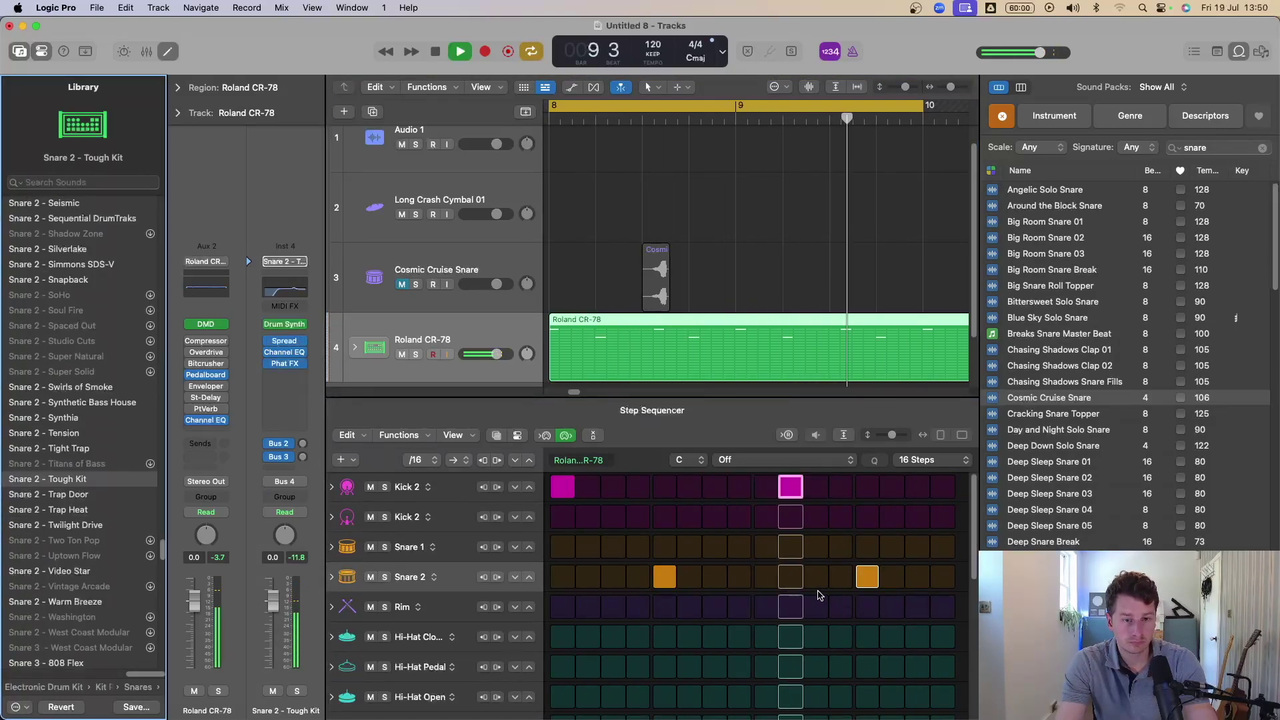
- Move the second kick to step 9, add one on step 15, and shorten the pattern region to end at bar 10
left_click(917, 486)
left_click(840, 321)
key("space")
key("z")
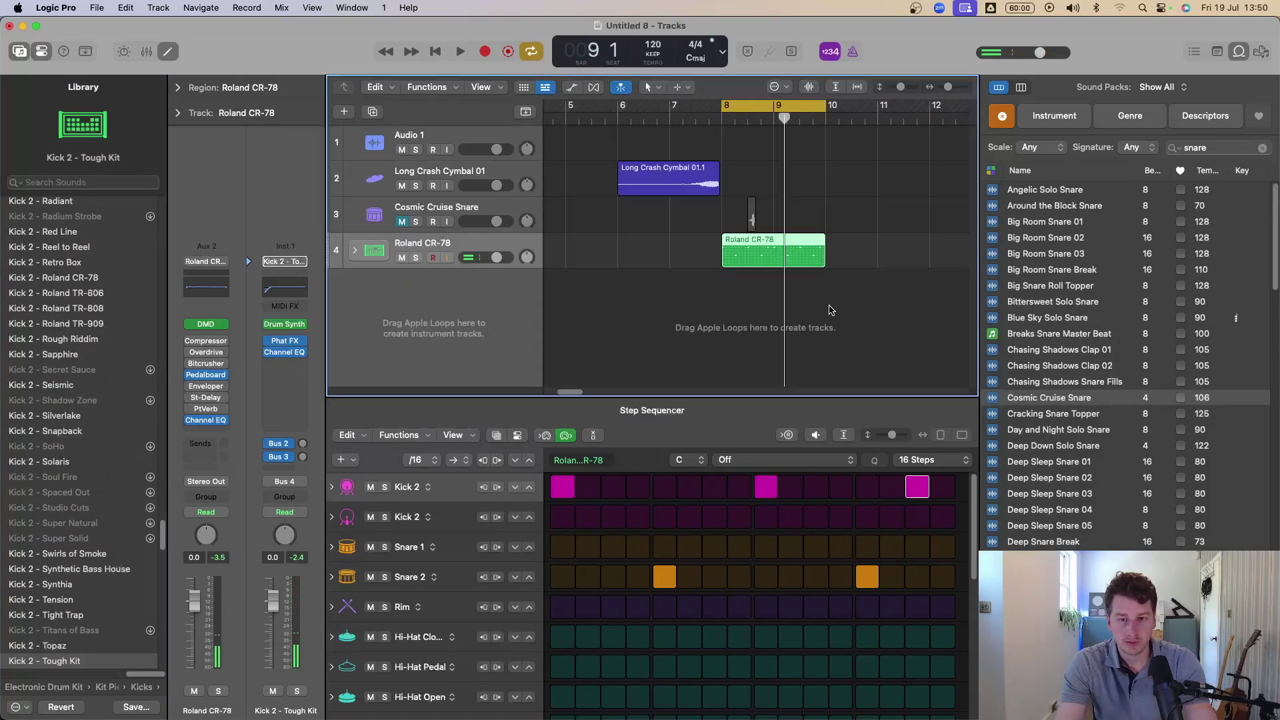
key("space")
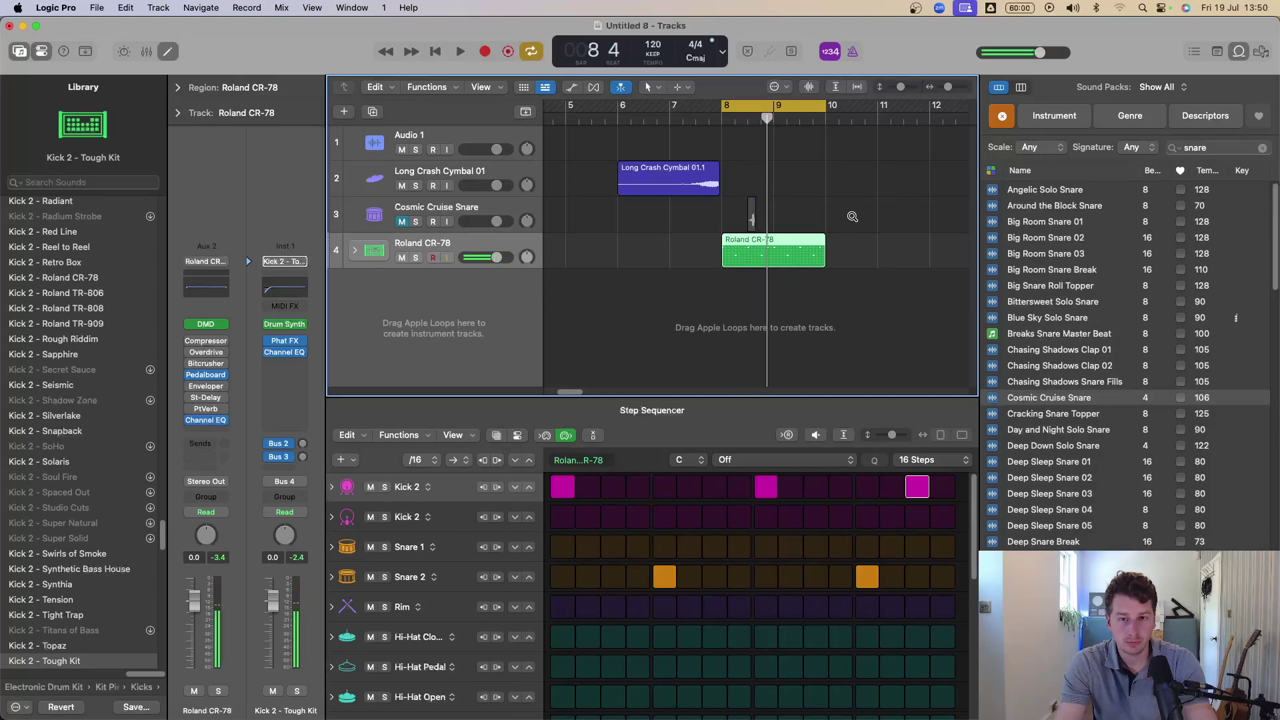
- Move the reversed snare to lead into the beat 4 snare hit of bar 8, unmute its track and play it
left_click_drag(858, 206, 706, 347)
left_click_drag(695, 198, 713, 232)
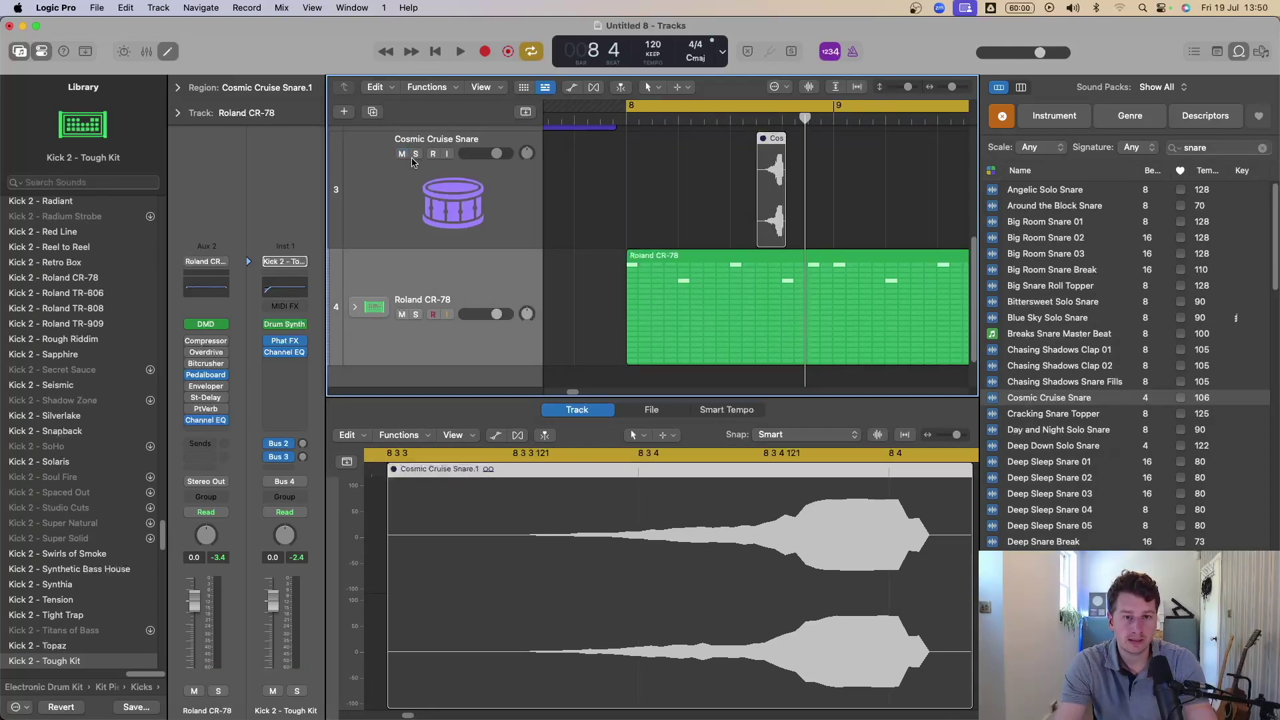
key("space")
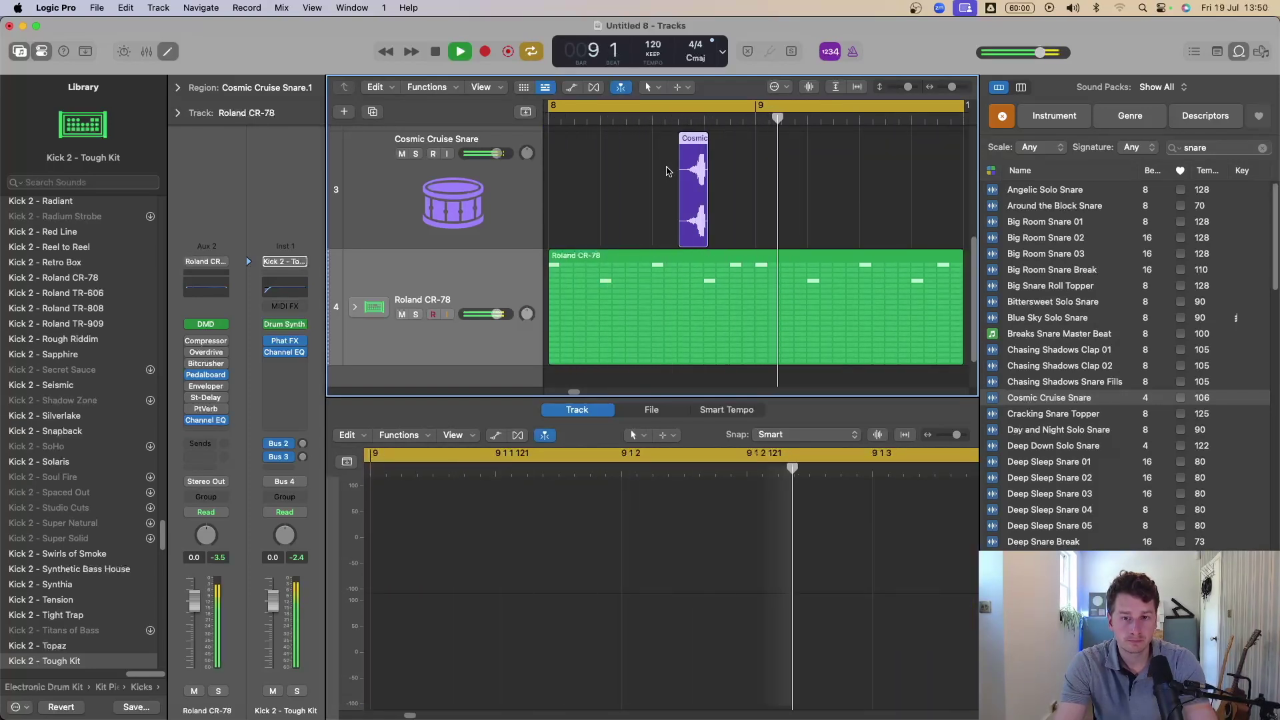
key("space")
- Copy the reversed snare to the same position before beat 4 in bar 9 and play the loop
left_click_drag(693, 177, 906, 167, "alt")
key("space")
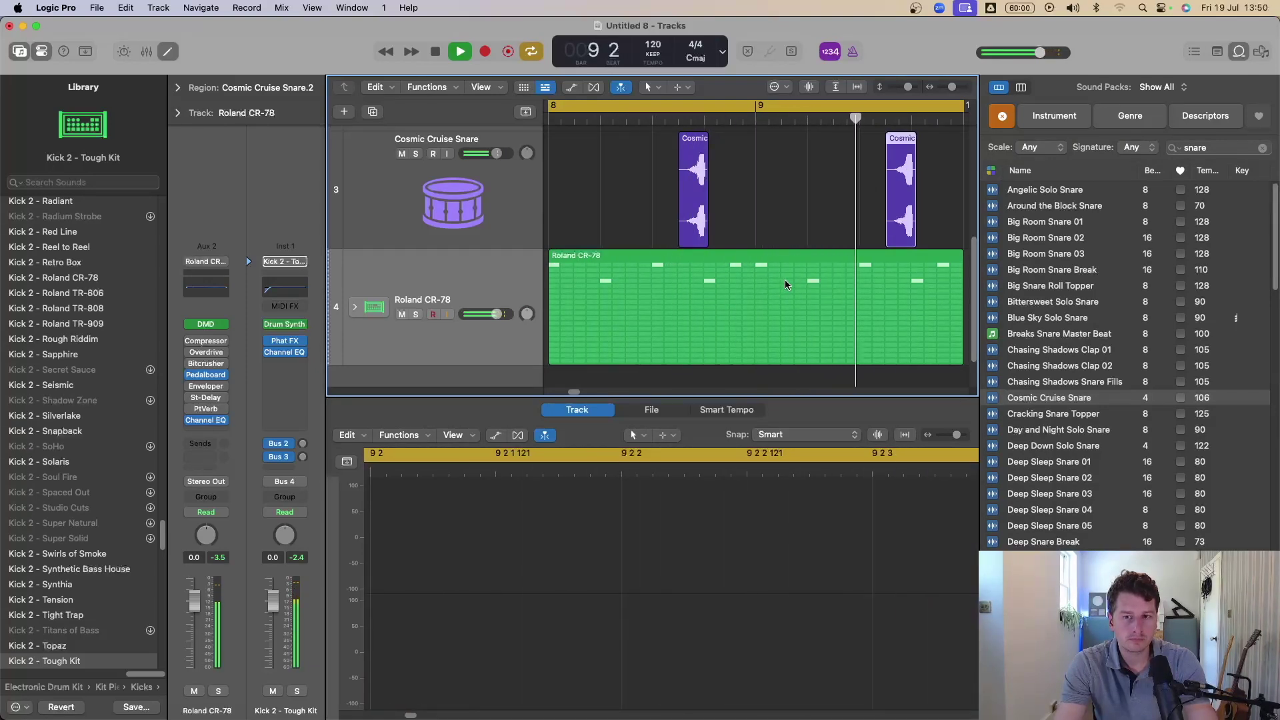
key("space")
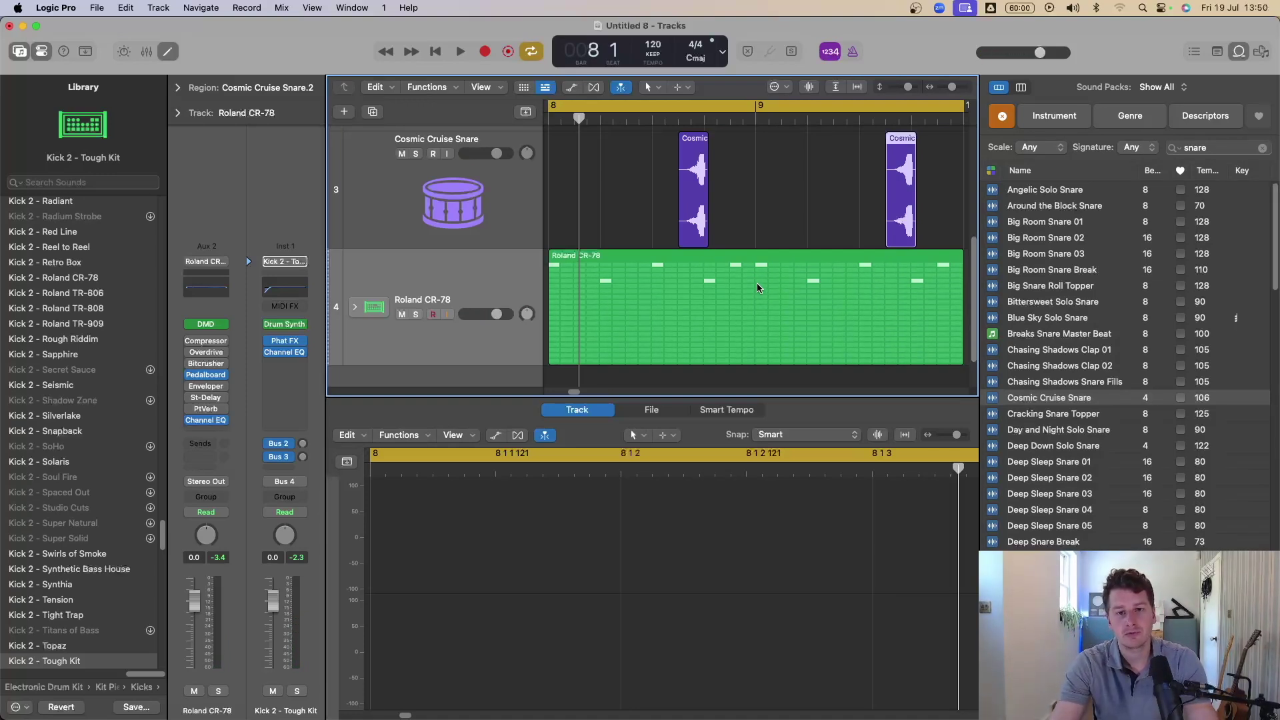
key("space")
- Bounce the Roland CR-78 pattern region in place to a new audio track and play the result
left_click(677, 285)
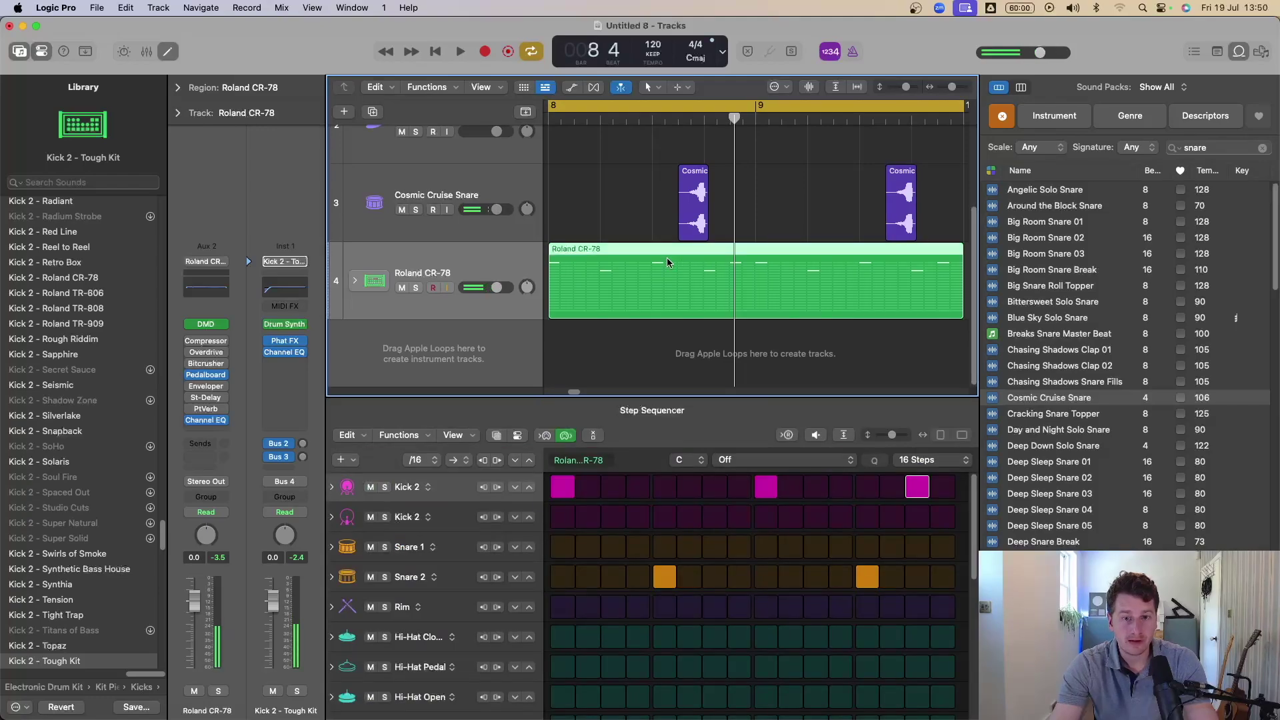
right_click(667, 258)
left_click(712, 266)
key("Return")
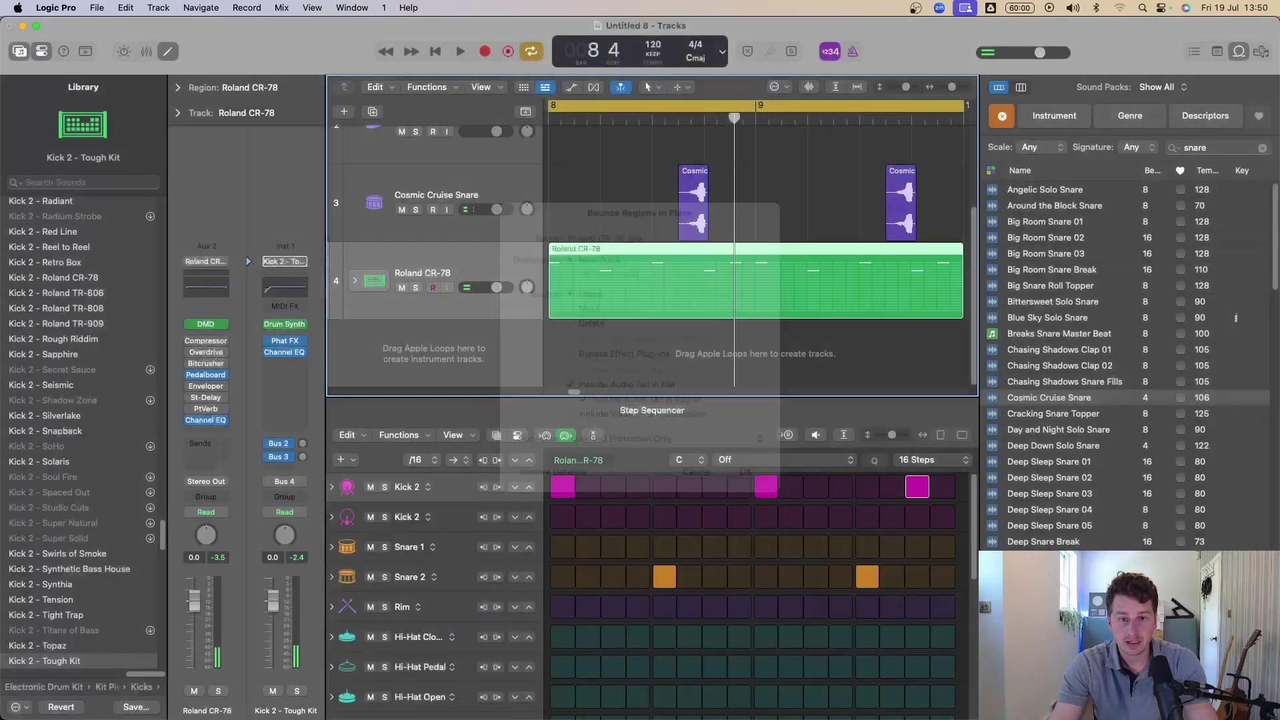
key("space")
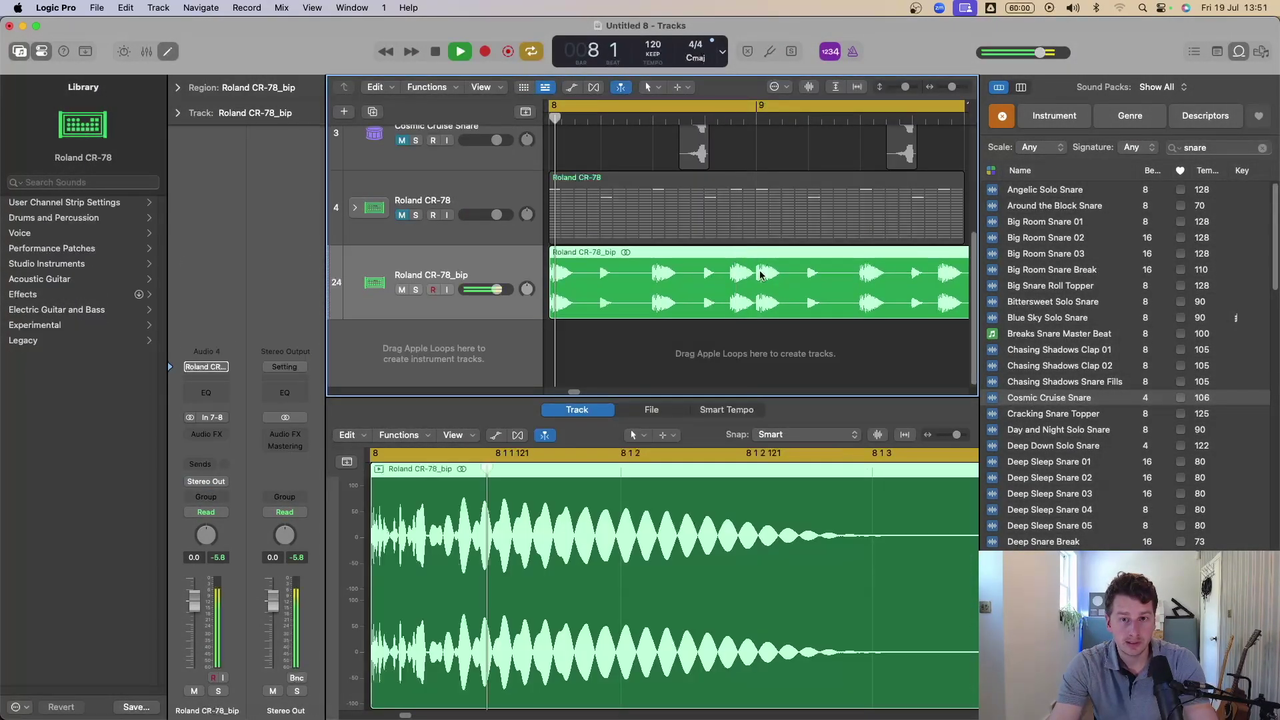
key("space")
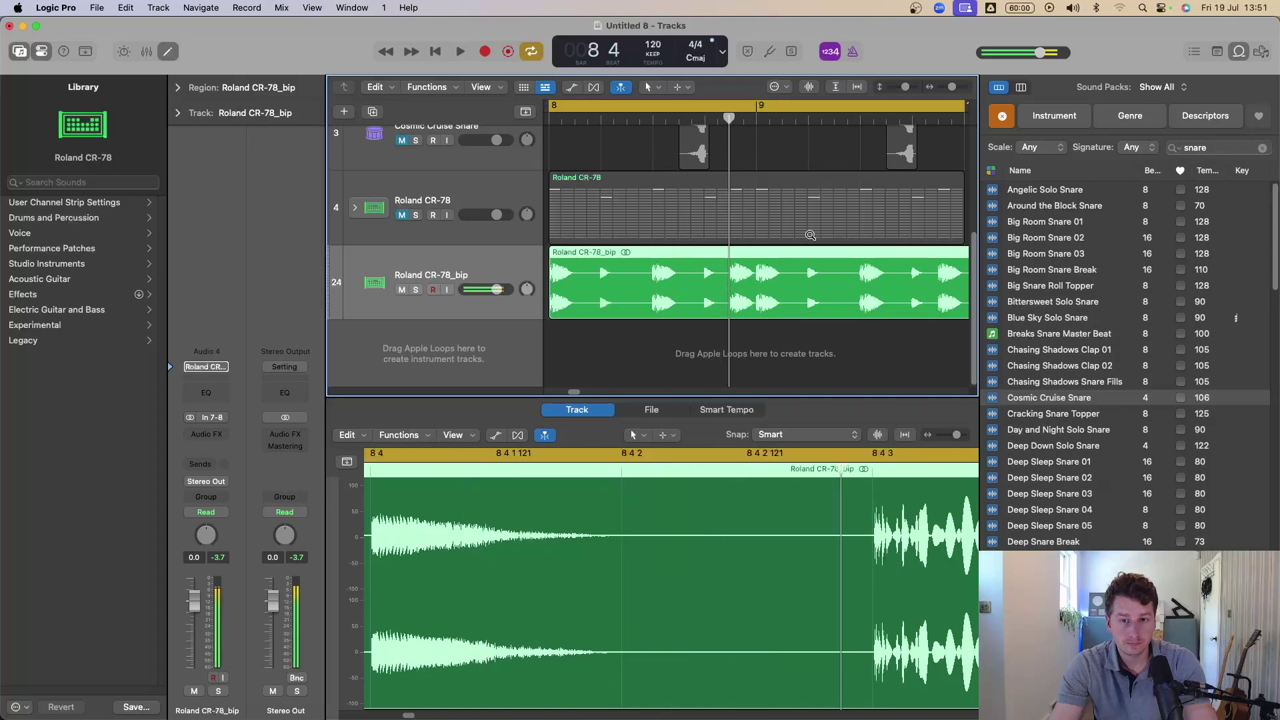
- Split out the bar 8 beat 4 snare hit from the bounced drums and copy it to a new track, ending at beat 4
left_click_drag(814, 231, 626, 343)
left_click(720, 291)
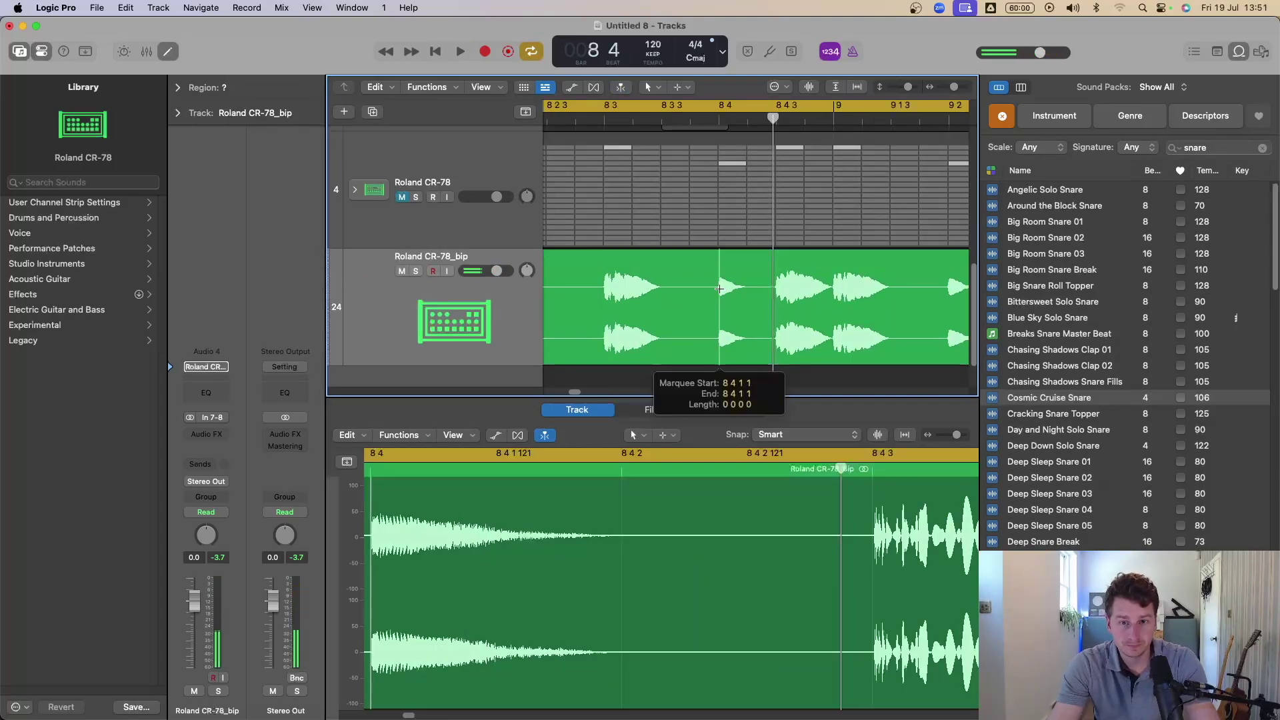
left_click(749, 272)
left_click_drag(732, 303, 705, 353)
- Reverse the copied snare hit on the new track and play it with the bounced drums
left_click(178, 87)
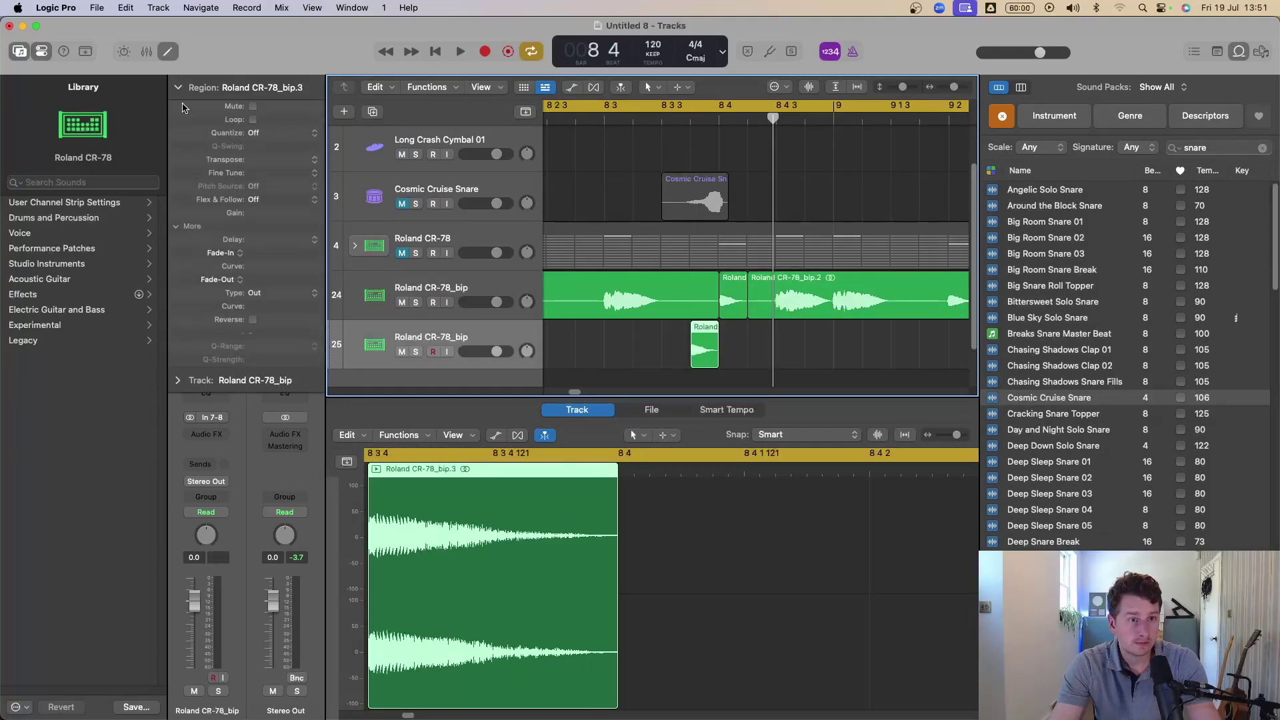
left_click(253, 320)
key("space")
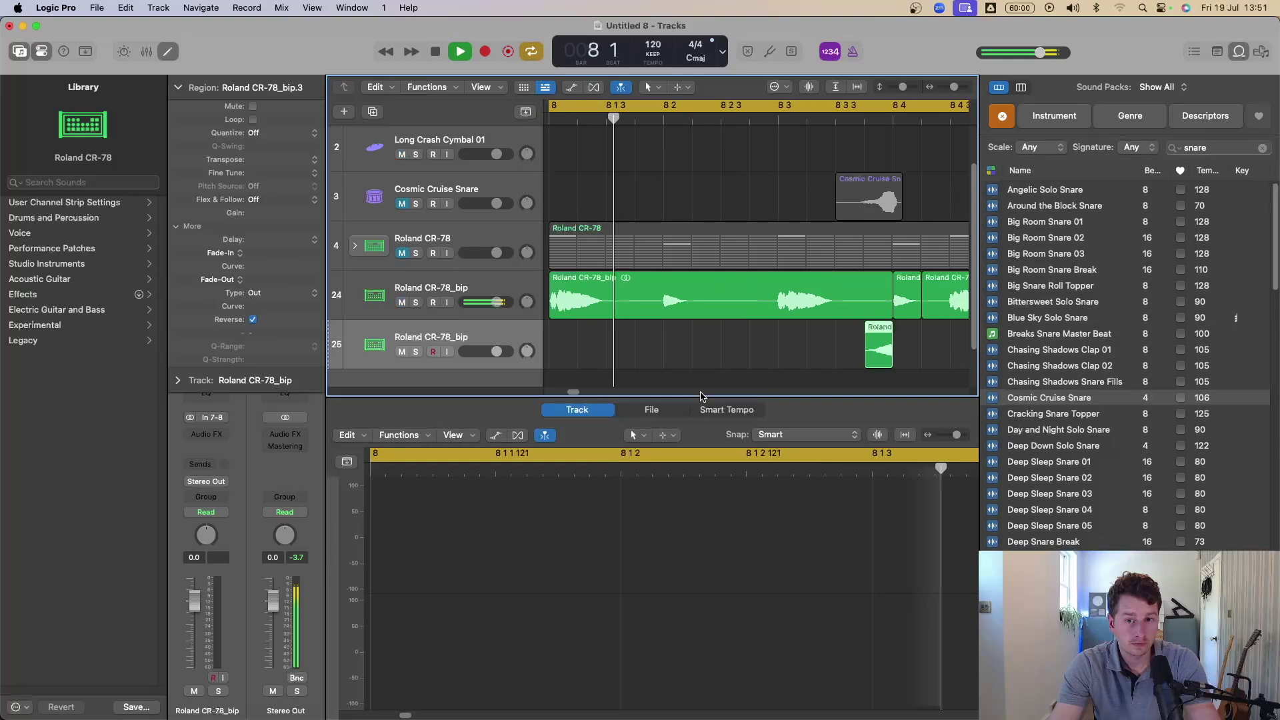
left_click(941, 352, "ctrl+alt")
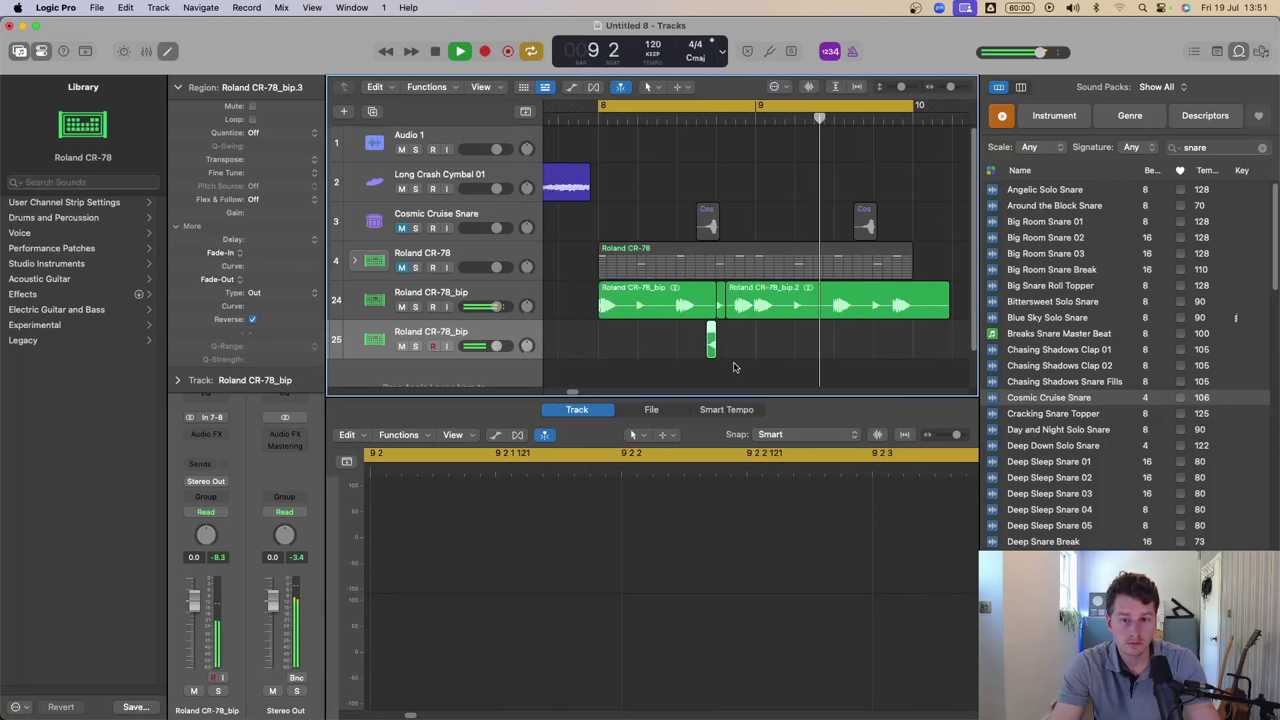
key("space")
- Try adjusting the reversed snare region leading into beat 4 of bar 8 and play the loop
left_click(843, 325, "ctrl+alt")
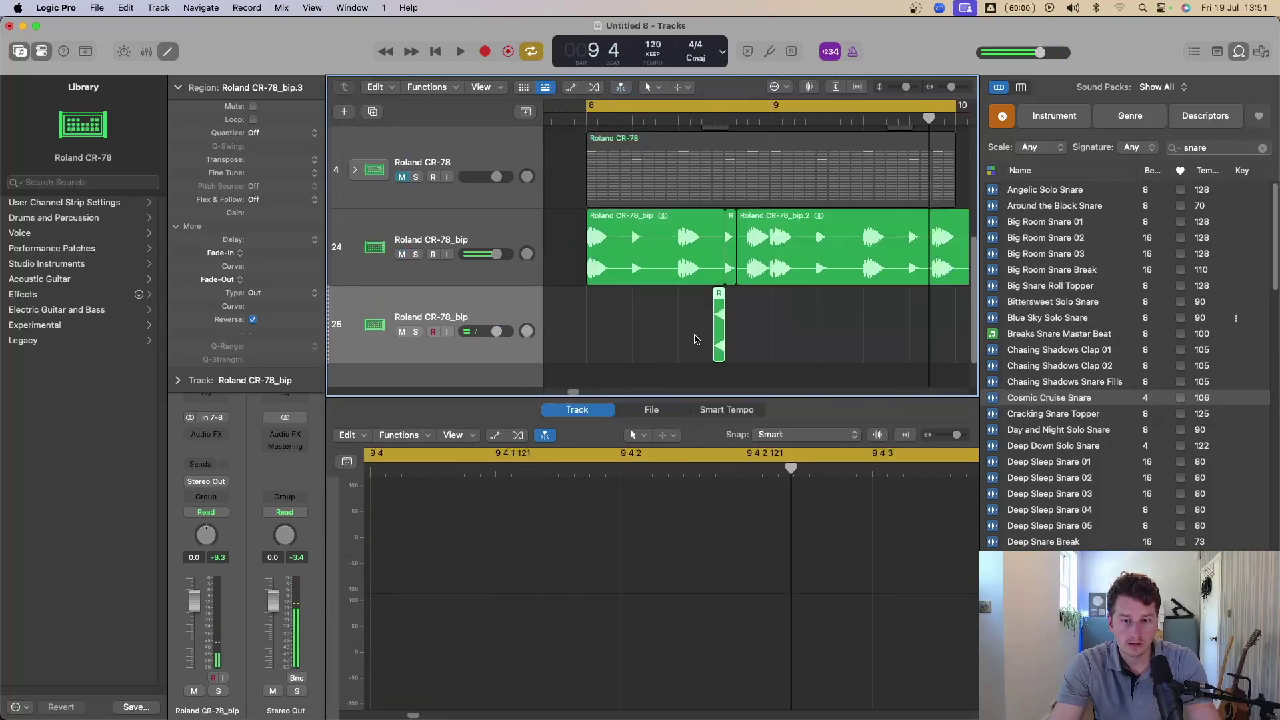
left_click_drag(718, 314, 672, 323)
left_click(759, 351, "ctrl+alt")
left_click_drag(647, 300, 747, 348)
key("space")
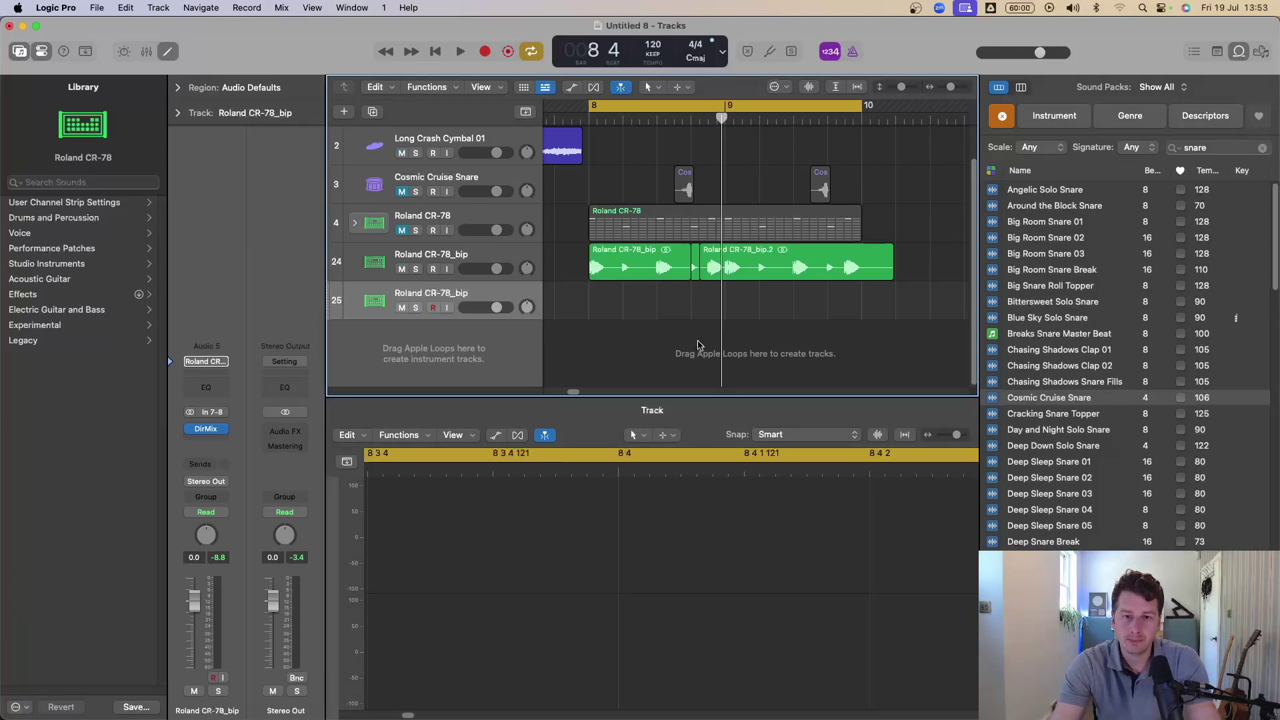
- Copy the reversed Cosmic Cruise Snare to bar 7 beat 4, cycle from there to bar 8, and solo its track
key("super+Up")
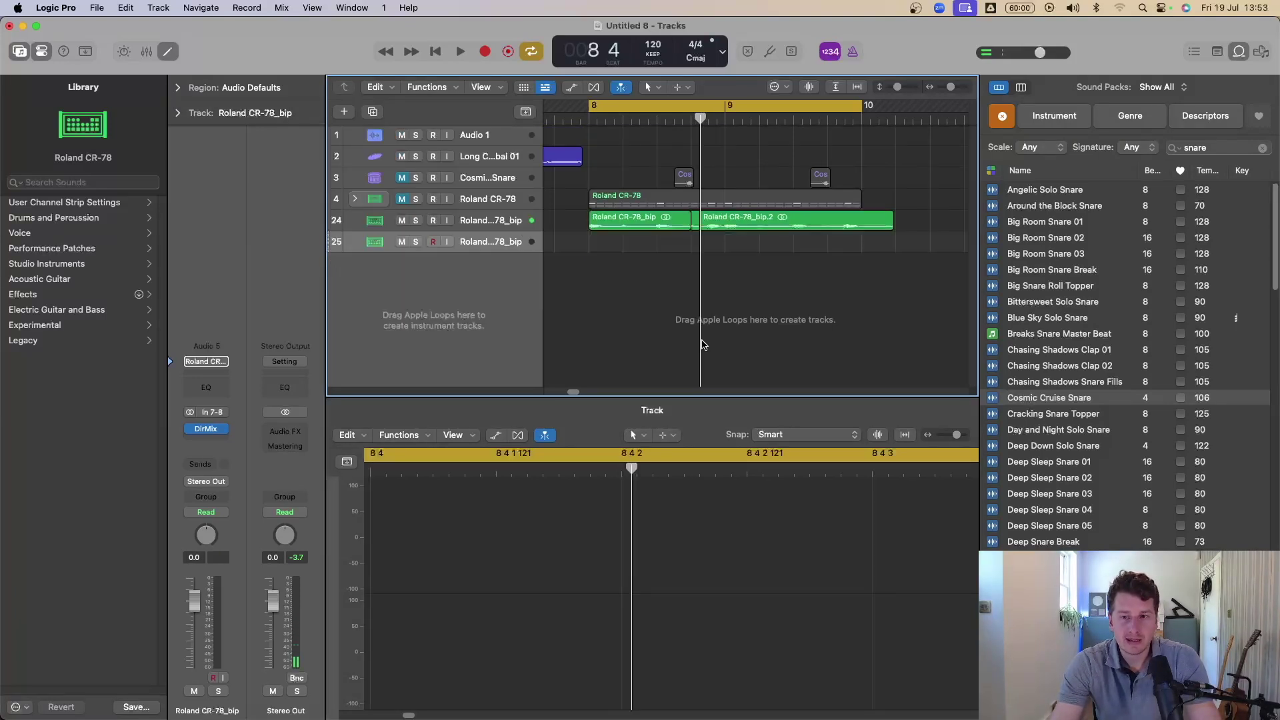
left_click_drag(729, 155, 546, 248)
left_click_drag(878, 208, 700, 215)
left_click_drag(650, 111, 707, 111)
key("space")
left_click(416, 209)
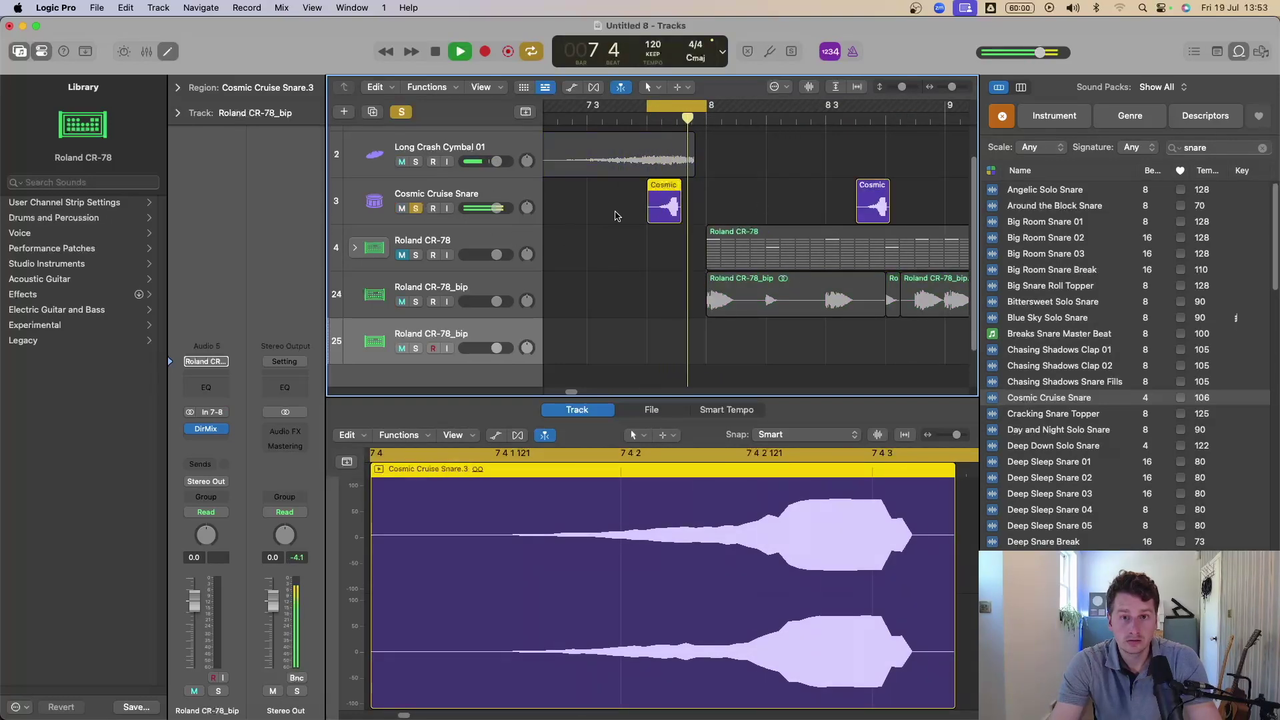
- Bounce the bar 7 reversed snare in place and lengthen the bounced region to run from bar 7 beat 3 to bar 8
left_click_drag(678, 215, 701, 222)
right_click(670, 204)
left_click(674, 208)
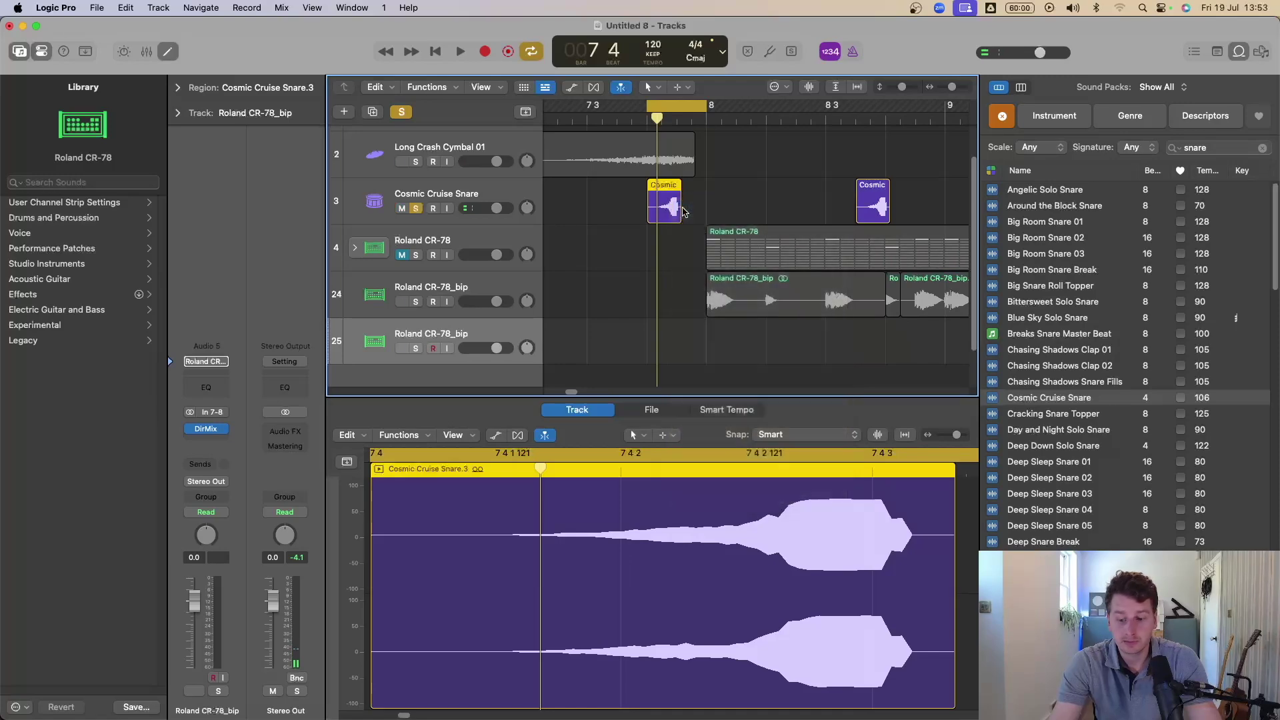
key("Return")
left_click_drag(700, 258, 700, 258)
key("space")
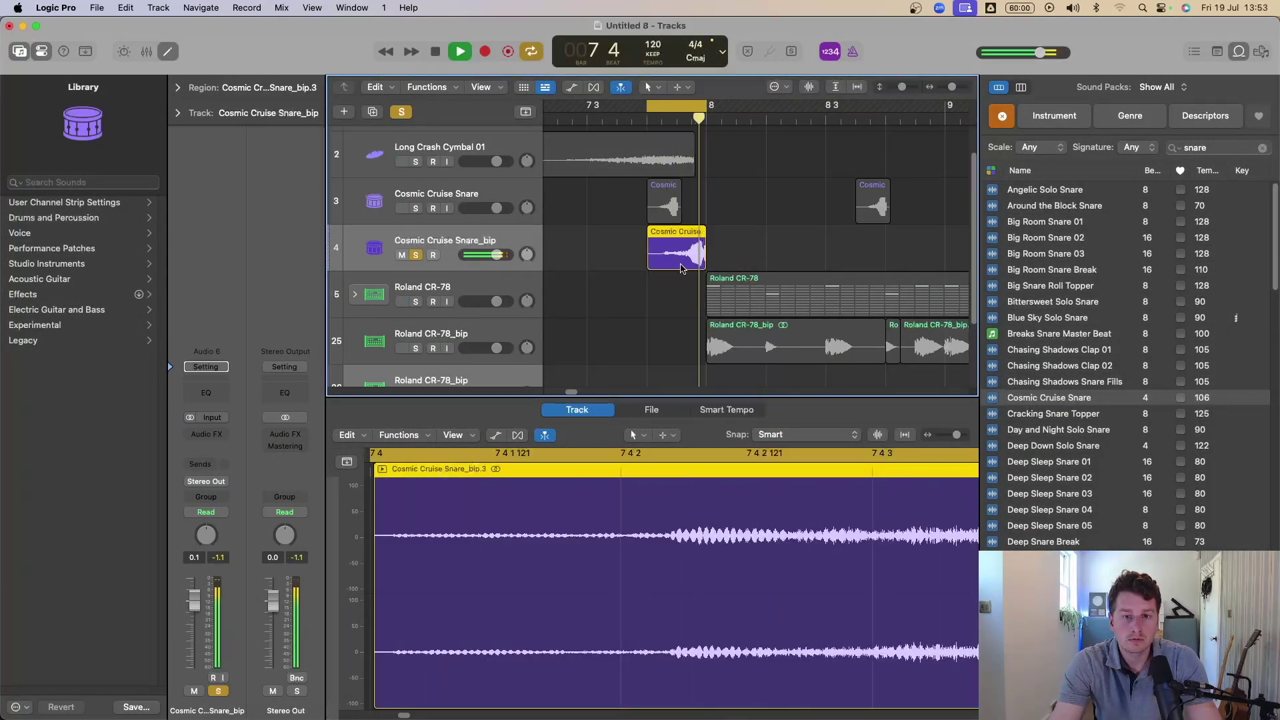
left_click_drag(639, 263, 589, 262)
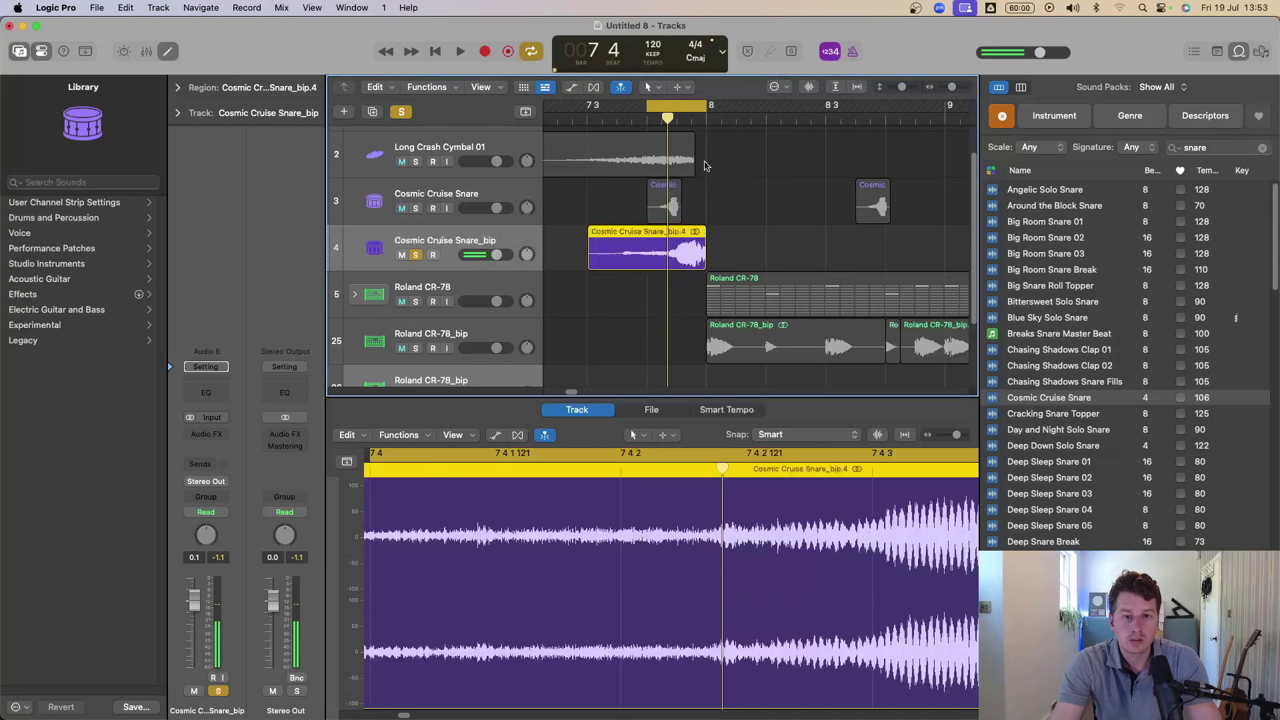
- Turn off cycling and the solo on the bounced Cosmic Cruise Snare track, and play the reversed snare into the drums
left_click(577, 122)
key("space")
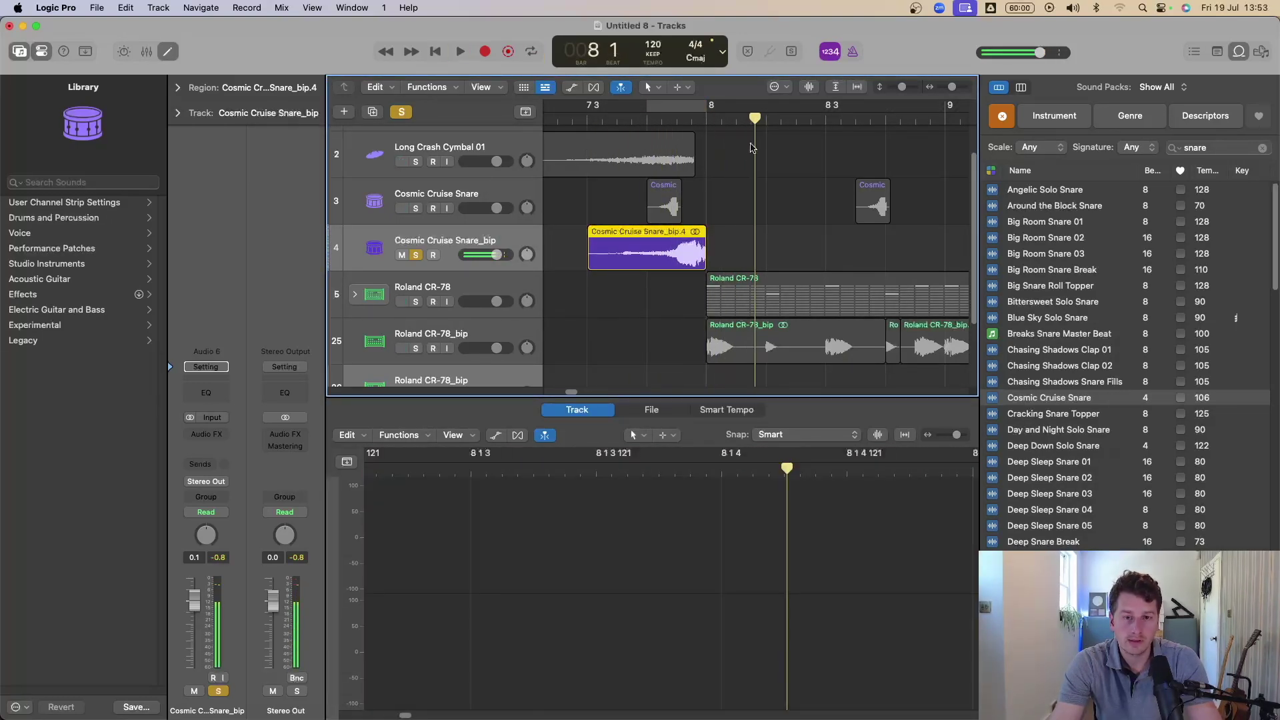
key("z")
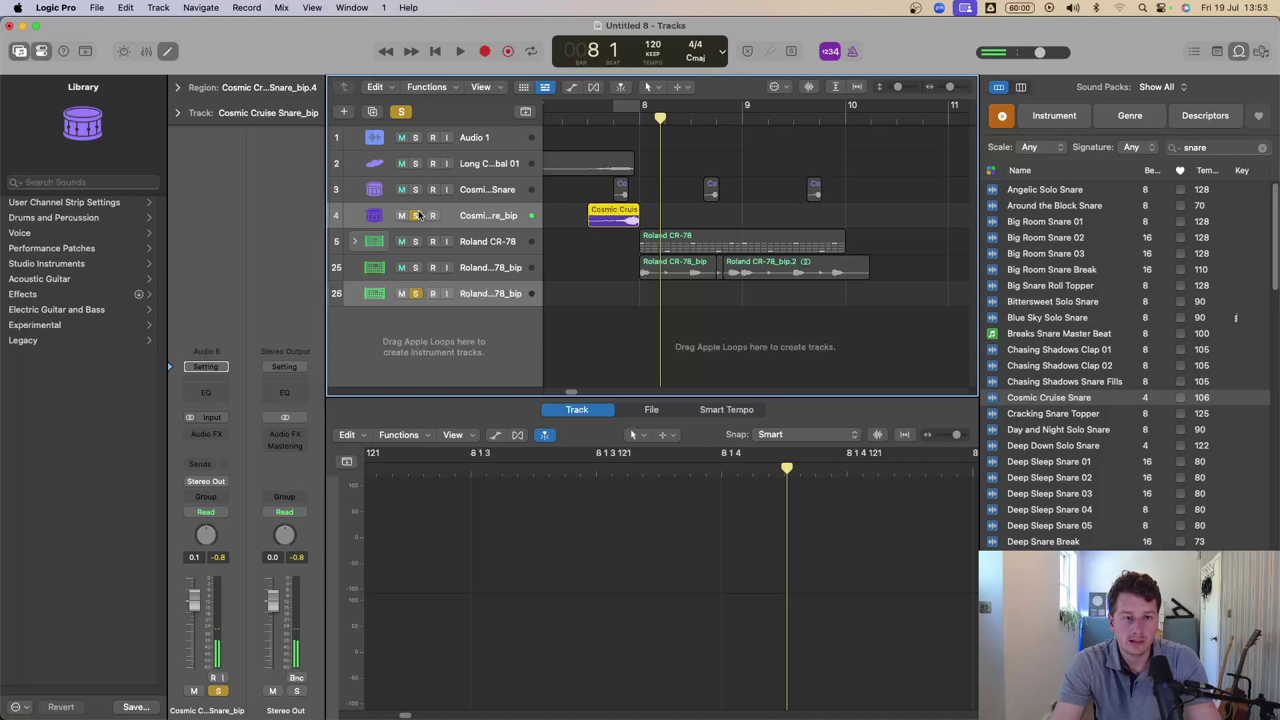
left_click(417, 215)
key("space")
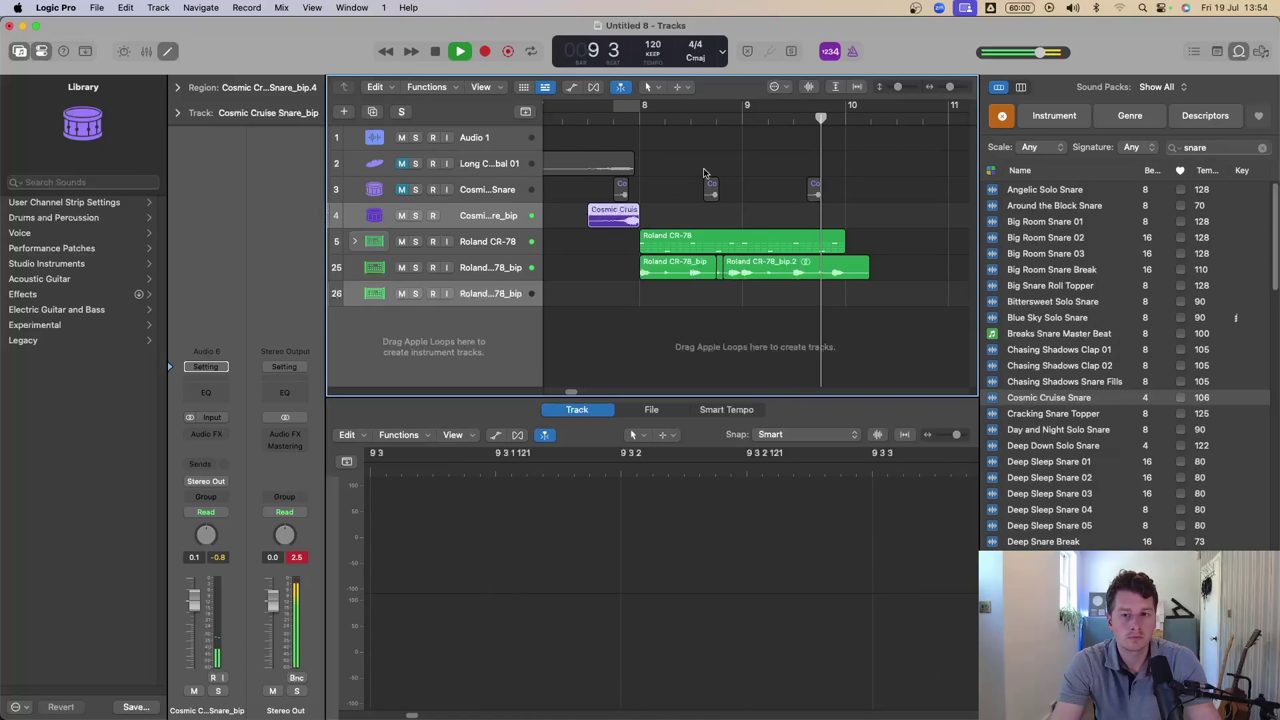
key("space")
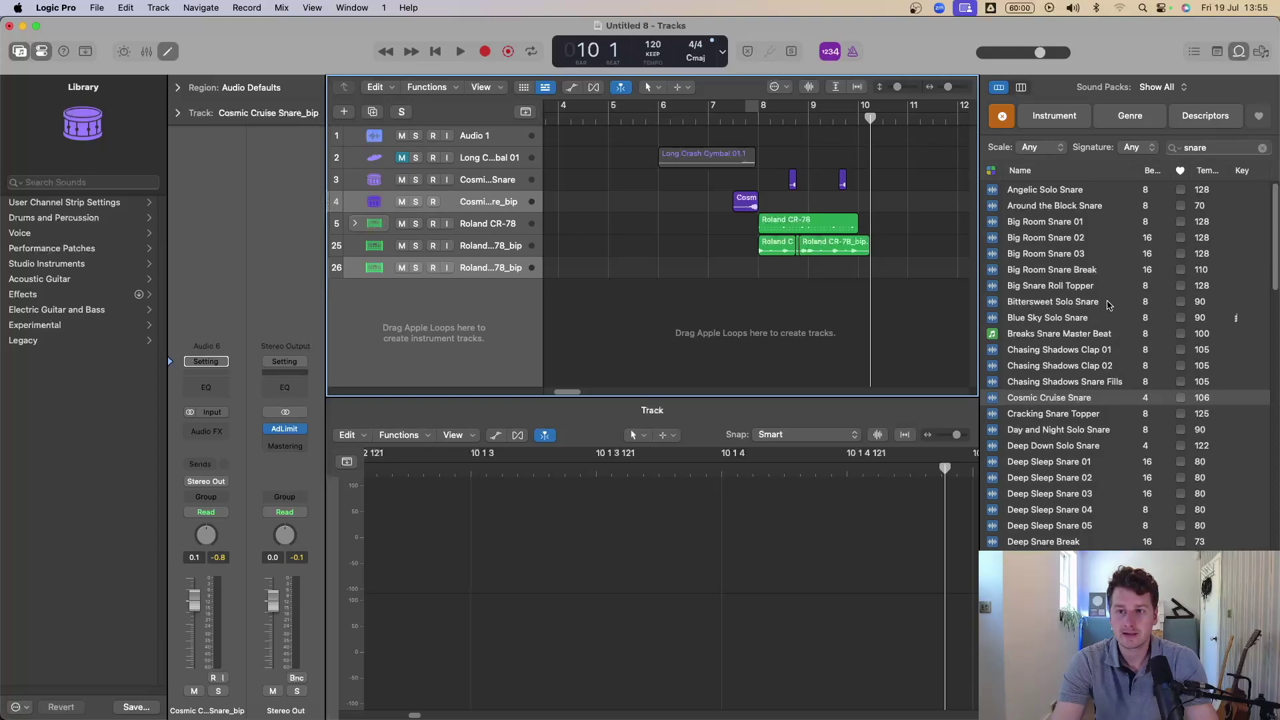
- Search the loop library for "piano" and browse the matching loops
double_click(1208, 150)
type("pl")
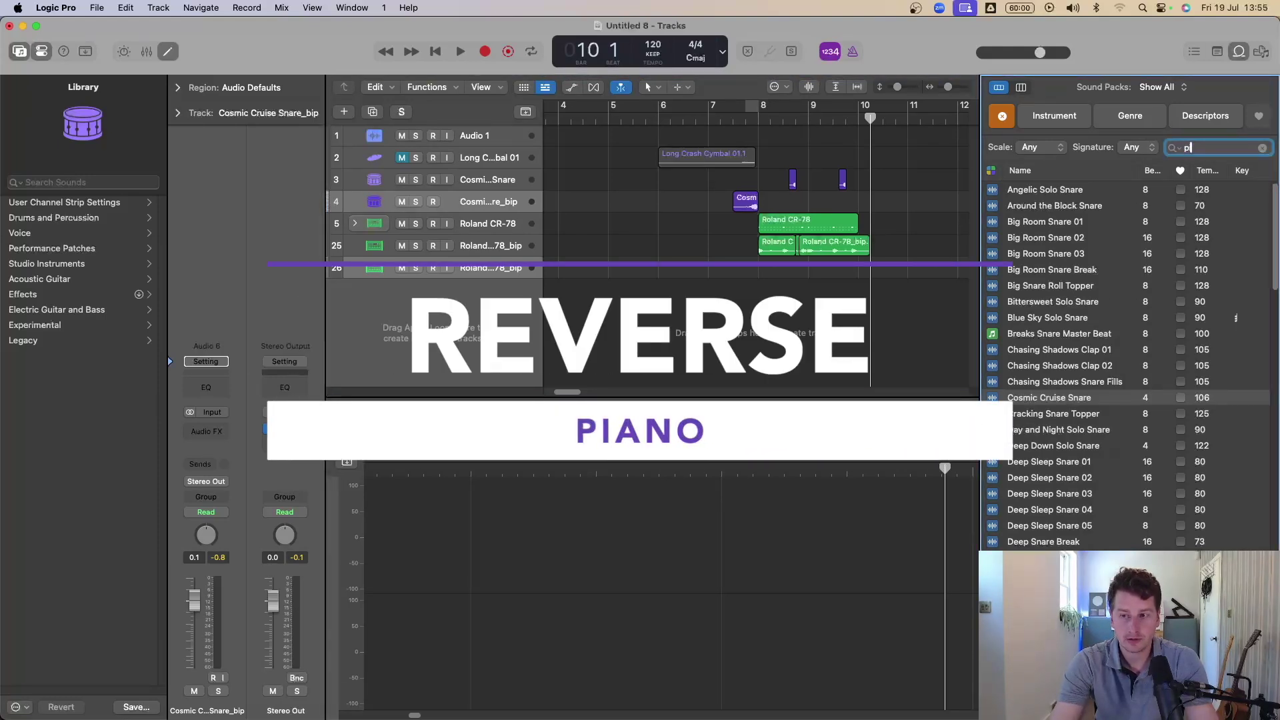
scroll(1091, 458, "down", 10)
- Create a Keyboard Player session track in the Freely style
left_click(349, 112)
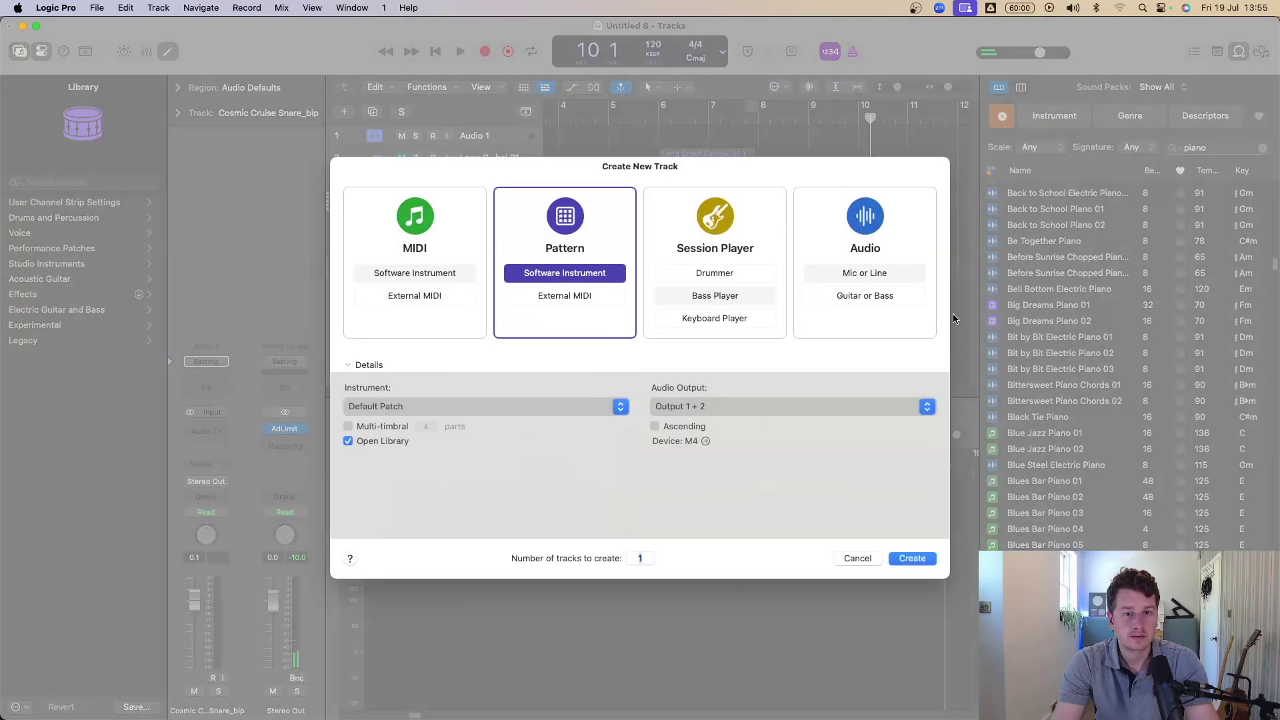
left_click(716, 321)
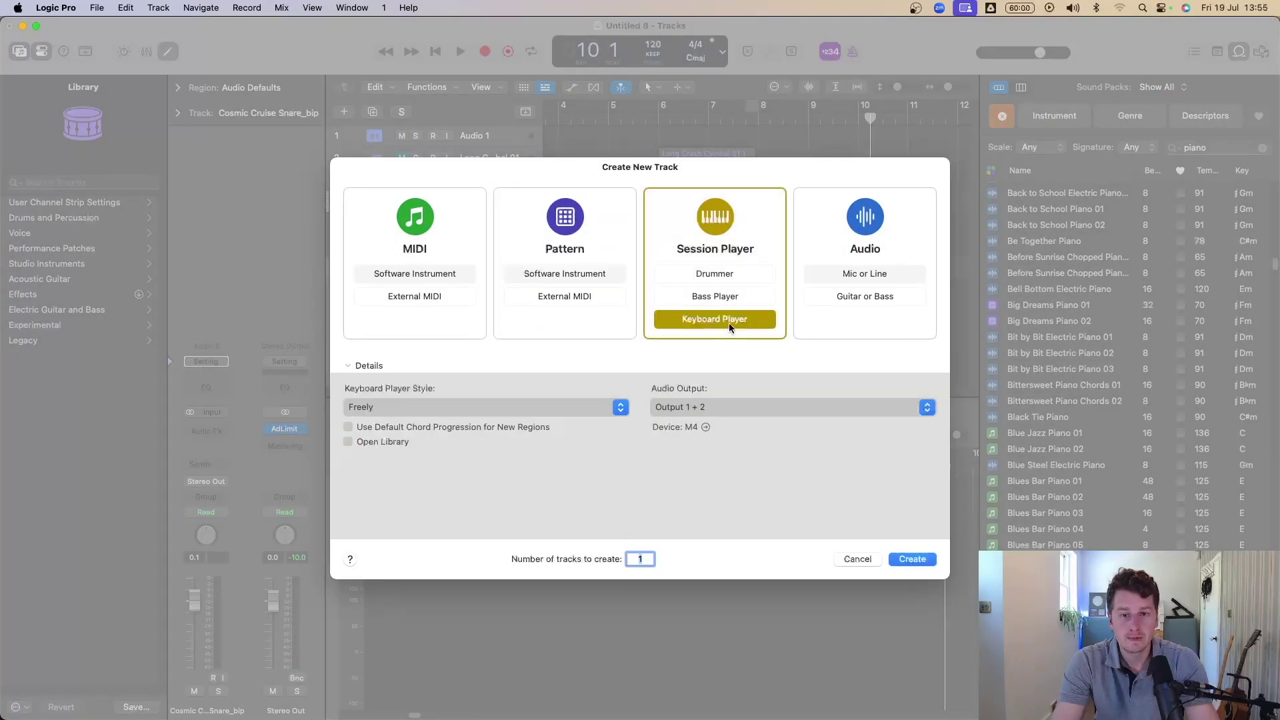
left_click(913, 559)
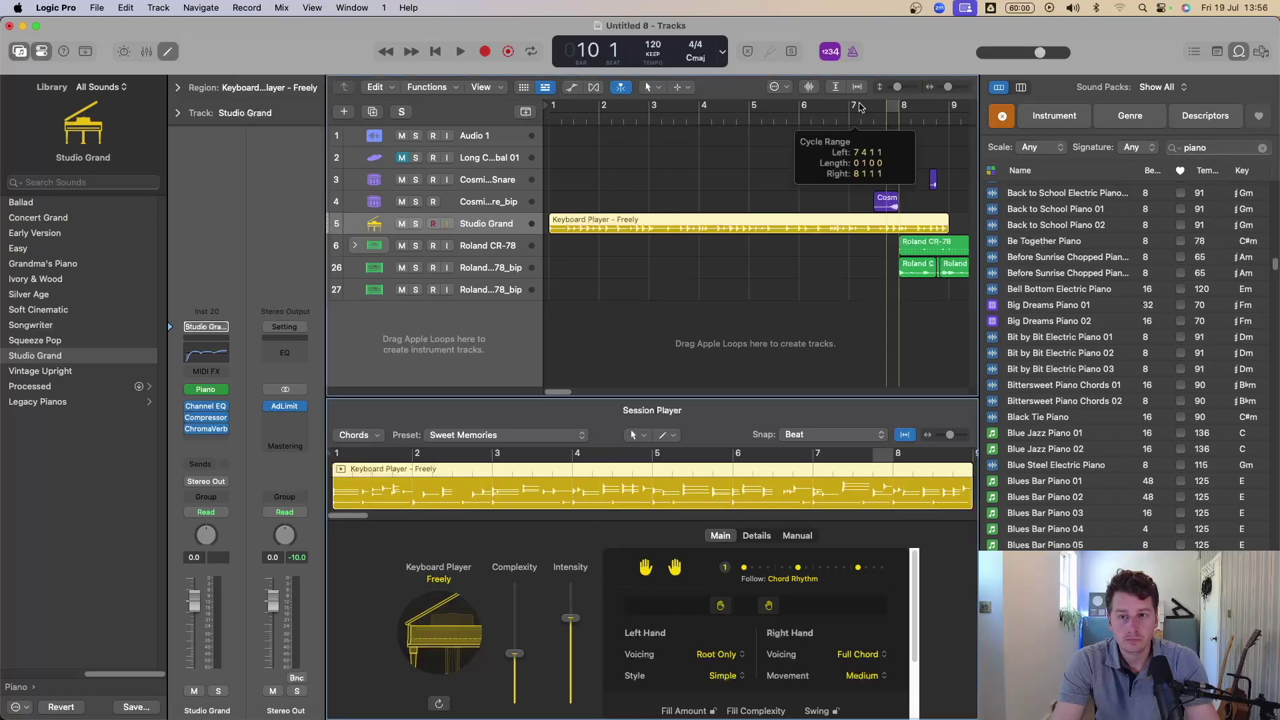
- Solo the piano track, cycle bars 7 to 9, and audition the keyboard player with the Big Chords preset
left_click_drag(852, 110, 950, 110)
key("space")
key("s")
left_click(496, 435)
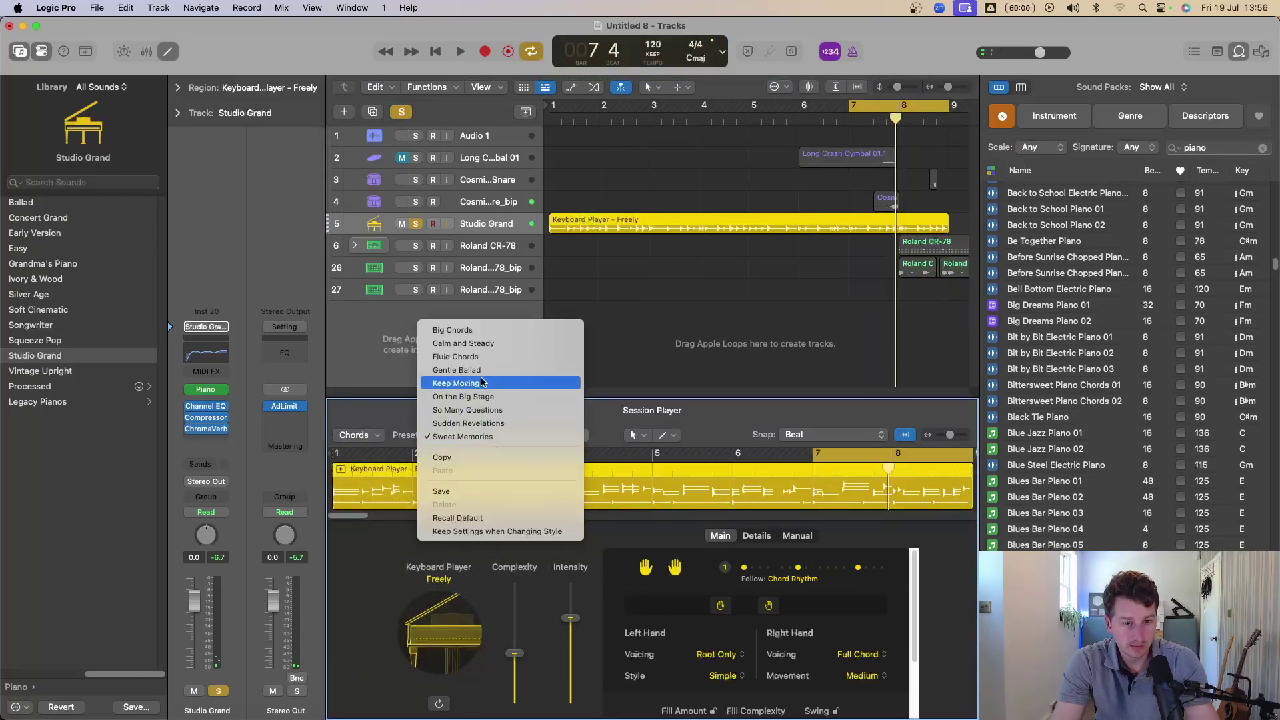
left_click(460, 330)
key("space")
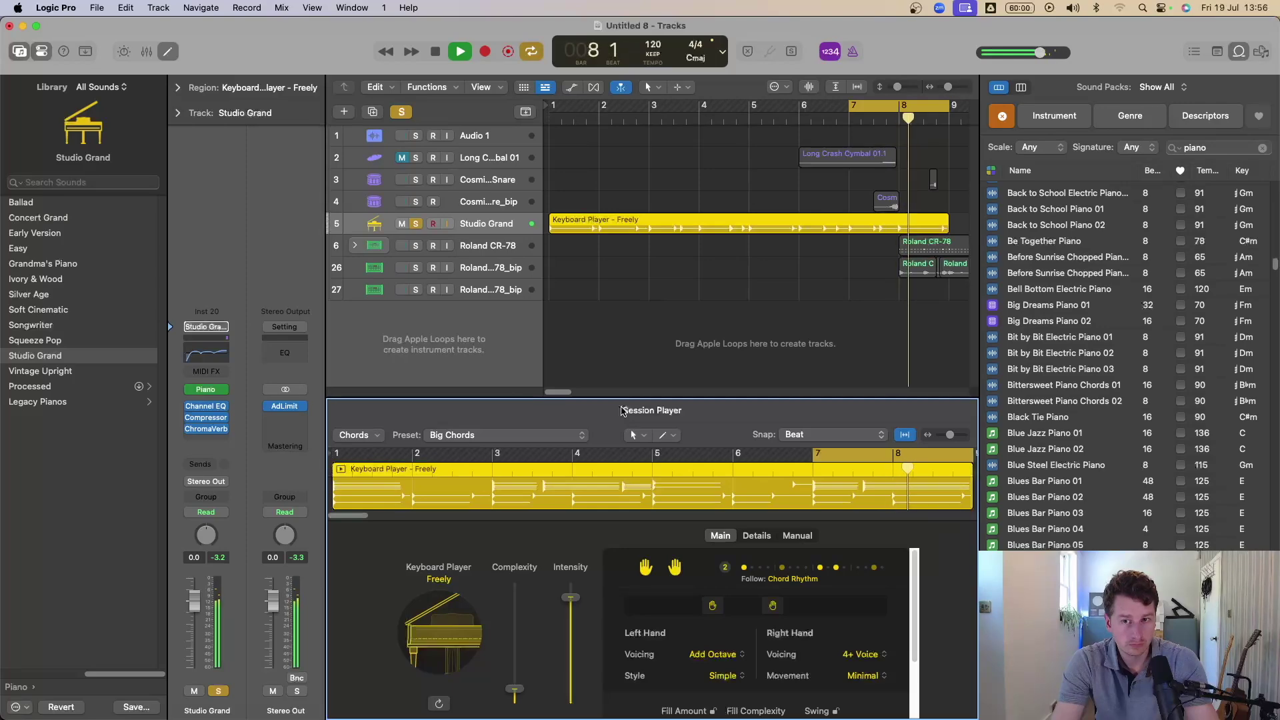
- Split the Keyboard Player region at bar 7 and delete the part before it
left_click(848, 225)
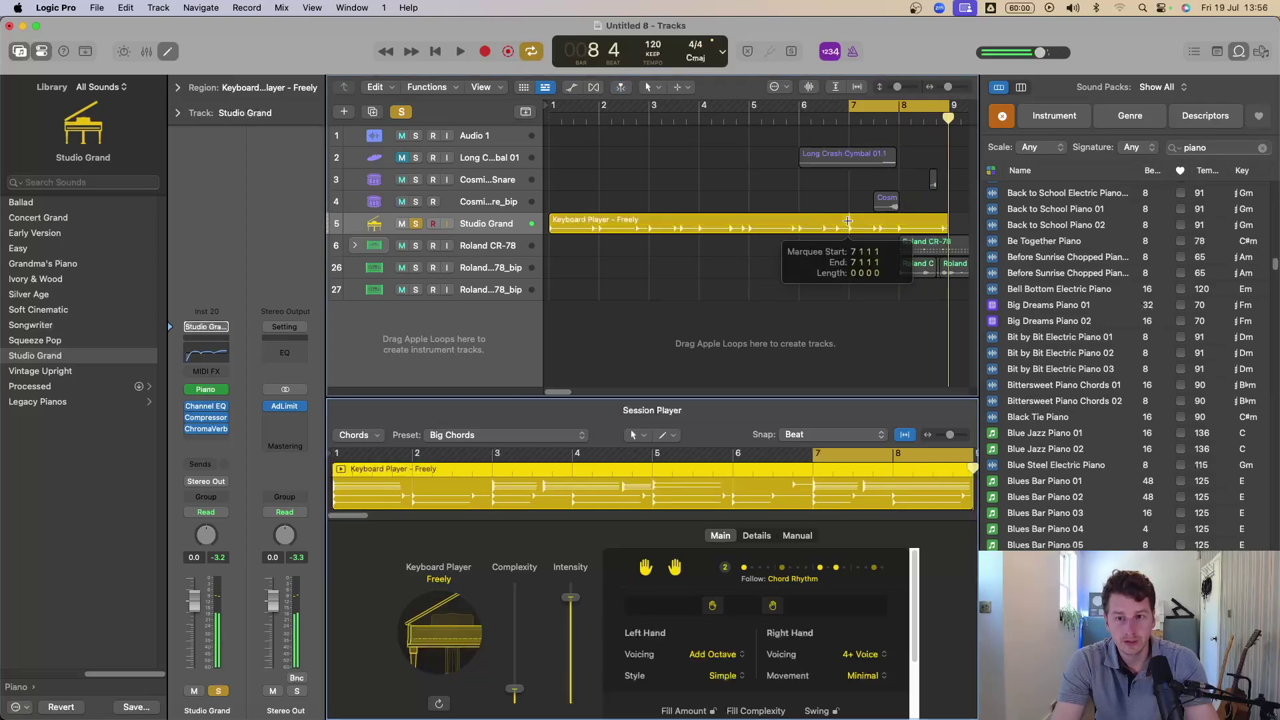
key("space")
key("Delete")
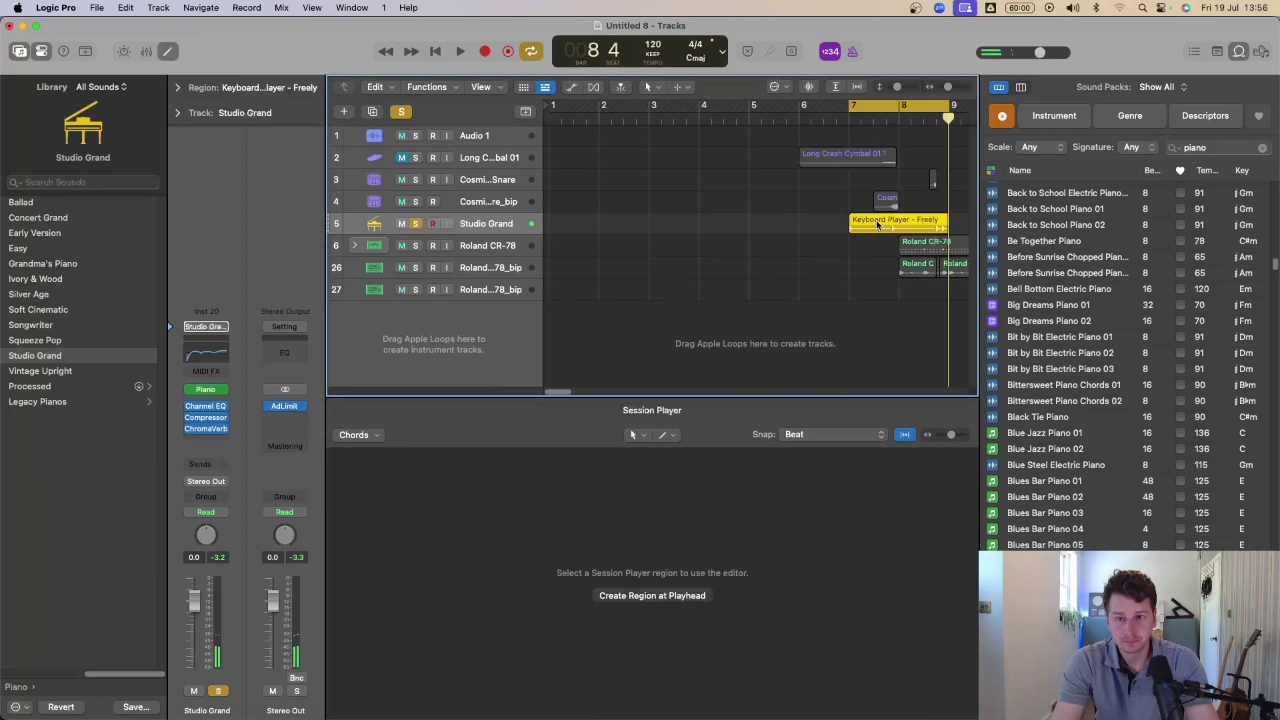
- Bounce the remaining Keyboard Player region in place and solo only the bounced track
right_click(880, 224)
left_click(902, 230)
key("Return")
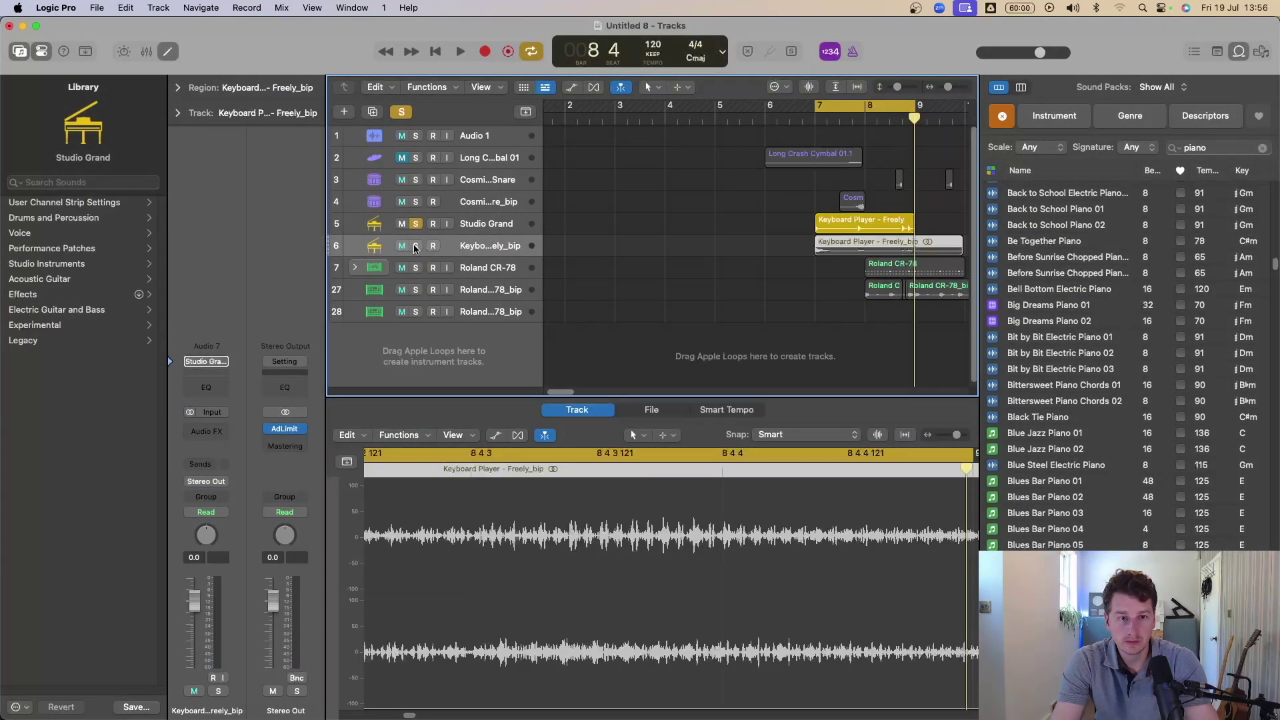
left_click(416, 248, "alt")
left_click(415, 246, "alt")
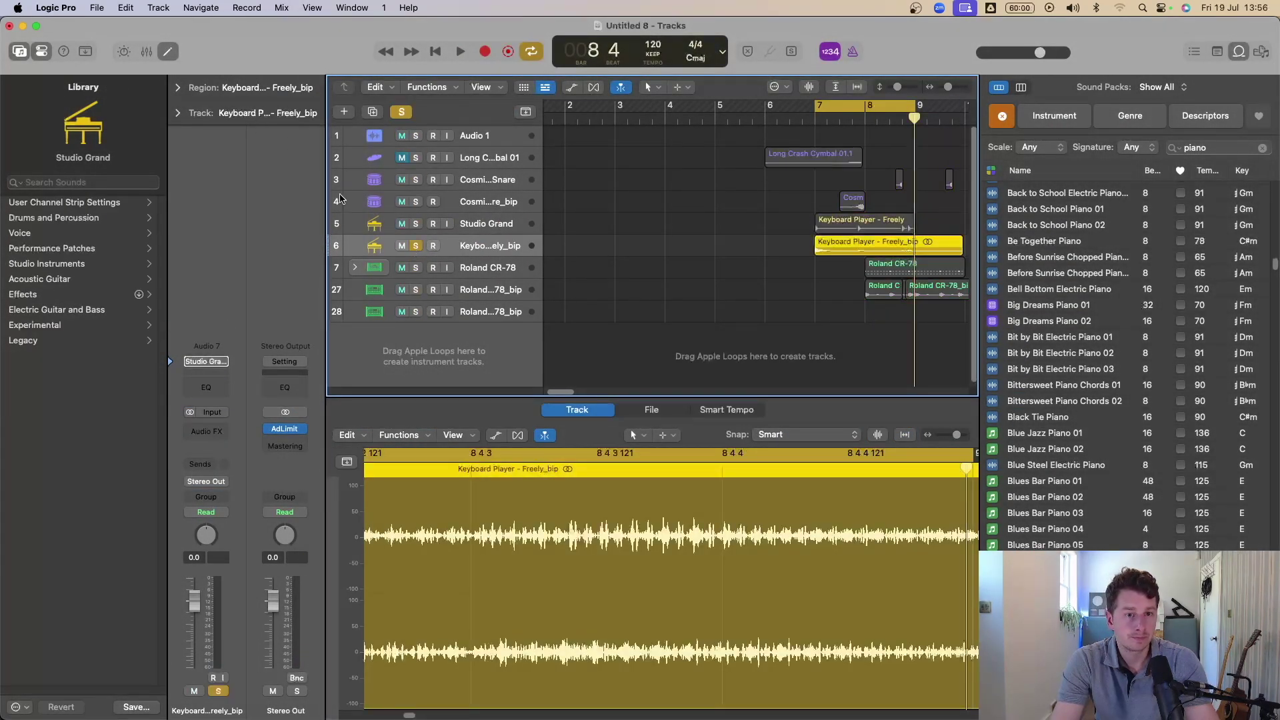
- Reverse the bounced piano region and move it back to start at bar 5, ending at bar 8
left_click(178, 88)
left_click(253, 320)
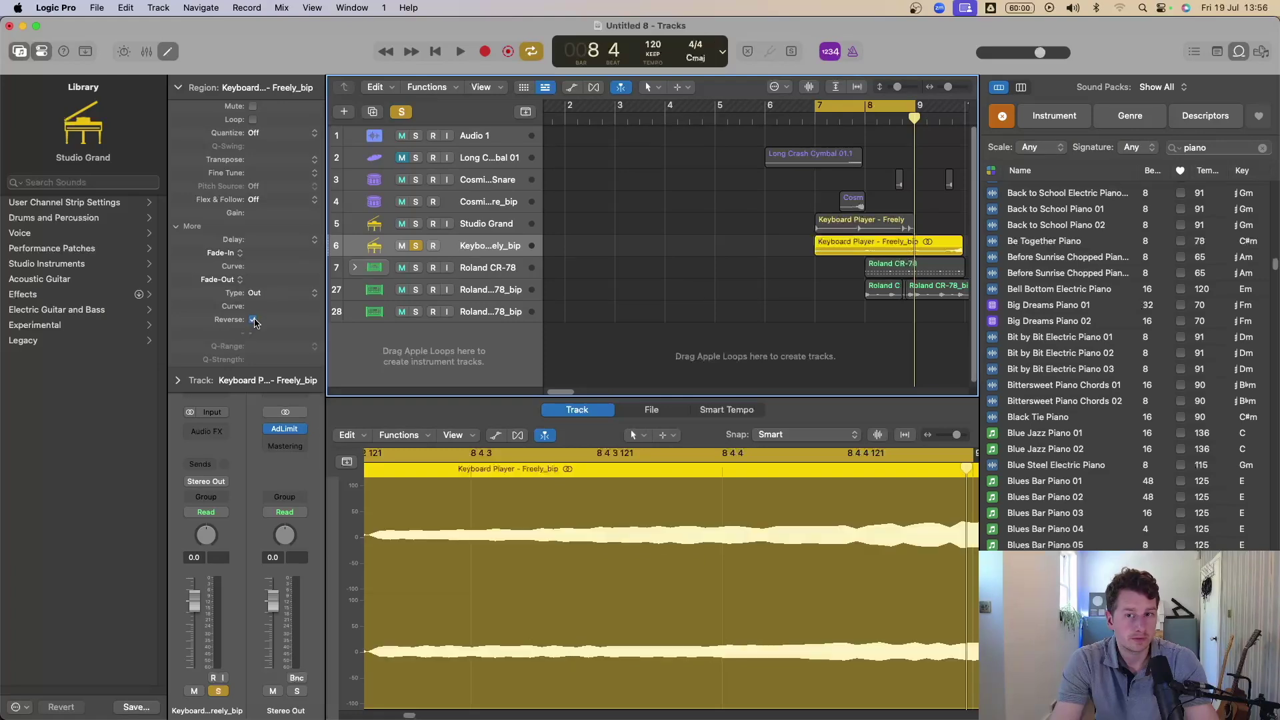
left_click_drag(863, 251, 763, 251)
- Turn off cycling, play the reversed piano from its start with enlarged tracks, and close the editor
key("c")
key("shift+space")
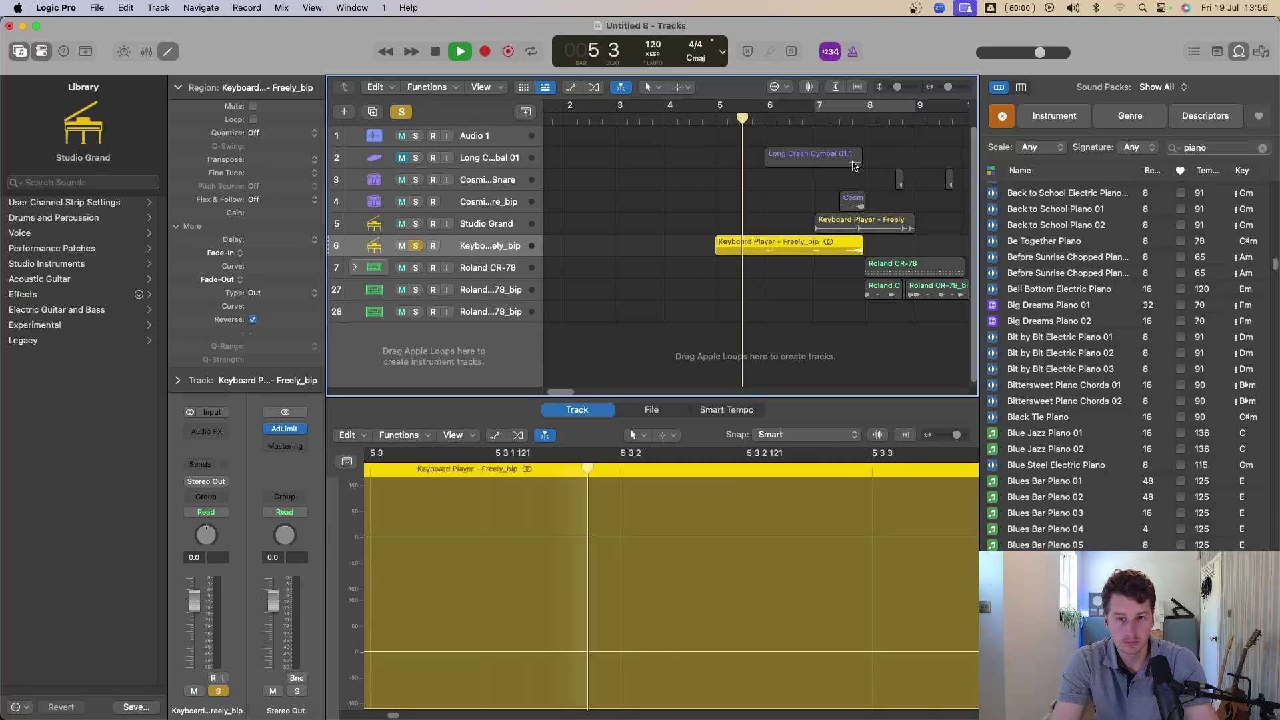
key("super+Down")
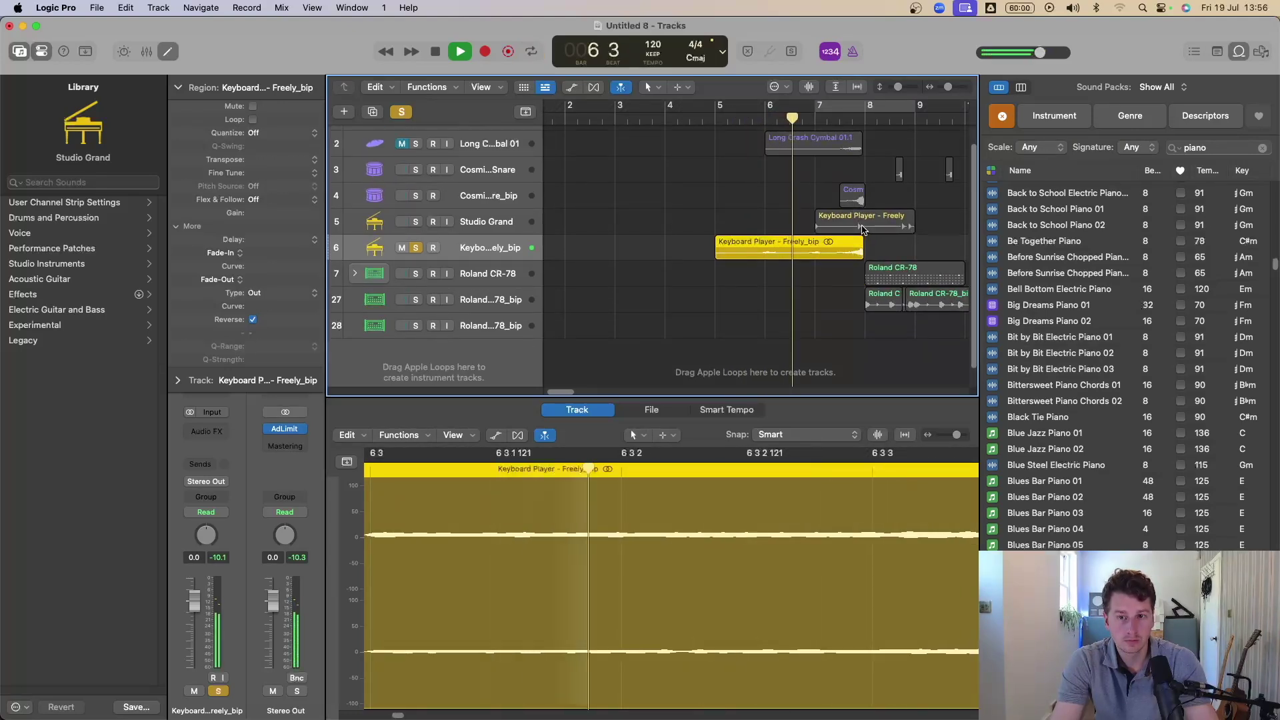
key("super+Down")
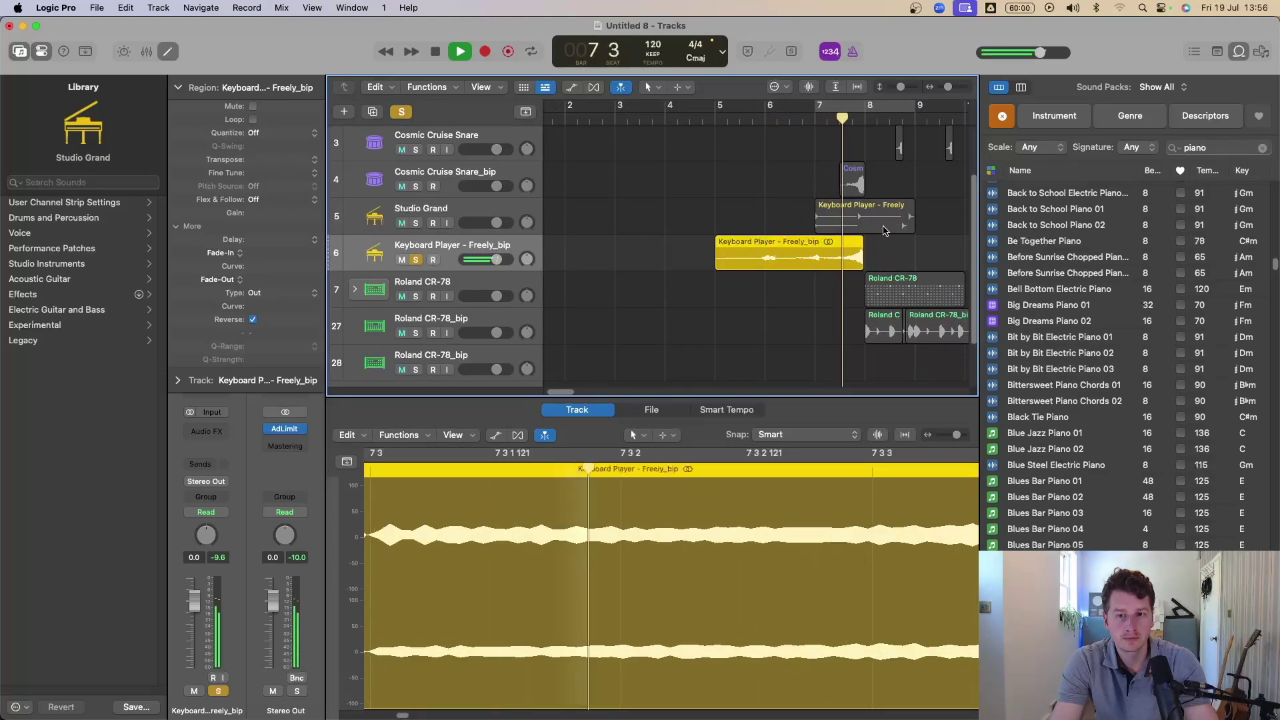
key("e")
key("space")
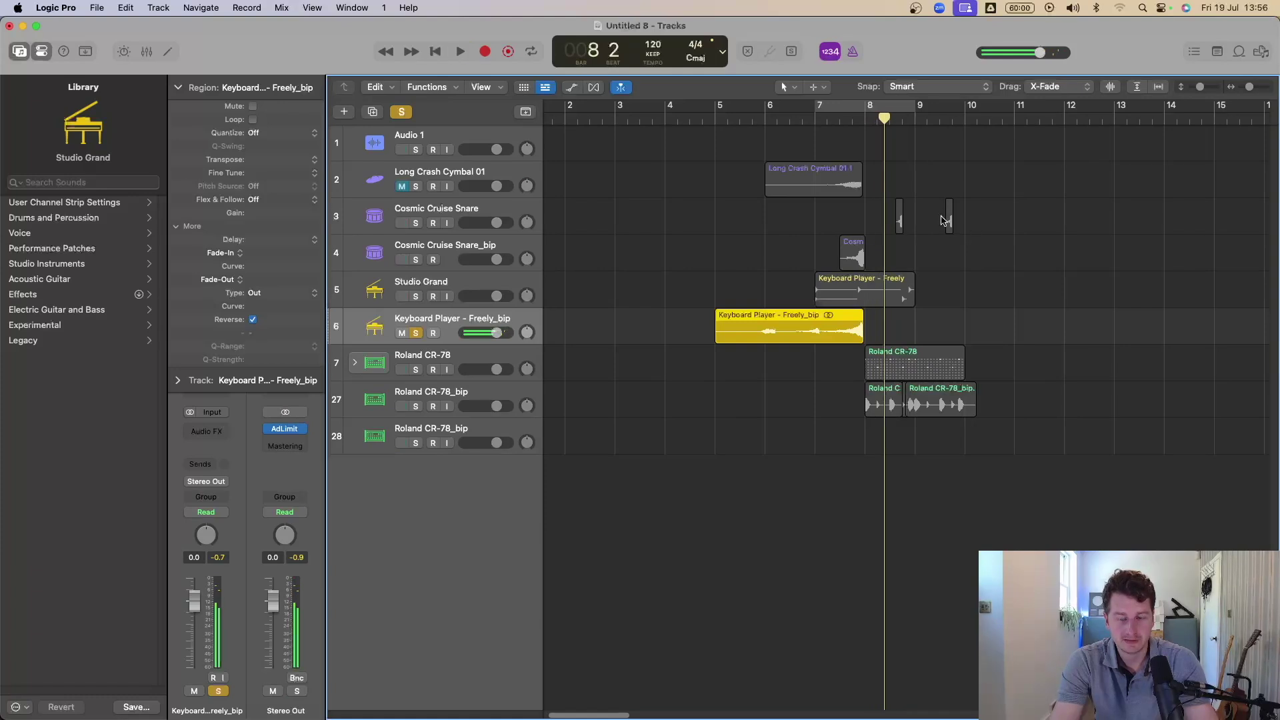
- Remove the reversed piano's section before bar 7 and shorten its start to bar 7 beat 2
left_click(818, 322)
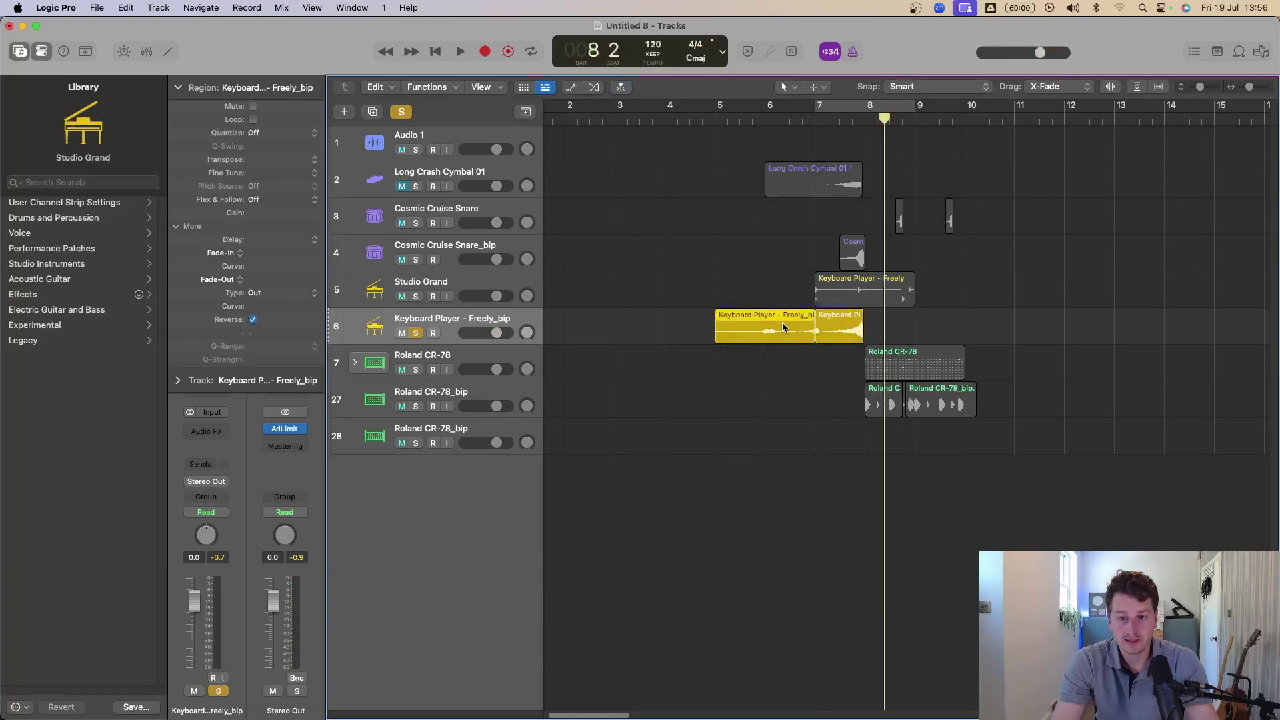
key("Delete")
left_click_drag(818, 336, 828, 337)
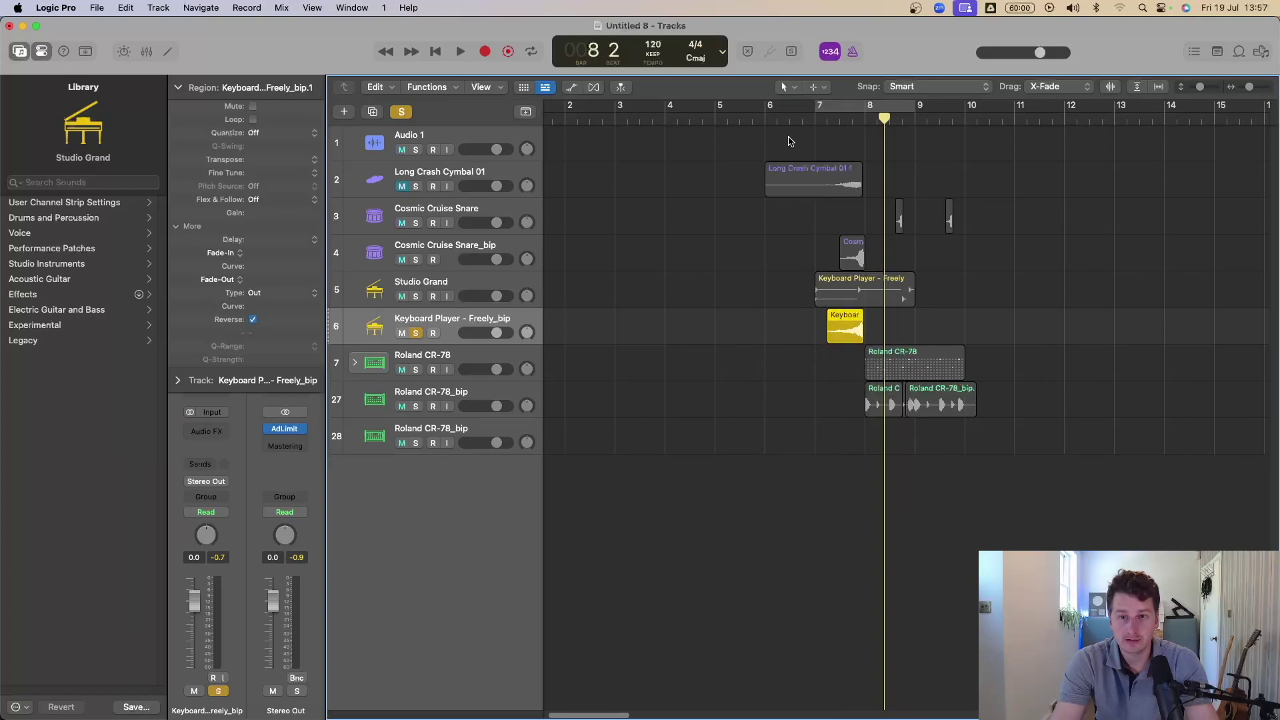
- Unsolo the reversed piano, mute the bounced Cosmic Cruise Snare, and play from bar 6 beat 4 into the drums
left_click(798, 116)
left_click(415, 332)
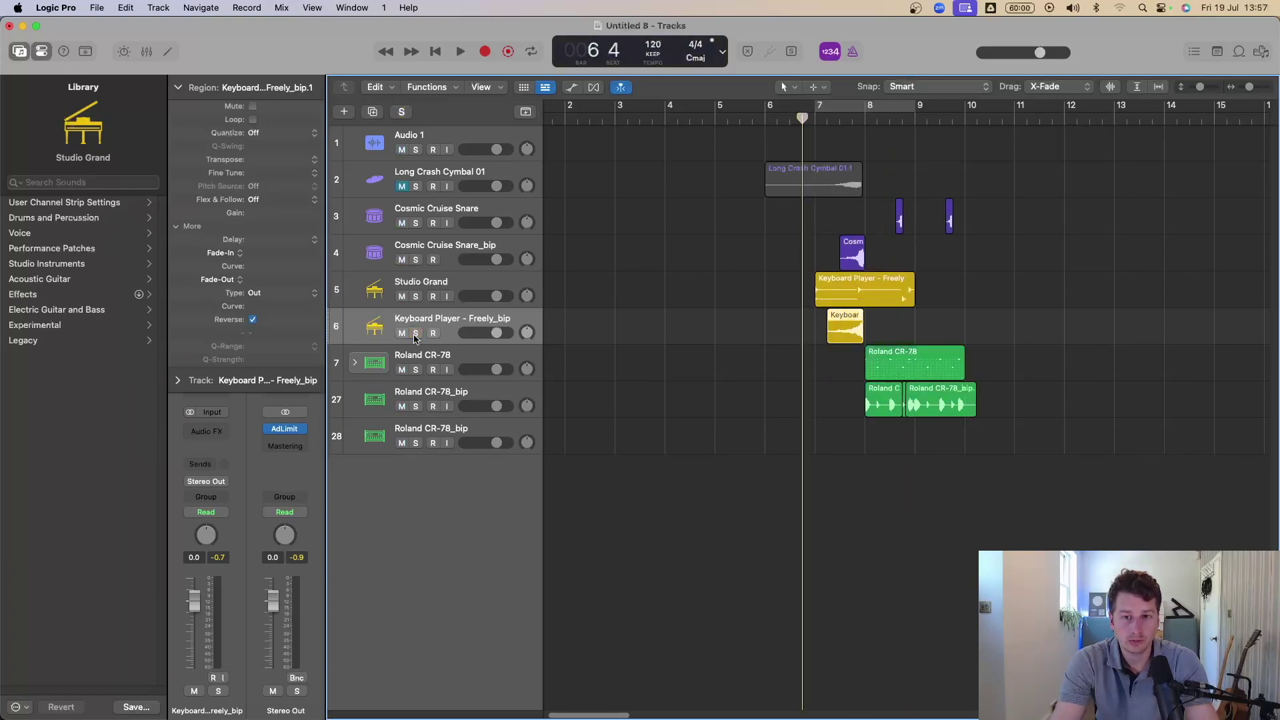
left_click(852, 254)
key("space")
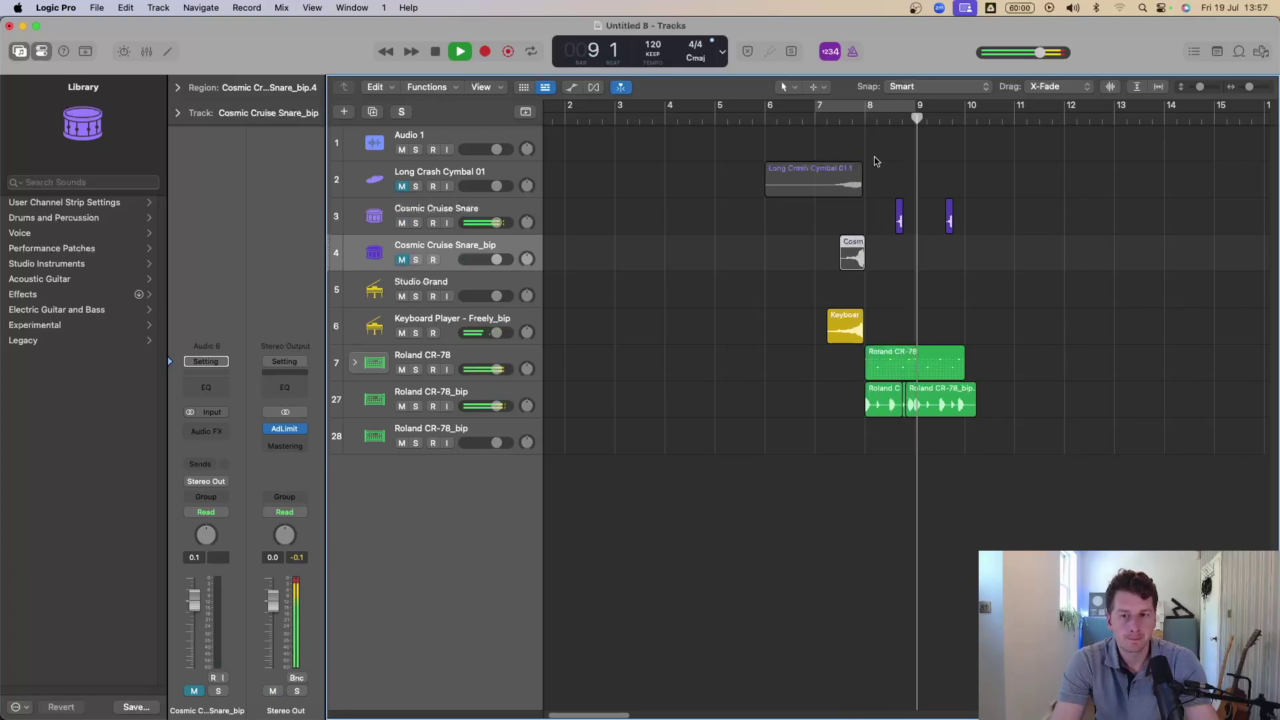
key("space")
- Add another Keyboard Player track, move its region to start at bar 8, and play it after the reversed piano
left_click(713, 290)
key("alt+super+n")
left_click(912, 559)
left_click_drag(621, 332, 943, 343)
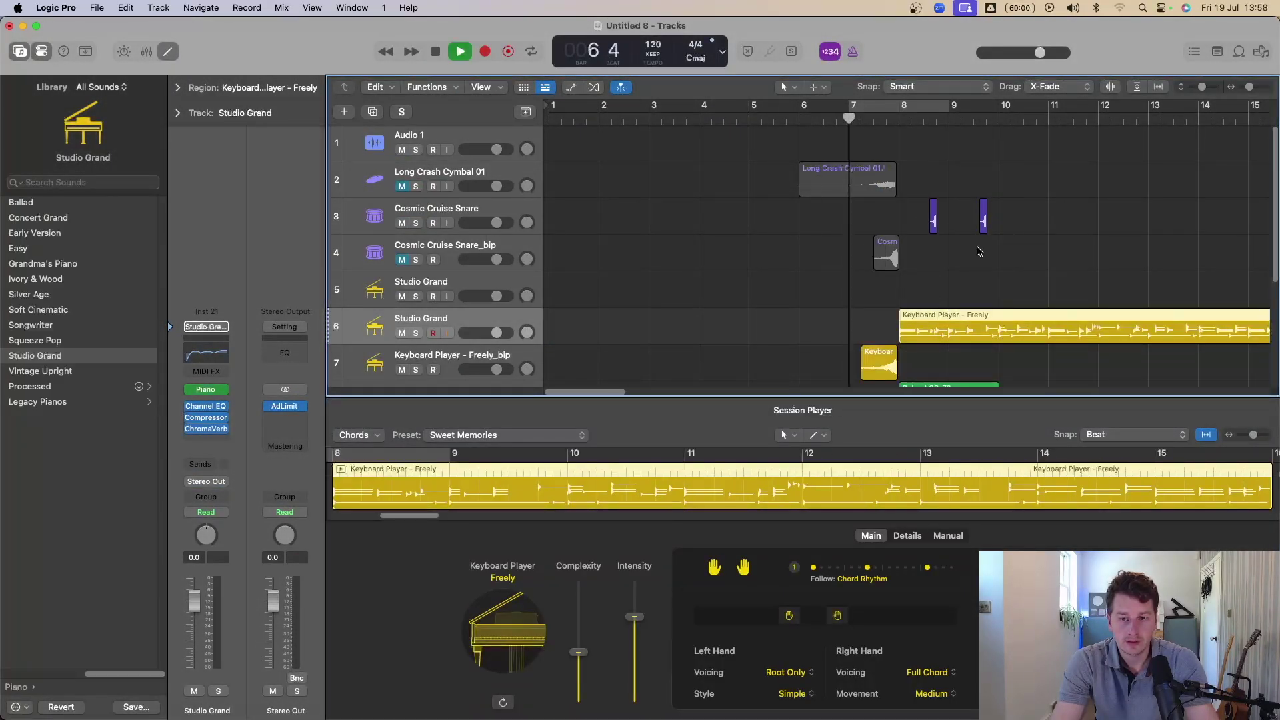
scroll(966, 253, "down", 5)
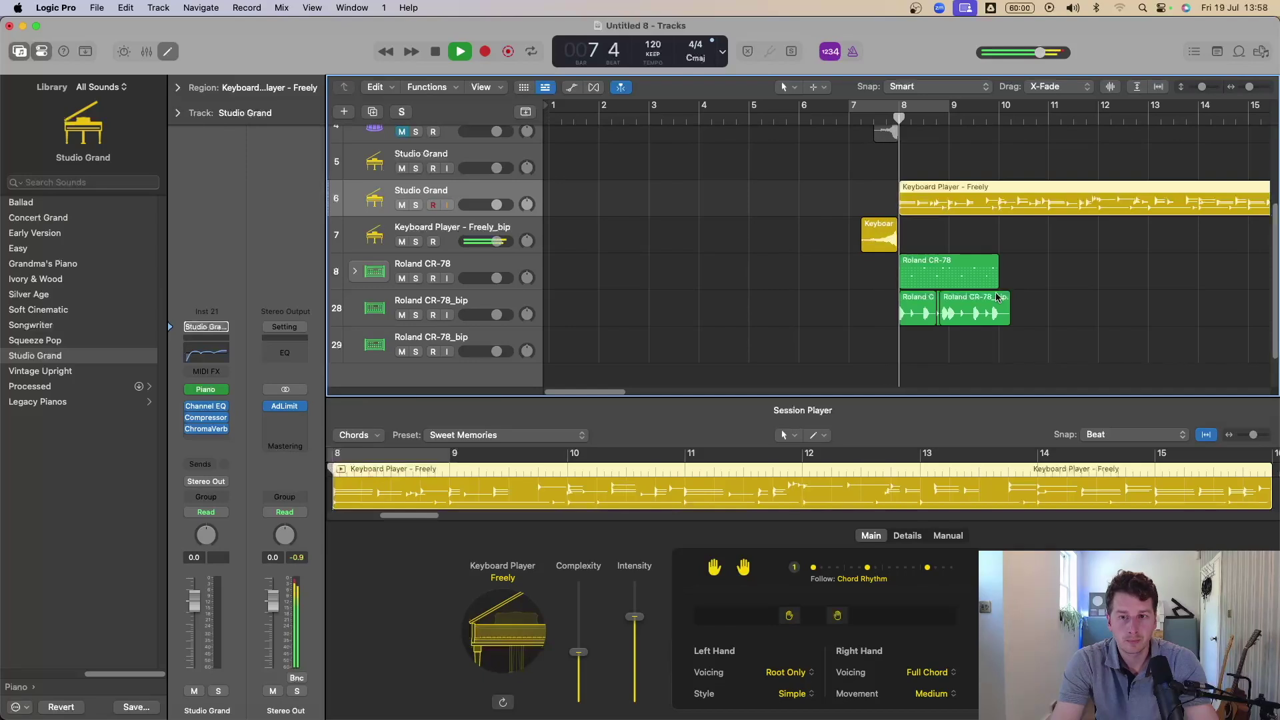
scroll(1005, 291, "up", 1)
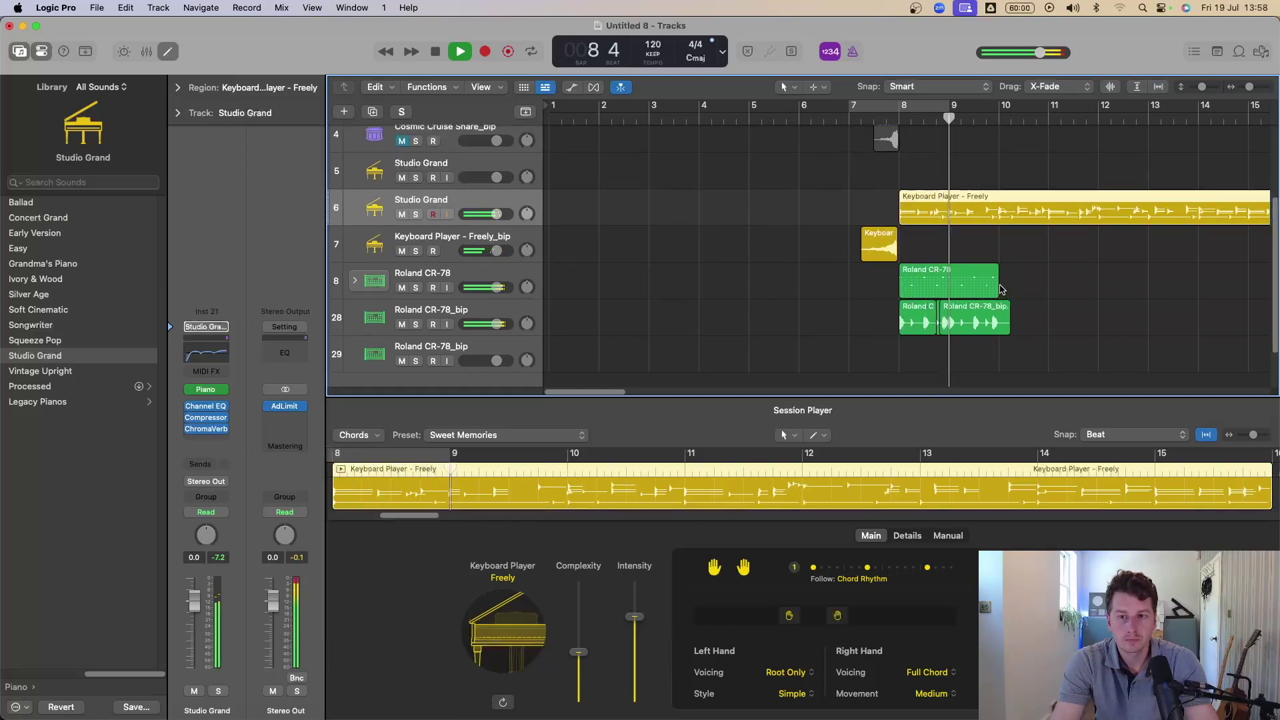
- Mute the bounced Roland CR-78 audio regions and copy the Roland CR-78 pattern region to bar 10
left_click(947, 283)
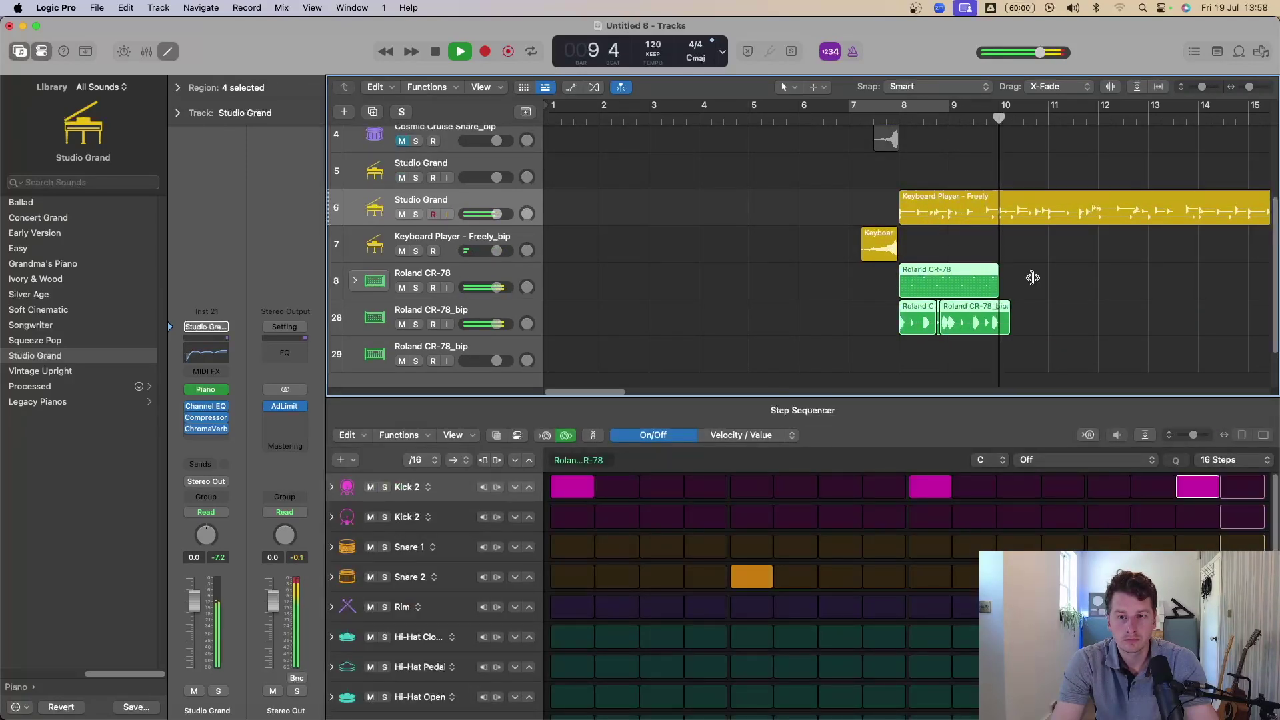
key("space")
left_click_drag(925, 276, 1022, 276)
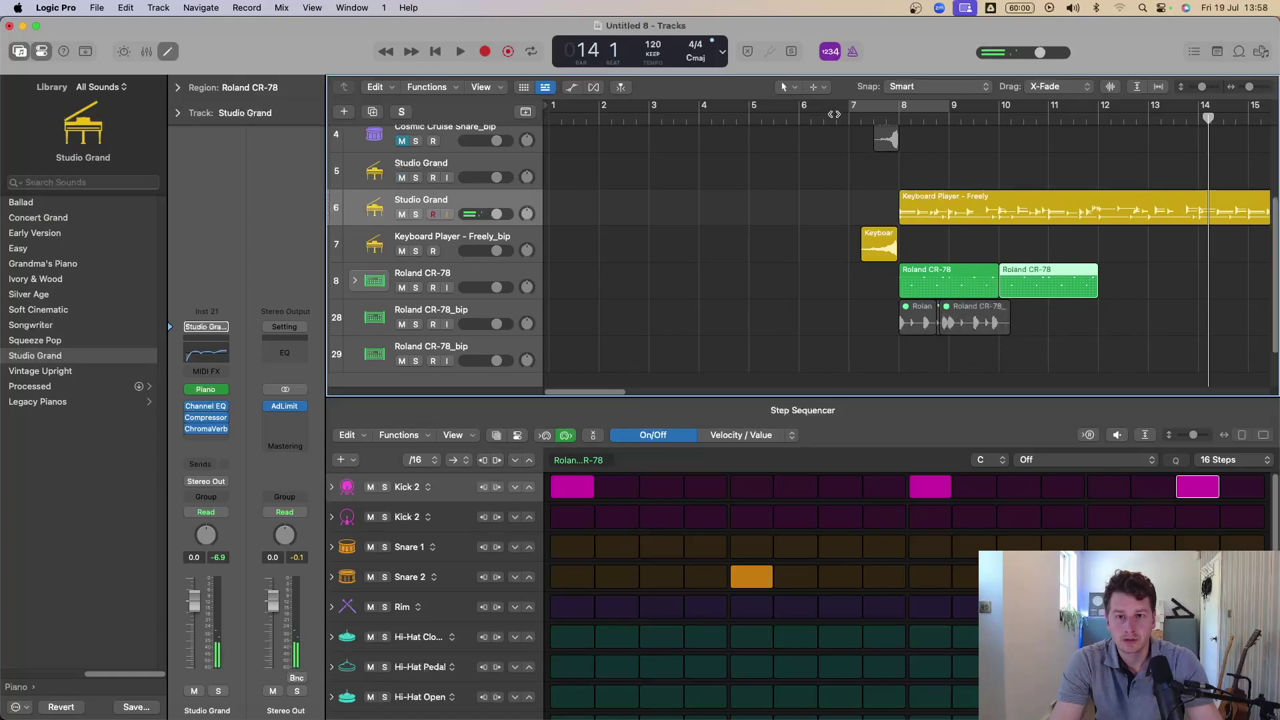
- Play the reversed piano transition into the new piano part and extended drum pattern
key("space")
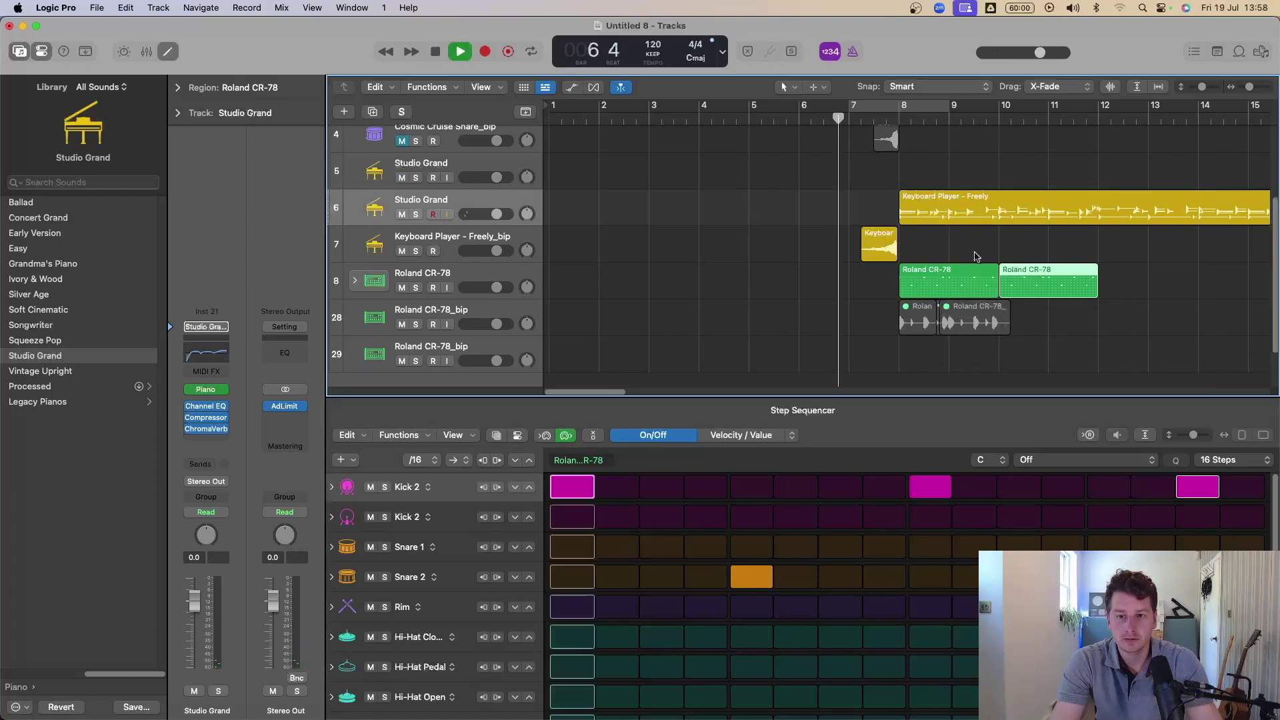
left_click(910, 319, "ctrl+alt")
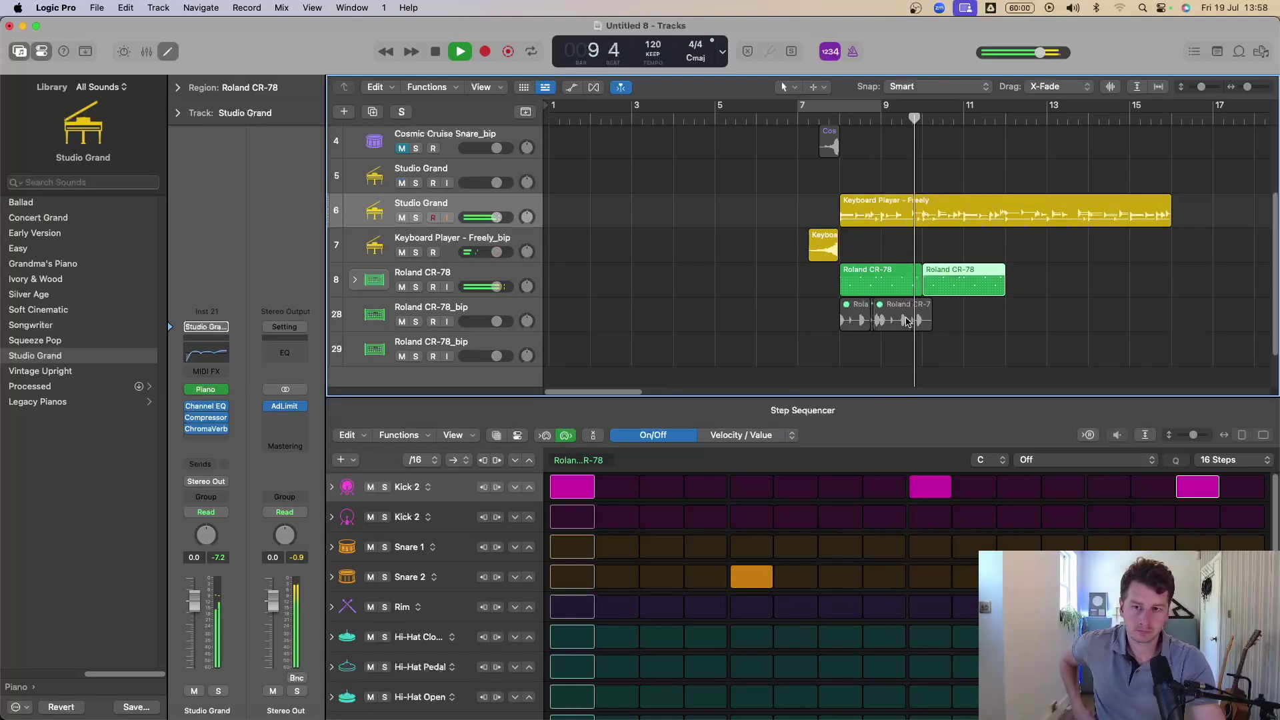
key("space")
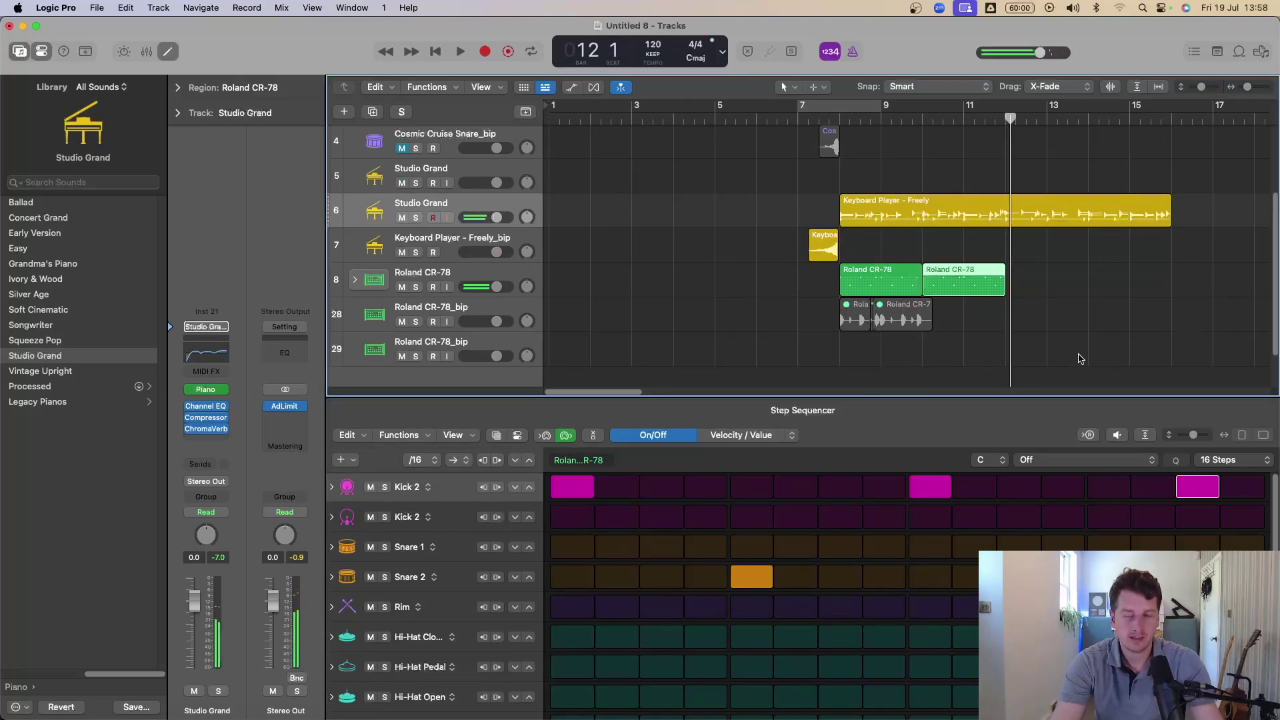
- Close the editor and bounce the Keyboard Player region starting at bar 8 in place
left_click(1105, 351, "ctrl+alt")
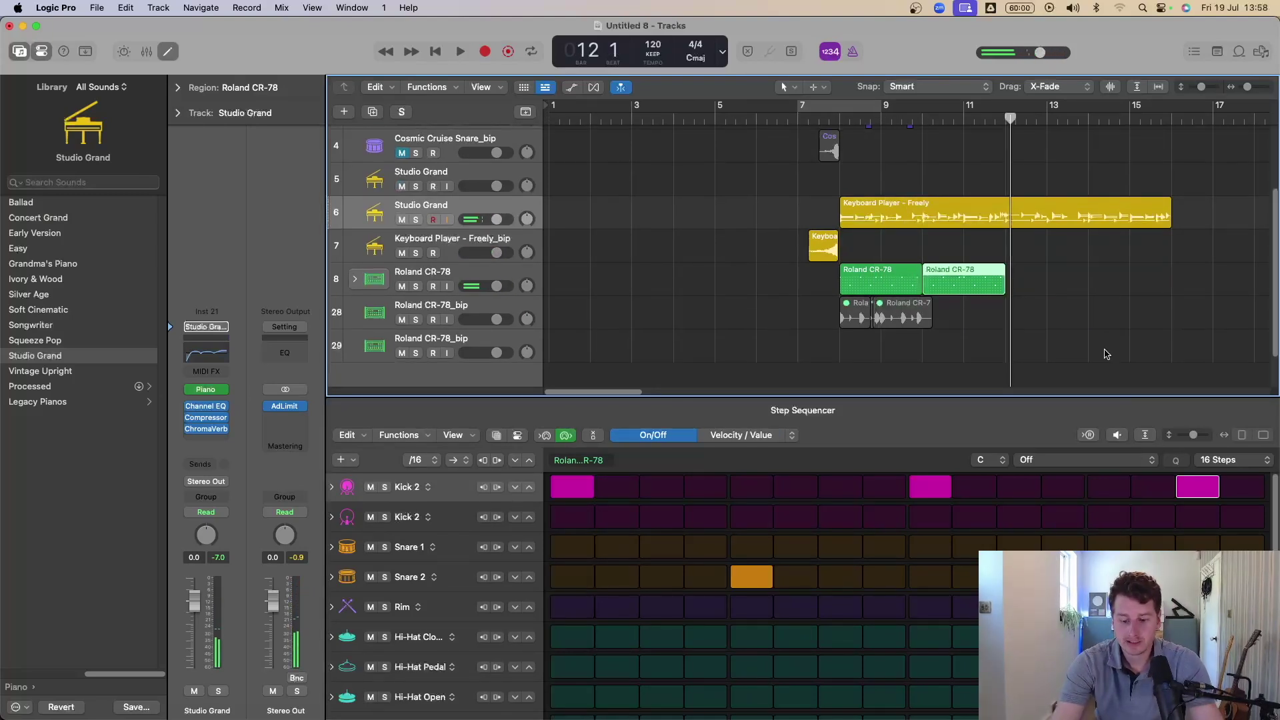
key("p")
key("p")
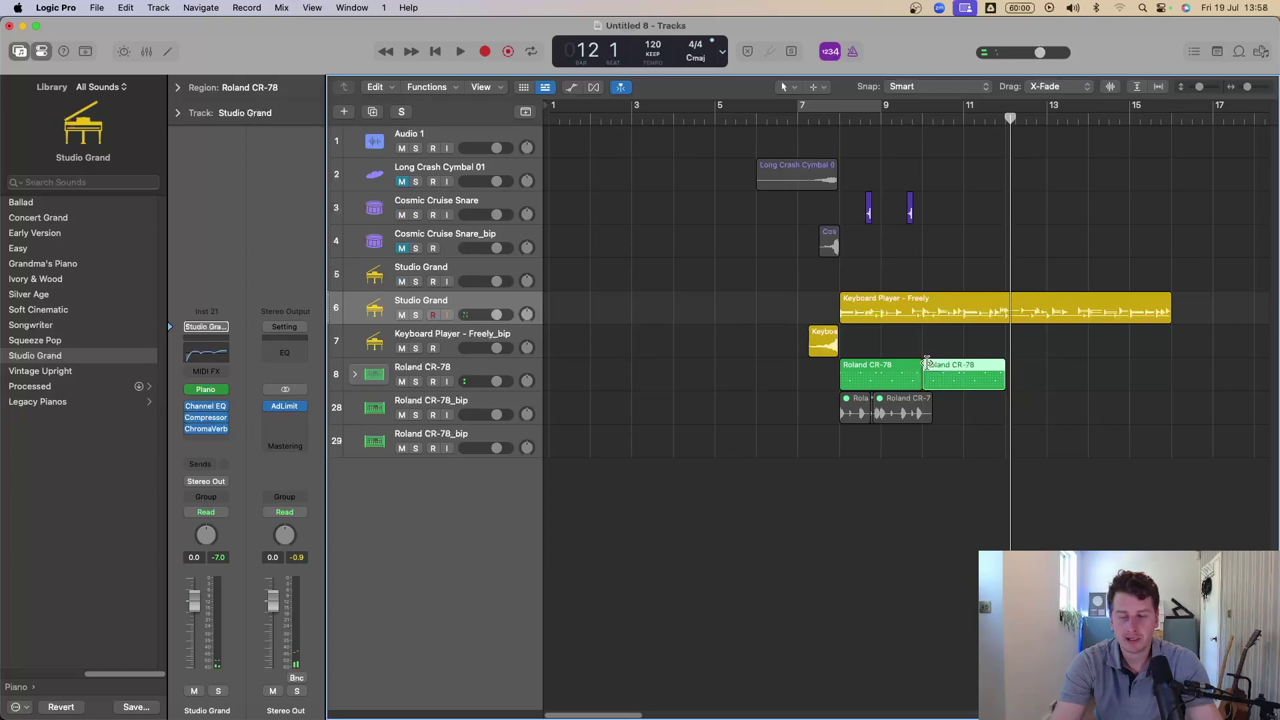
left_click(908, 311)
right_click(908, 311)
left_click(933, 324)
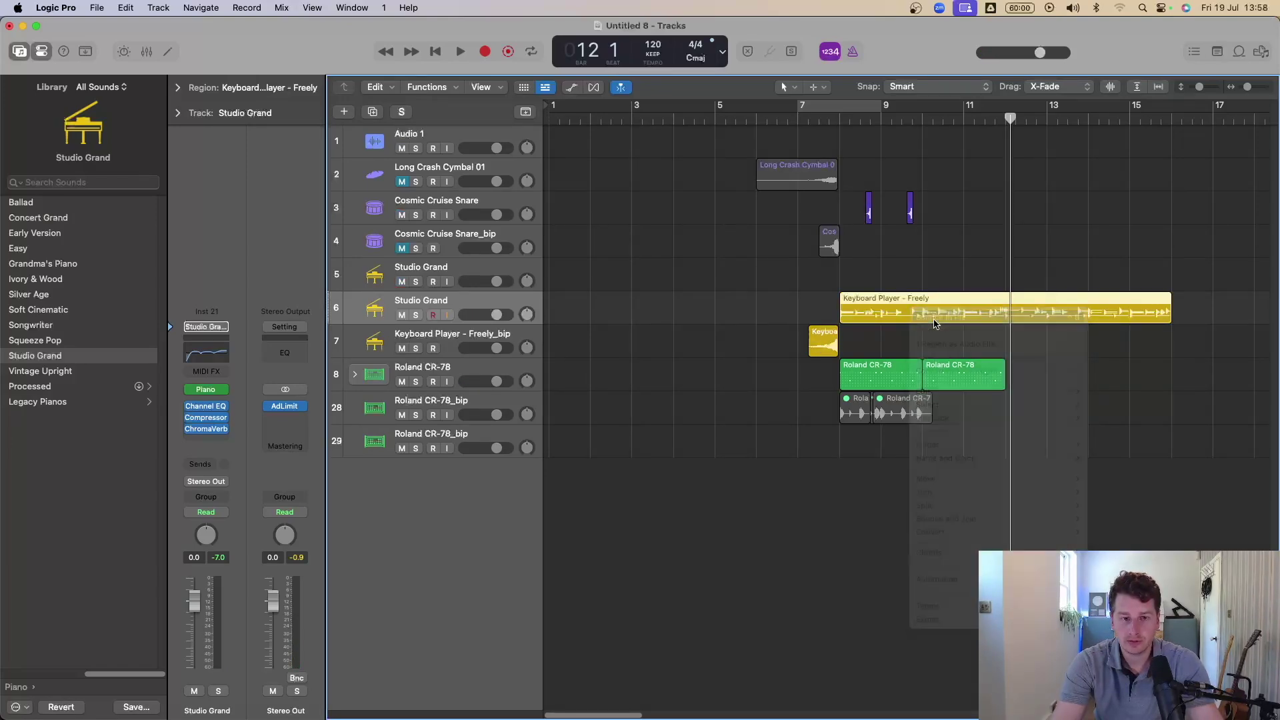
key("Return")
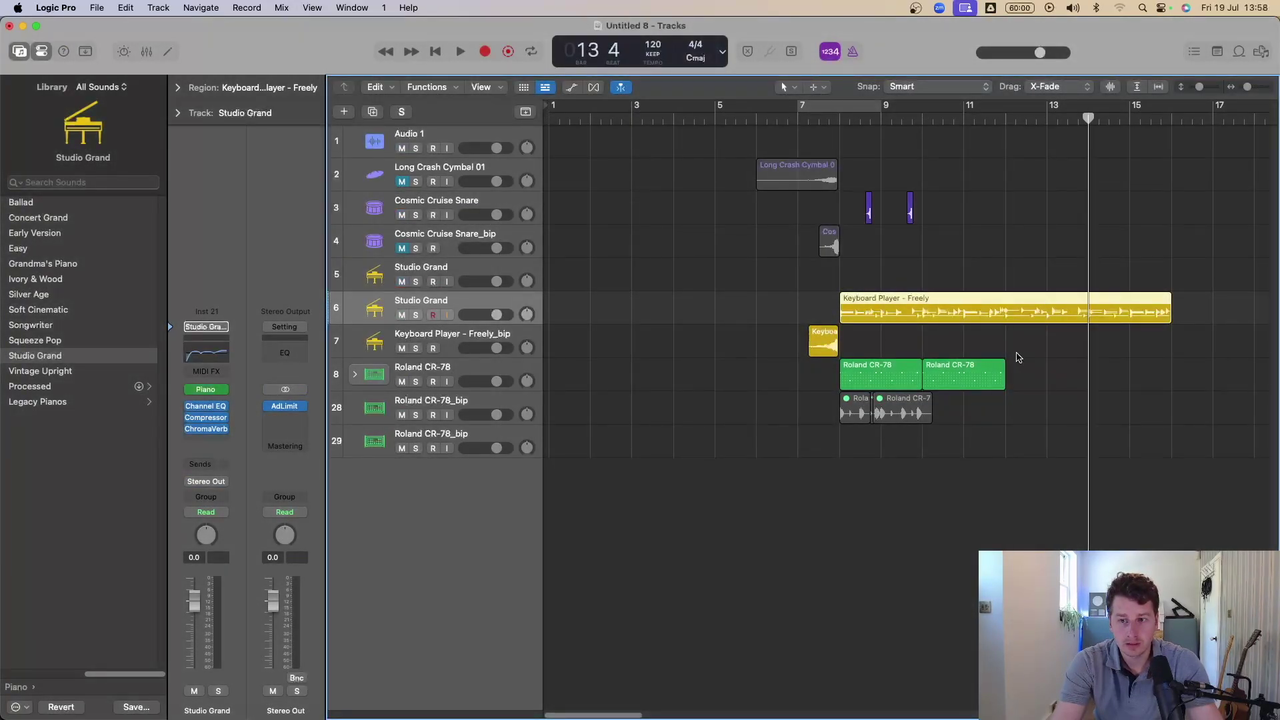
- Move the newly bounced piano region to start at bar 1 and turn on Reverse for it
left_click_drag(878, 337, 766, 359)
left_click_drag(929, 348, 840, 348)
double_click(698, 349)
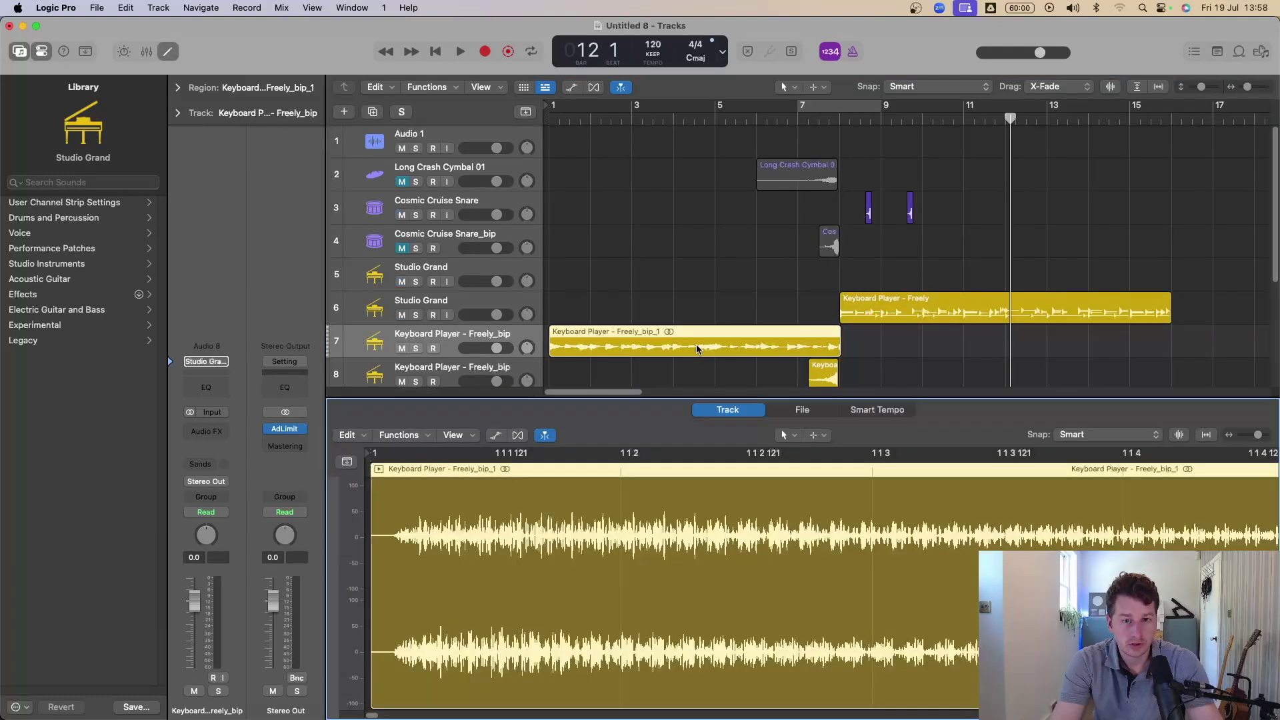
left_click(190, 90)
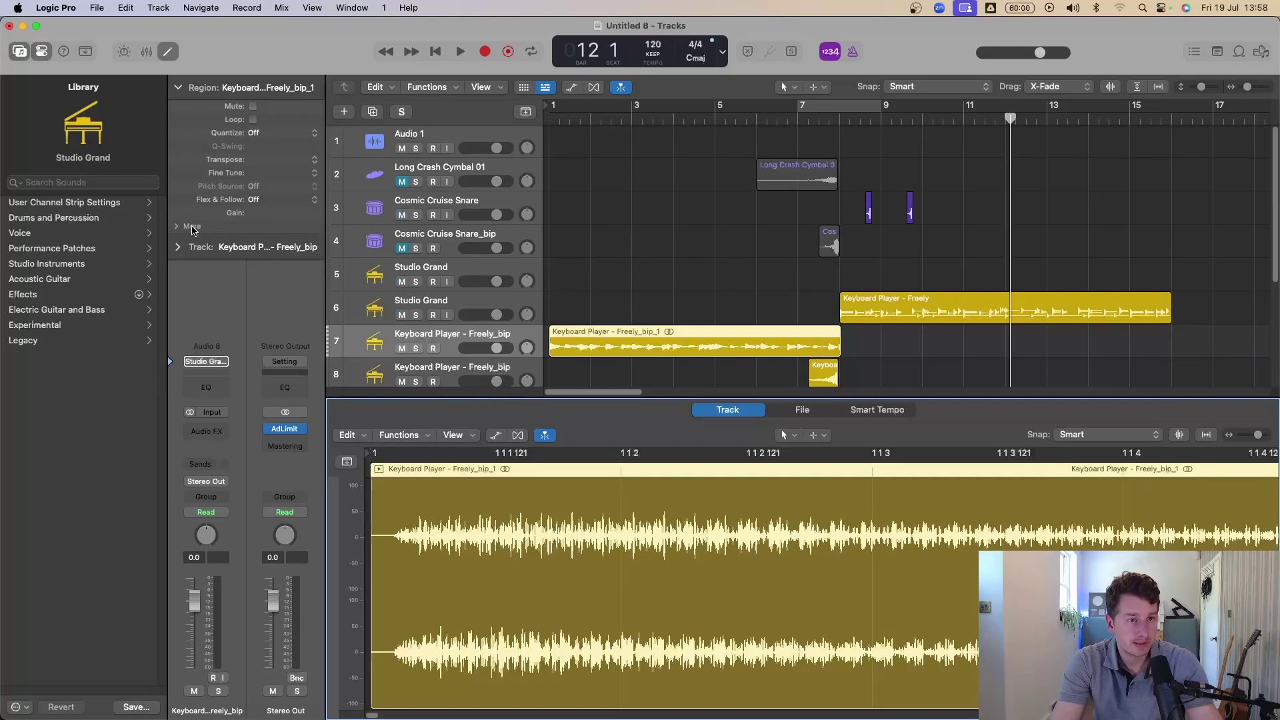
left_click(186, 229)
left_click(253, 319)
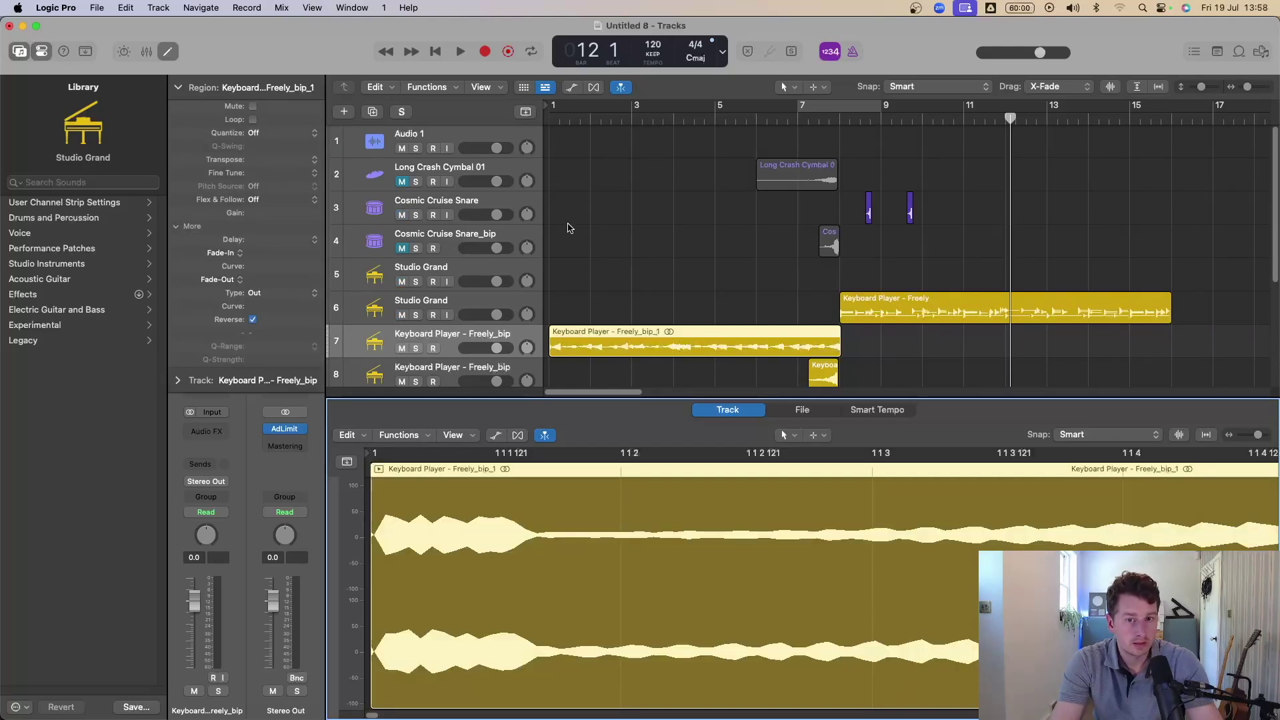
- Play the reversed piano region from the beginning of the project with the editor closed
key("Return")
key("space")
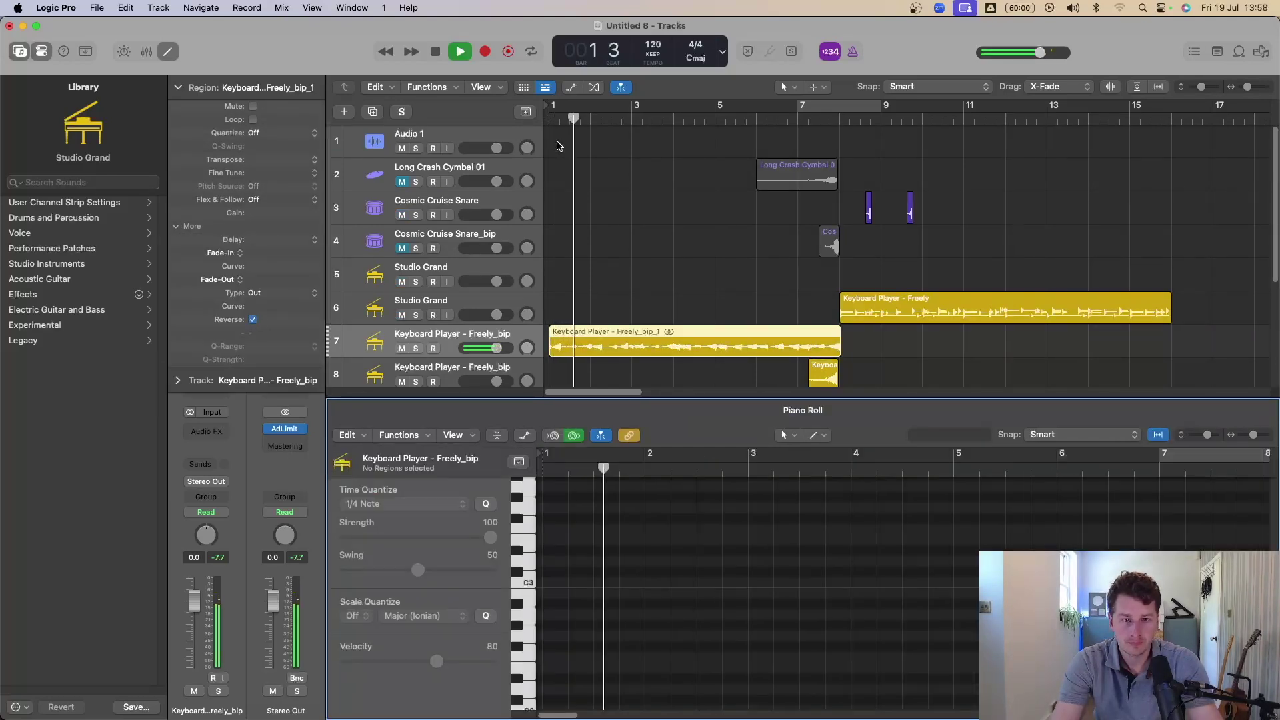
key("e")
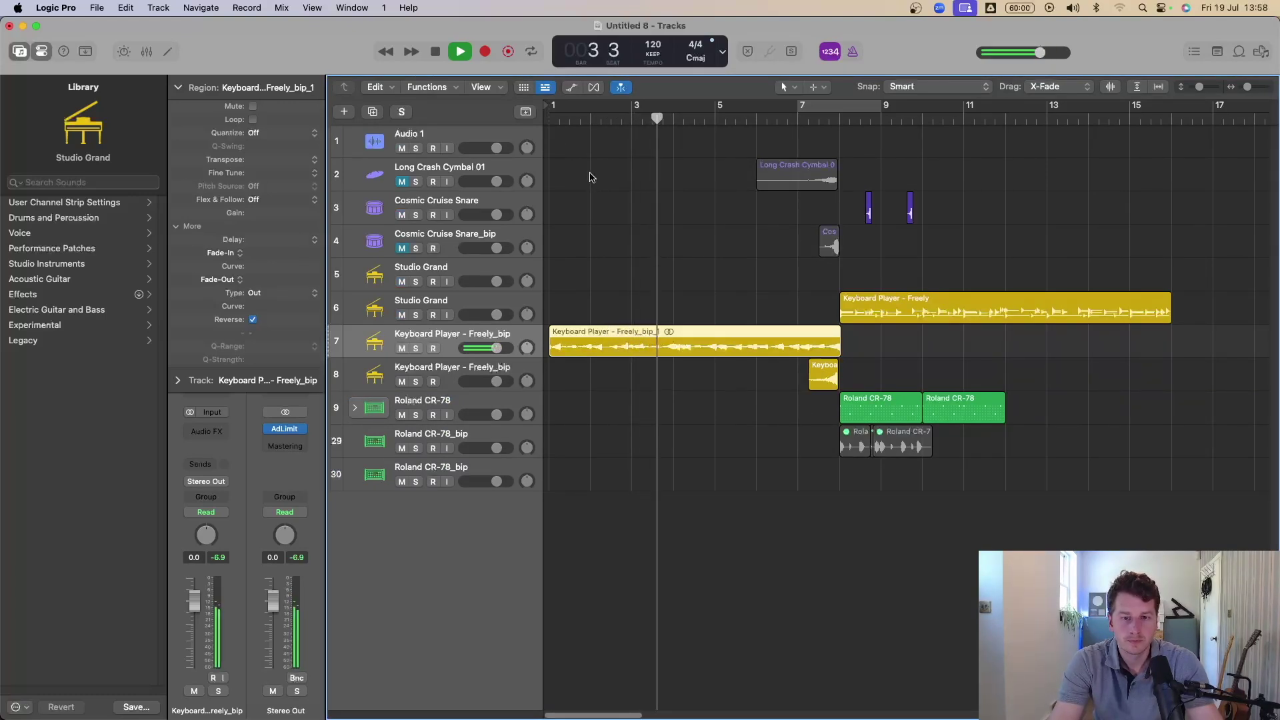
key("space")
- Split the reversed piano region at bar 4, delete the second part, and move the first part to start at bar 4
left_click(670, 337)
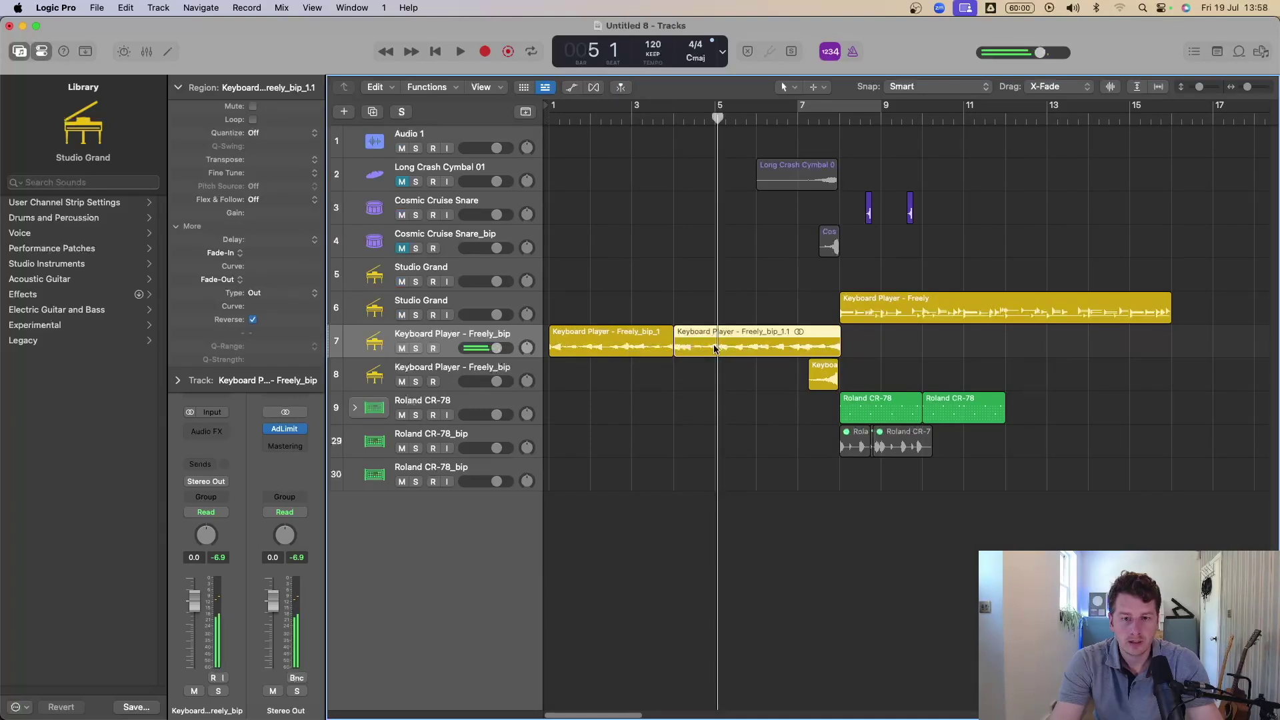
key("Delete")
left_click_drag(570, 348, 700, 351)
- Set a cycle range from bar 4 to bar 7 and play the shortened reversed piano
left_click_drag(677, 106, 798, 106)
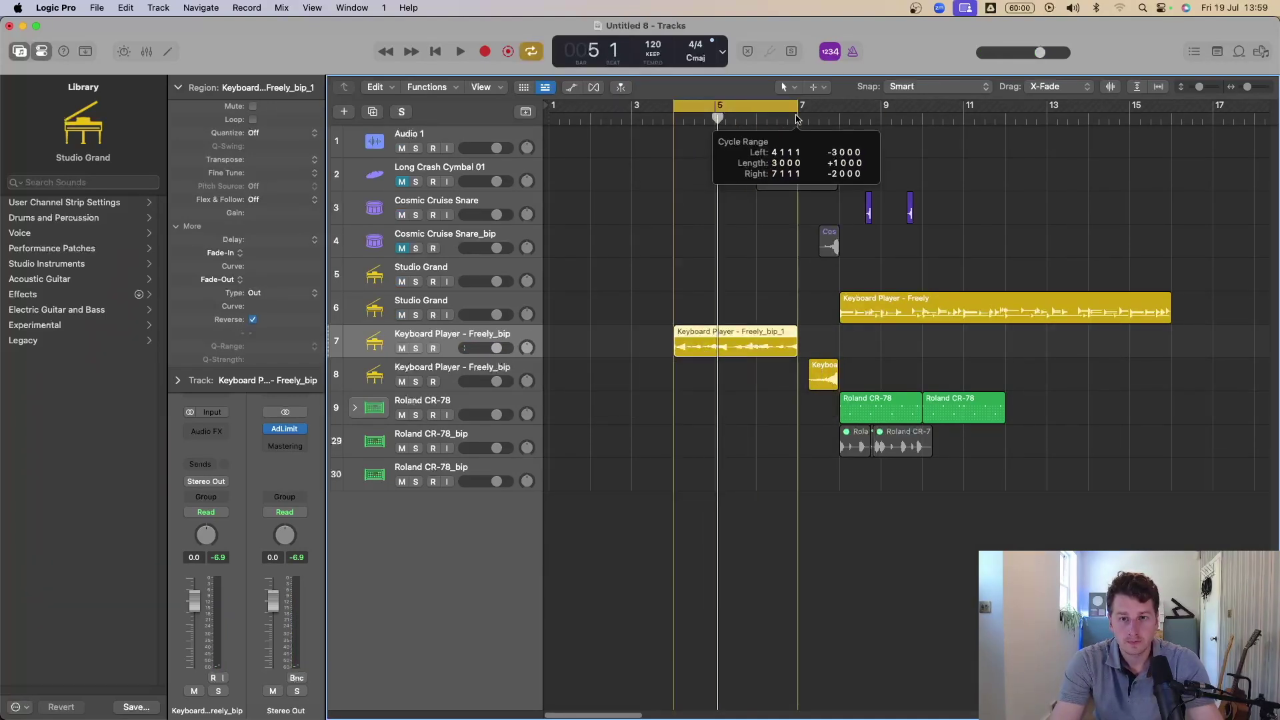
key("space")
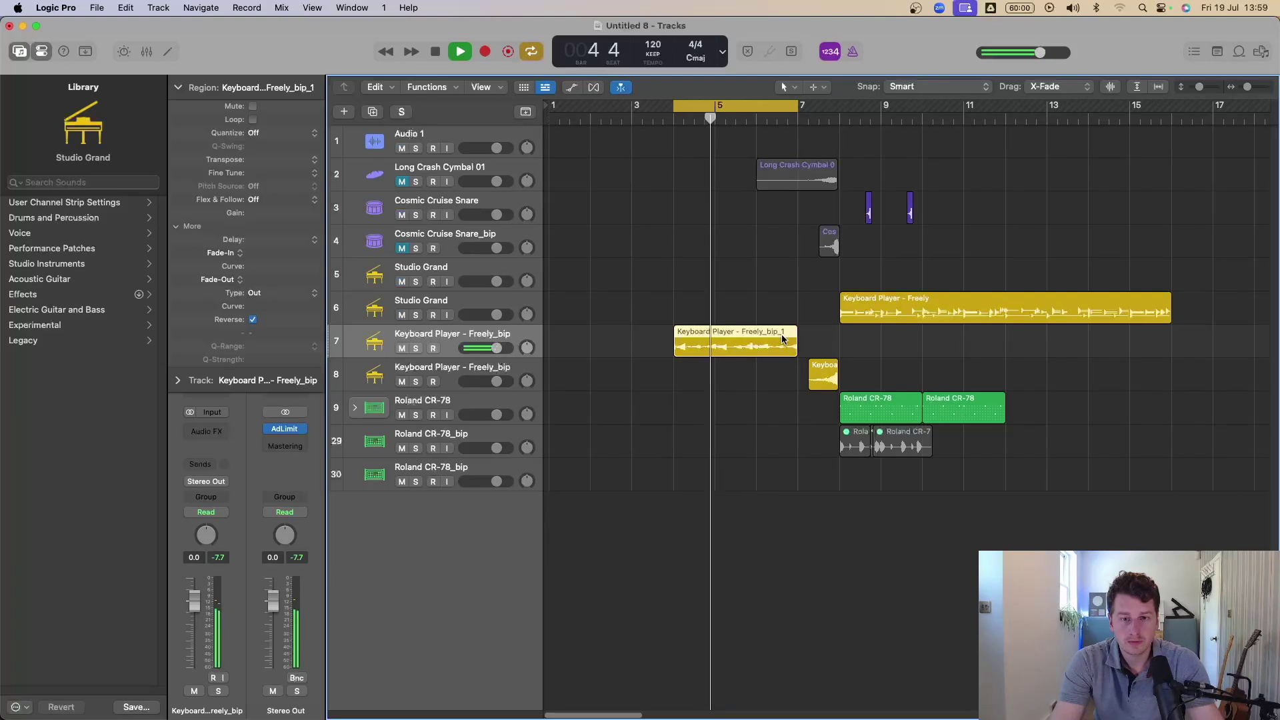
key("space")
- Split the reversed piano region at bars 5 and 6, discard the last part, and arrange one-bar pieces up to bar 8
left_click(718, 335)
left_click(759, 340)
key("Delete")
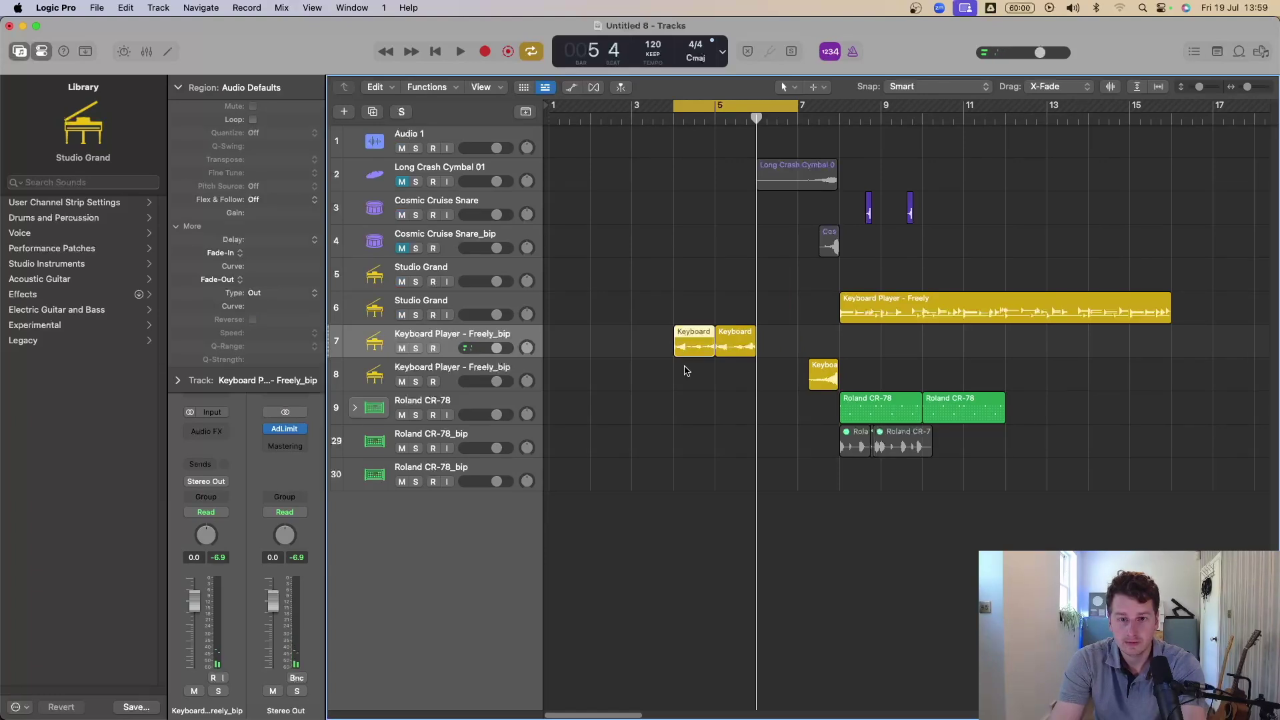
left_click_drag(732, 344, 767, 348)
key("space")
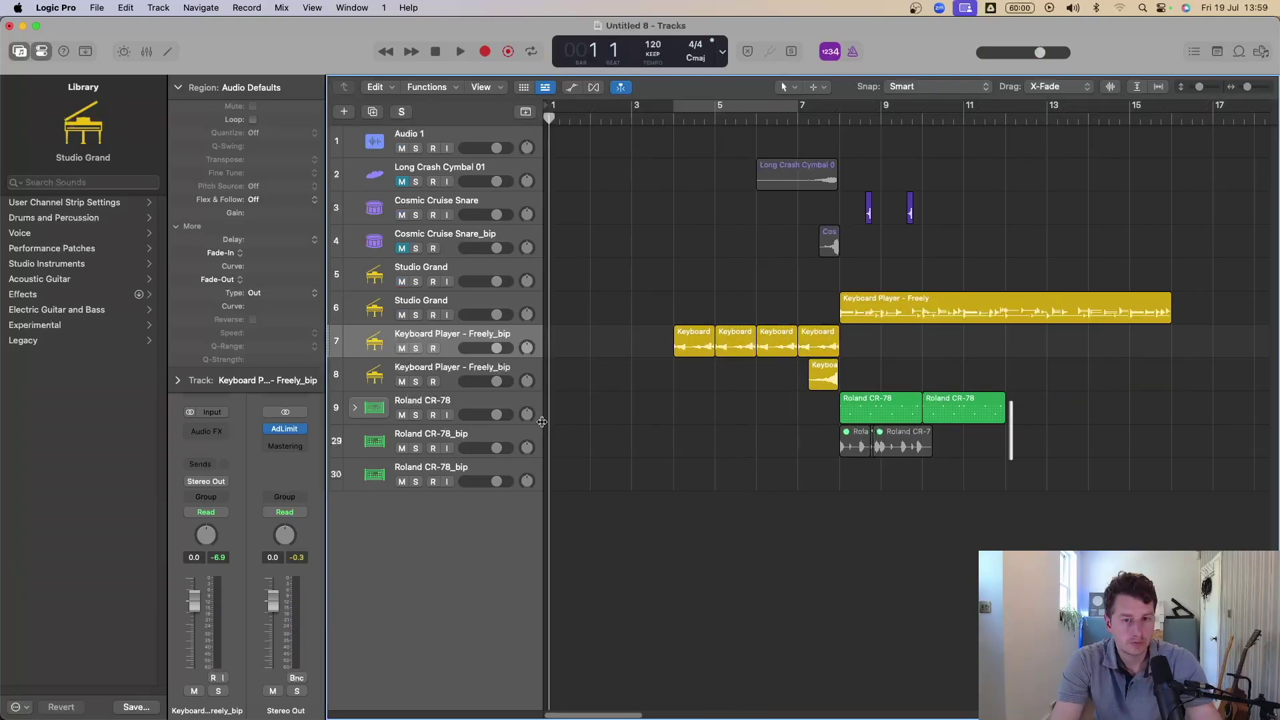
- Search all files for "kick" and add Kick01.wav on a new track at bar 8
left_click_drag(542, 422, 542, 411)
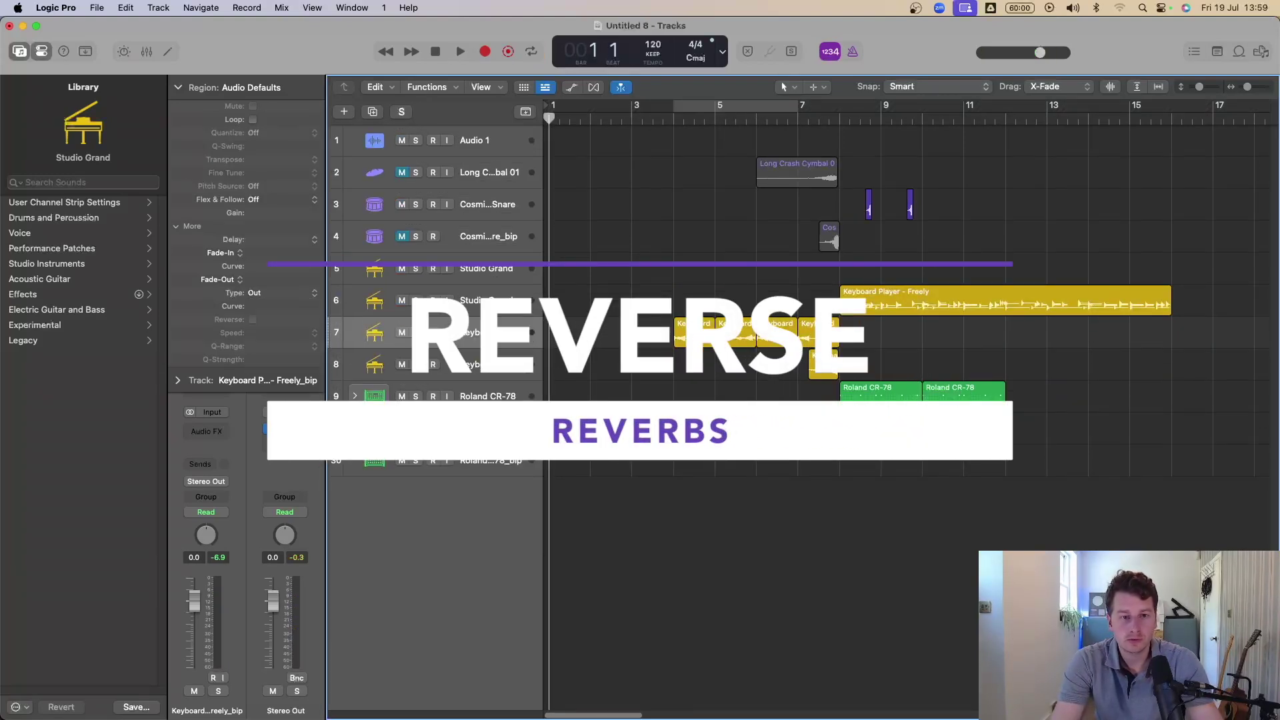
left_click(1195, 53)
left_click(1163, 87)
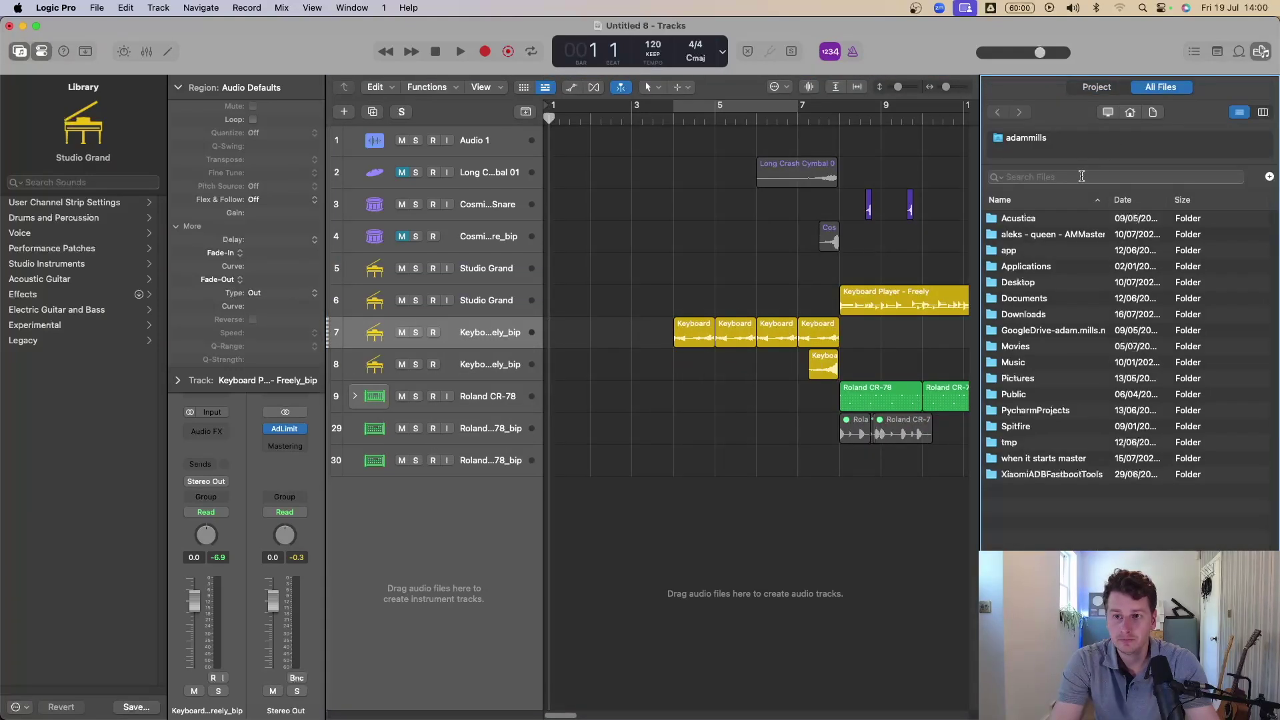
type("kick")
left_click(1037, 386)
scroll(1037, 342, "down", 1)
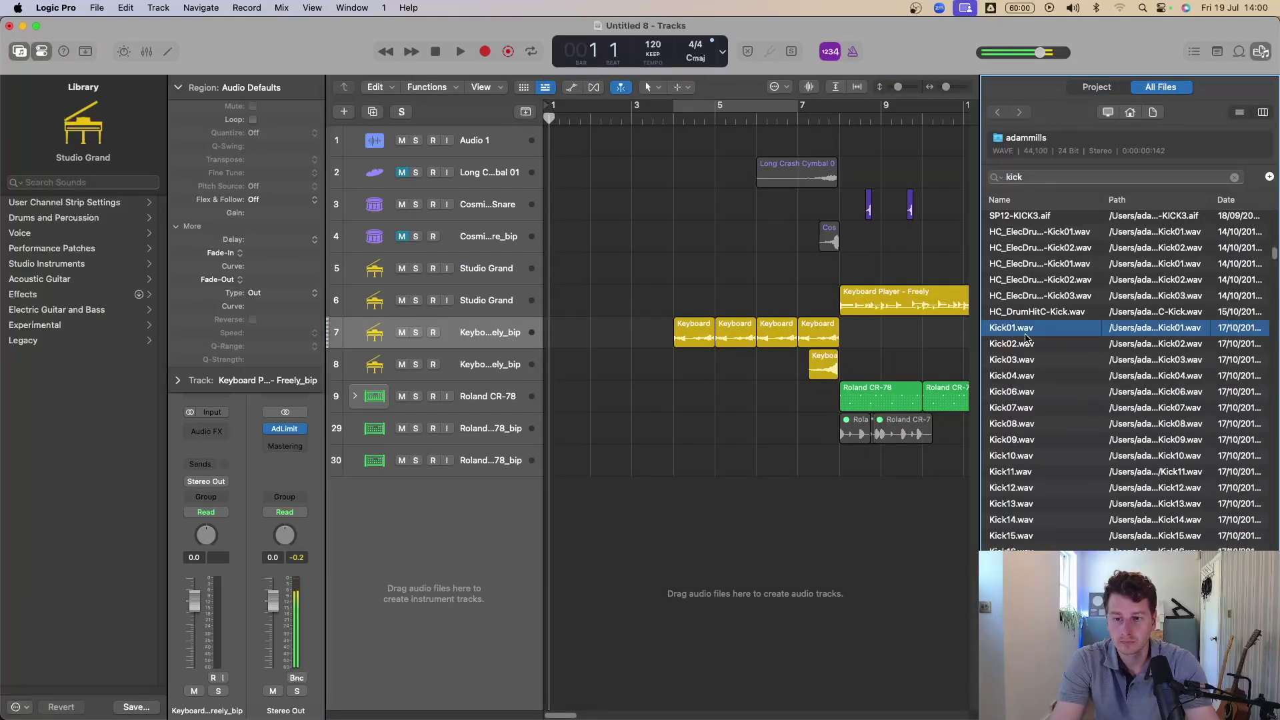
left_click_drag(1016, 335, 853, 494)
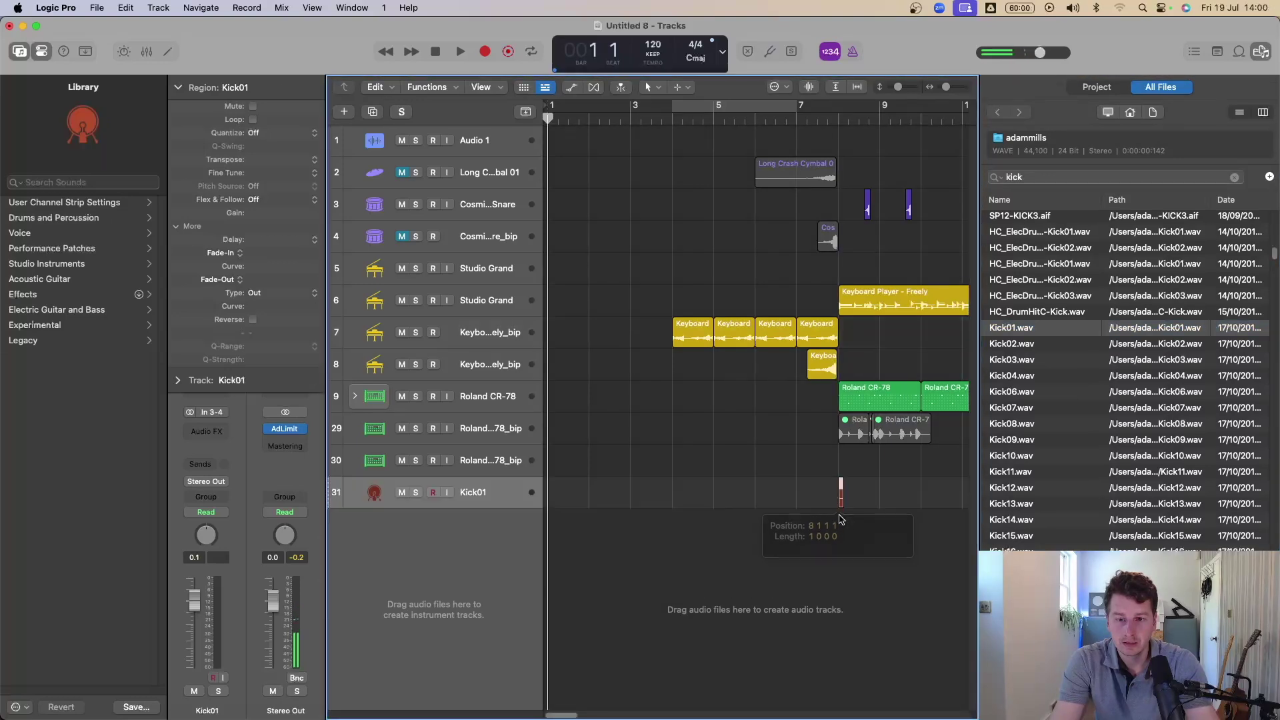
- Cycle the first two beats of bar 8 and play the kick sample
key("z")
left_click_drag(745, 115, 889, 115)
key("space")
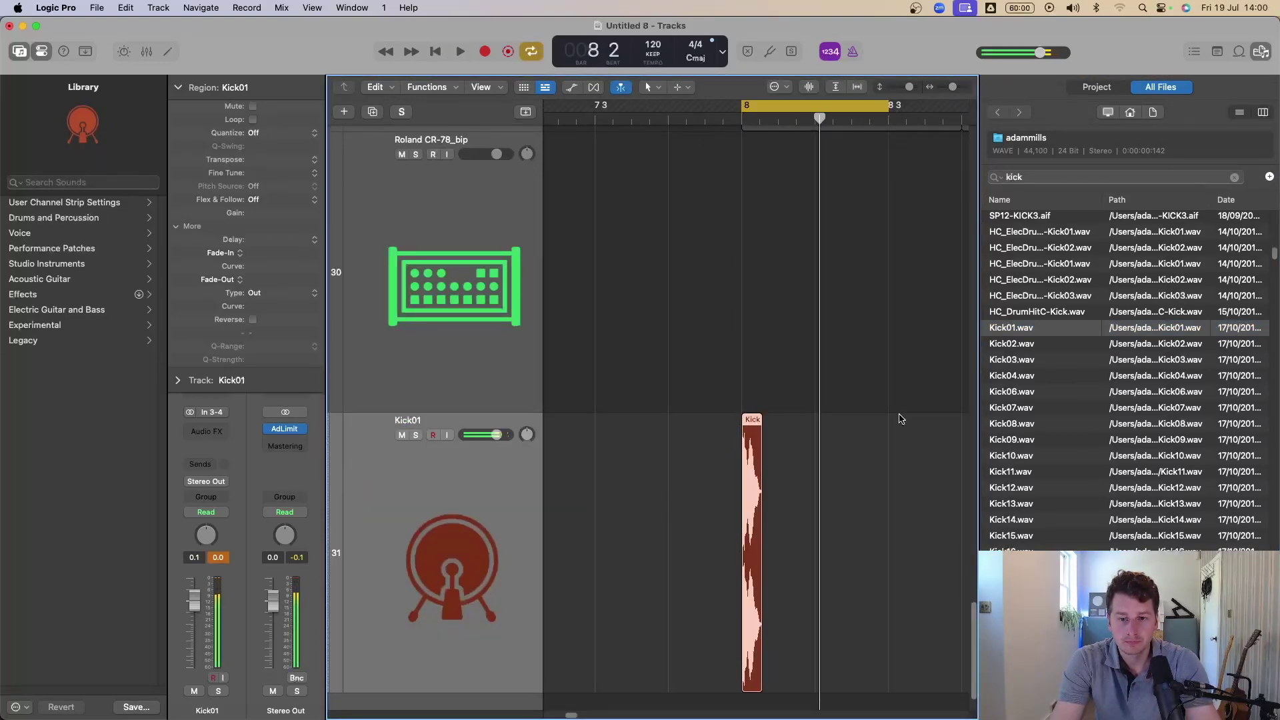
key("z")
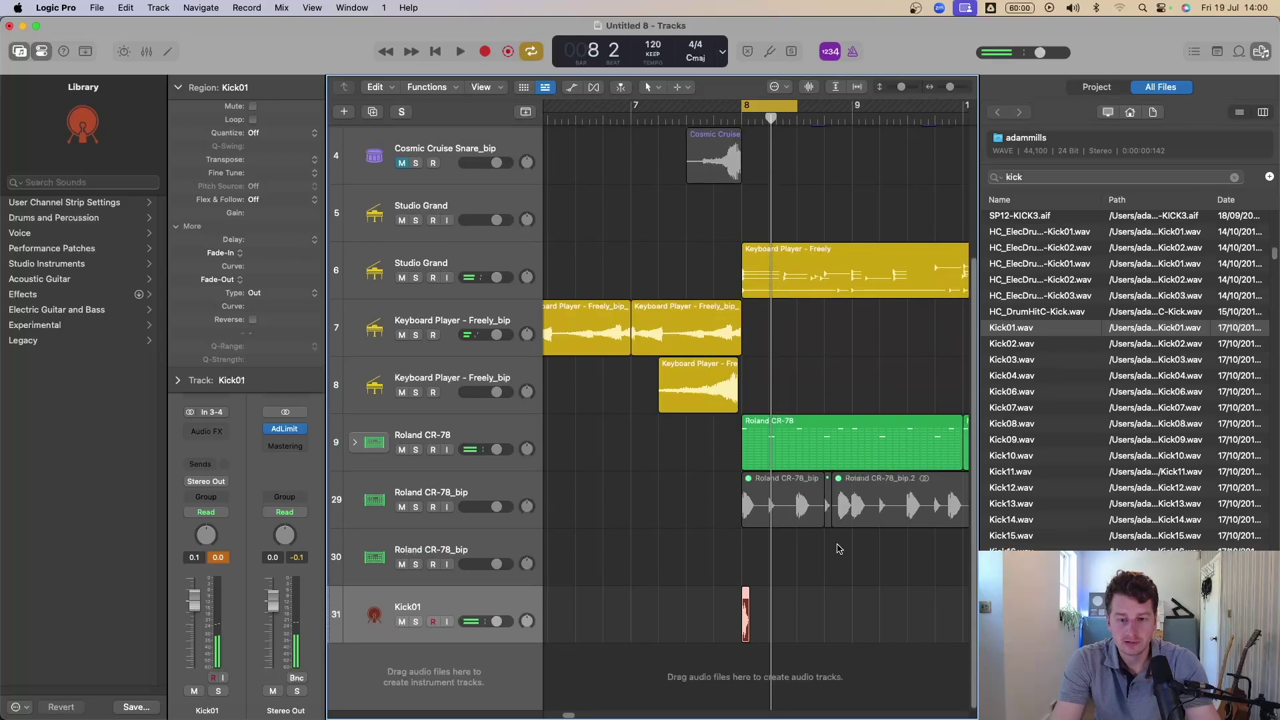
- Insert the Space Designer reverb on the Kick01 track
left_click(178, 88)
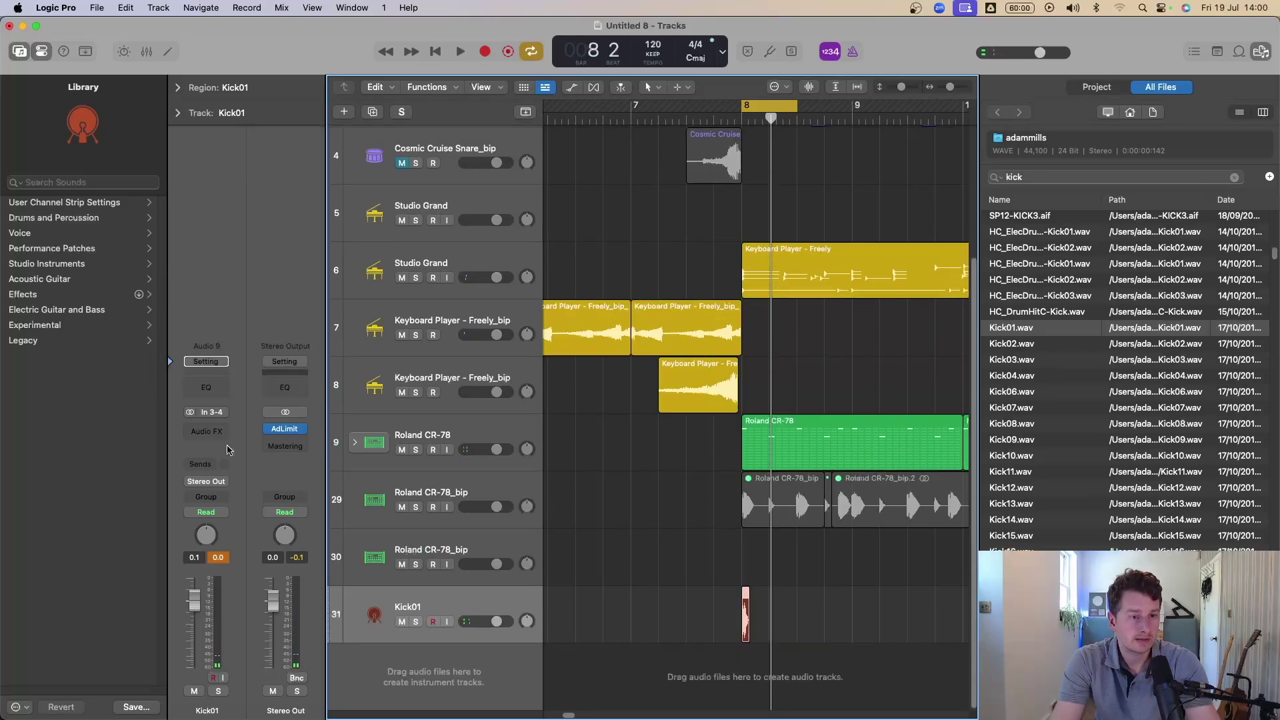
left_click(210, 430)
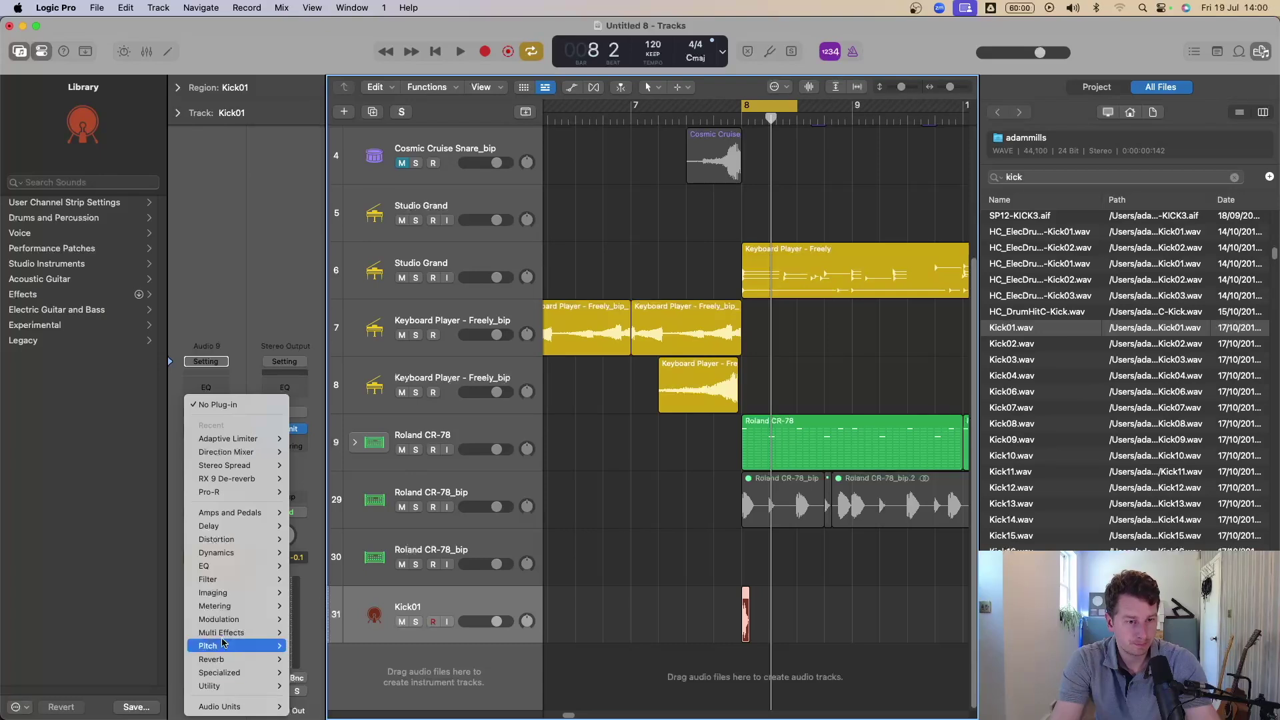
mouse_move(220, 558)
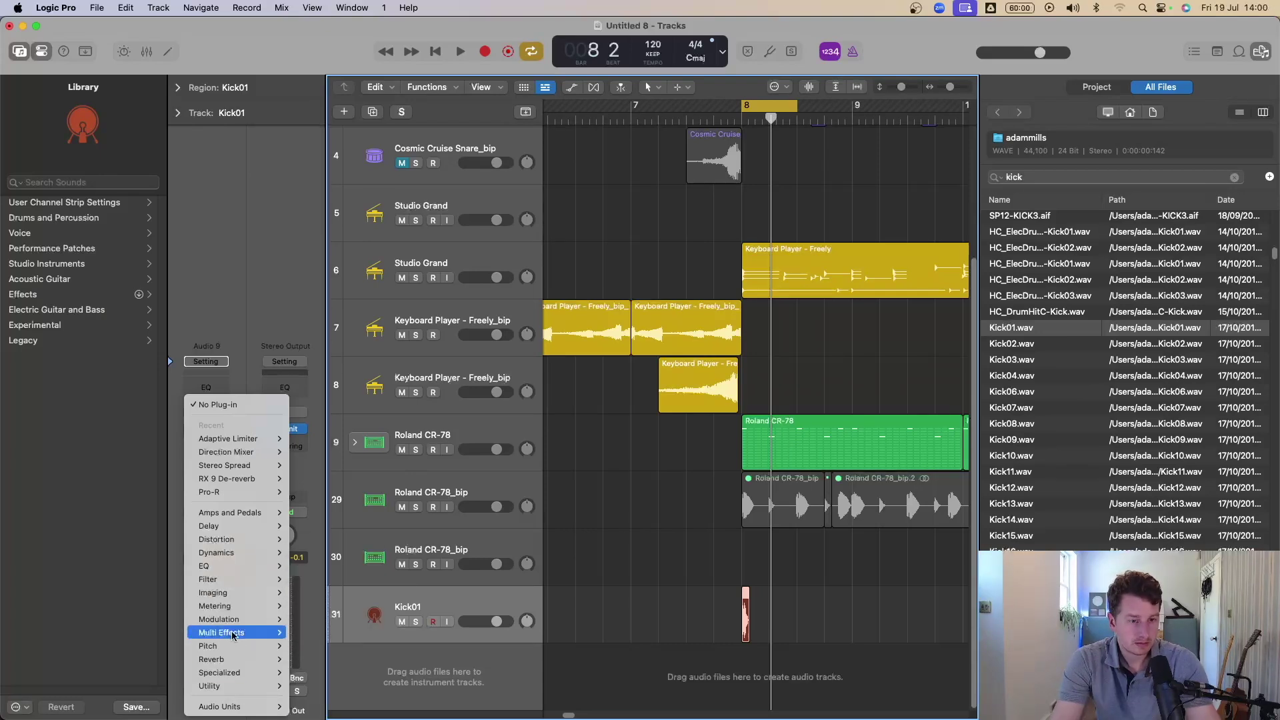
mouse_move(254, 660)
left_click(403, 700)
- Extend the cycle range to cover bars 8 to 10, close the reverb window, and play the kick with its reverb
key("space")
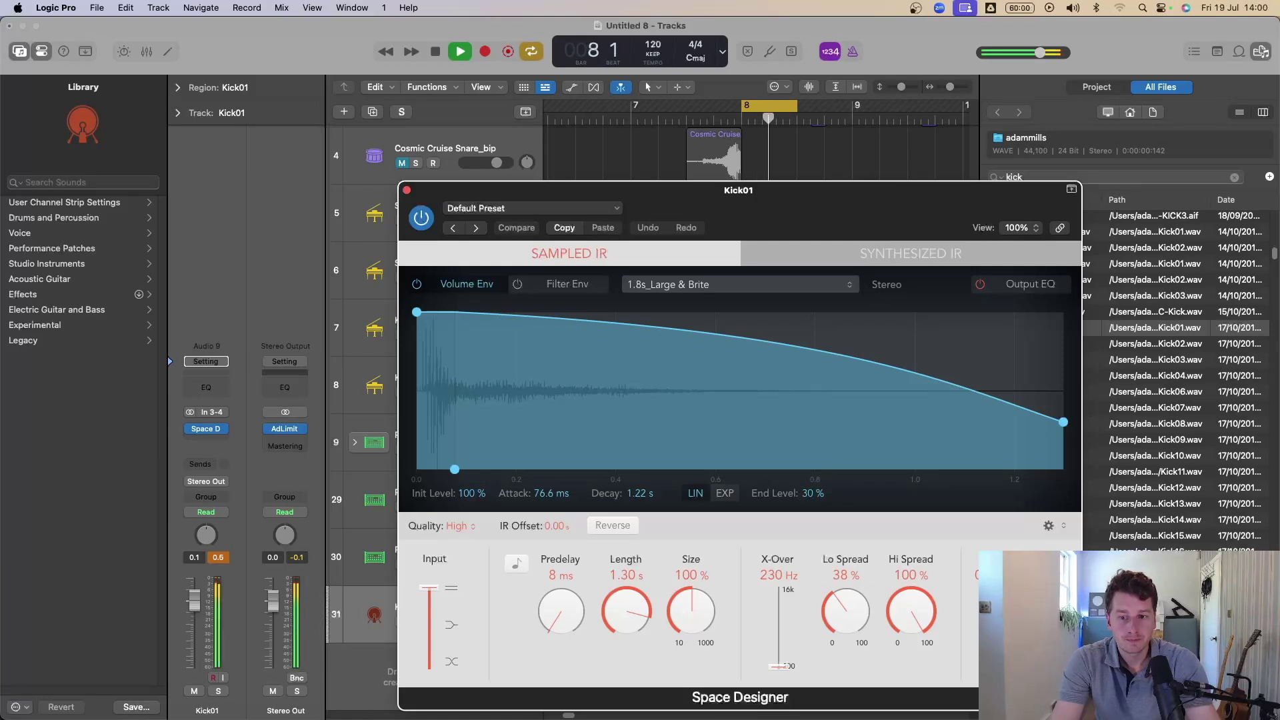
left_click(767, 108)
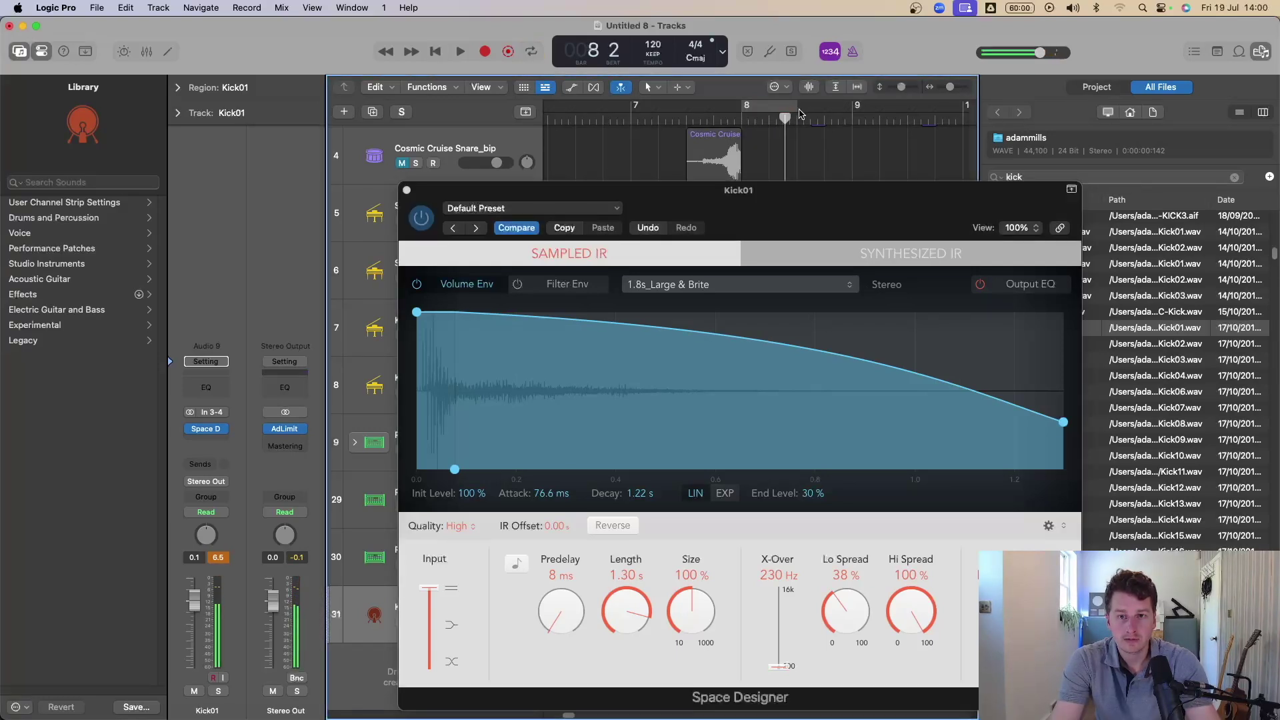
left_click_drag(787, 109, 965, 108)
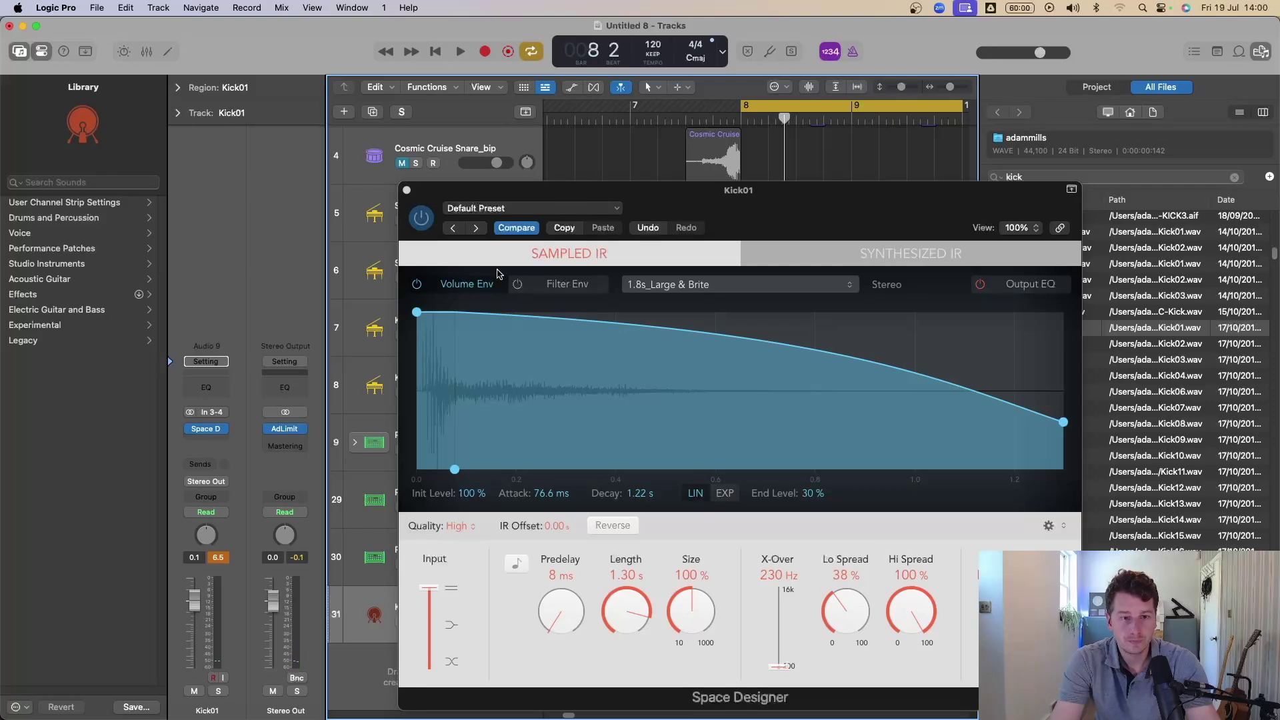
left_click(406, 190)
key("space")
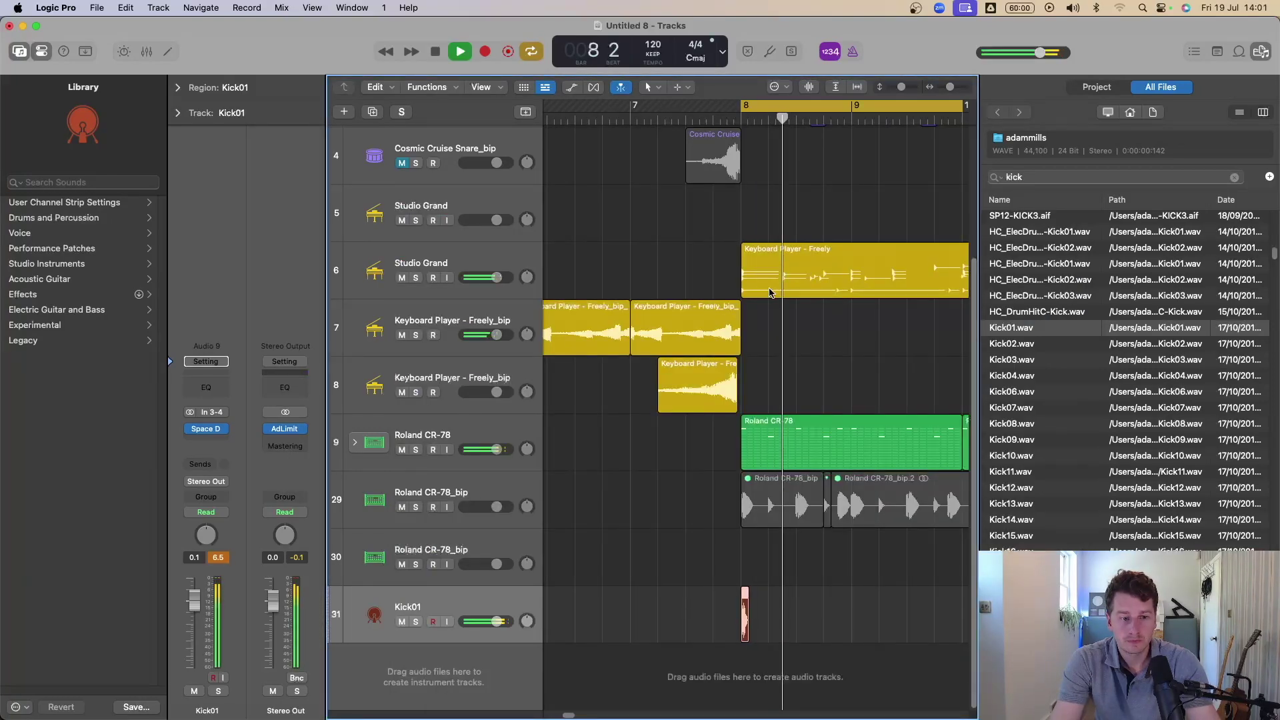
left_click(776, 636)
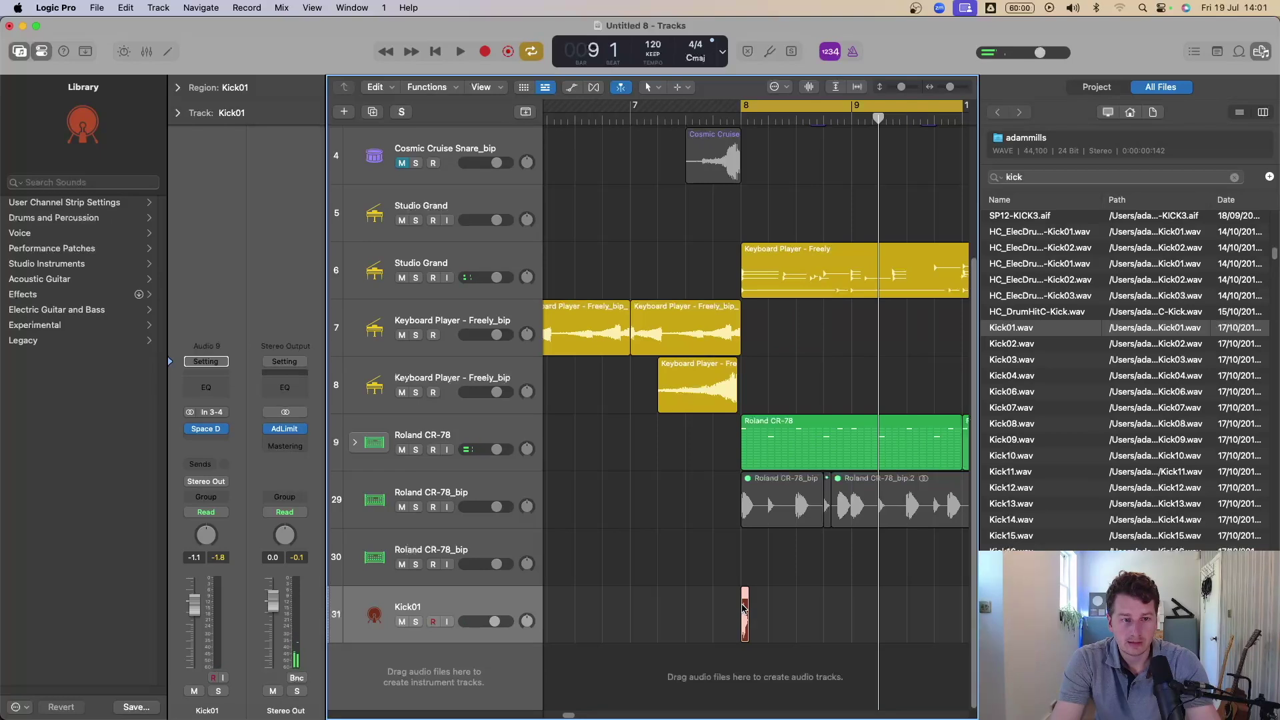
- Reverse the impulse response in the Kick01 track's Space Designer and play the result
left_click(208, 430)
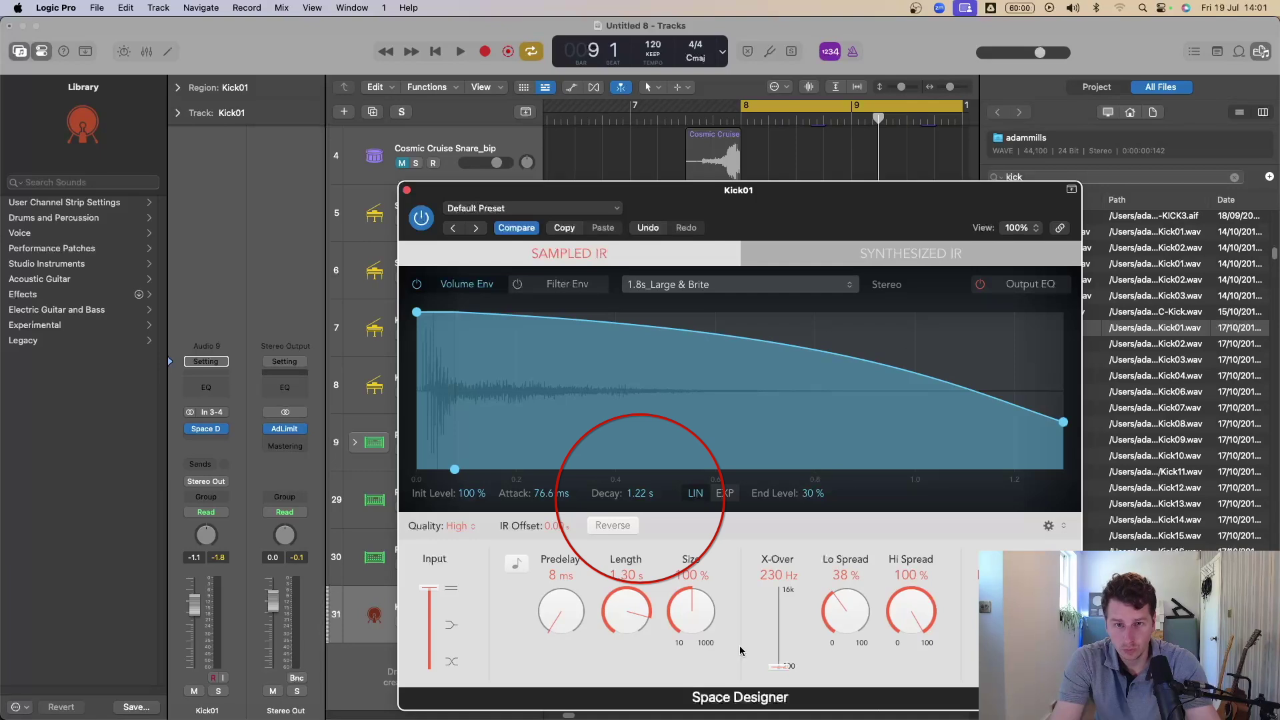
left_click(625, 534)
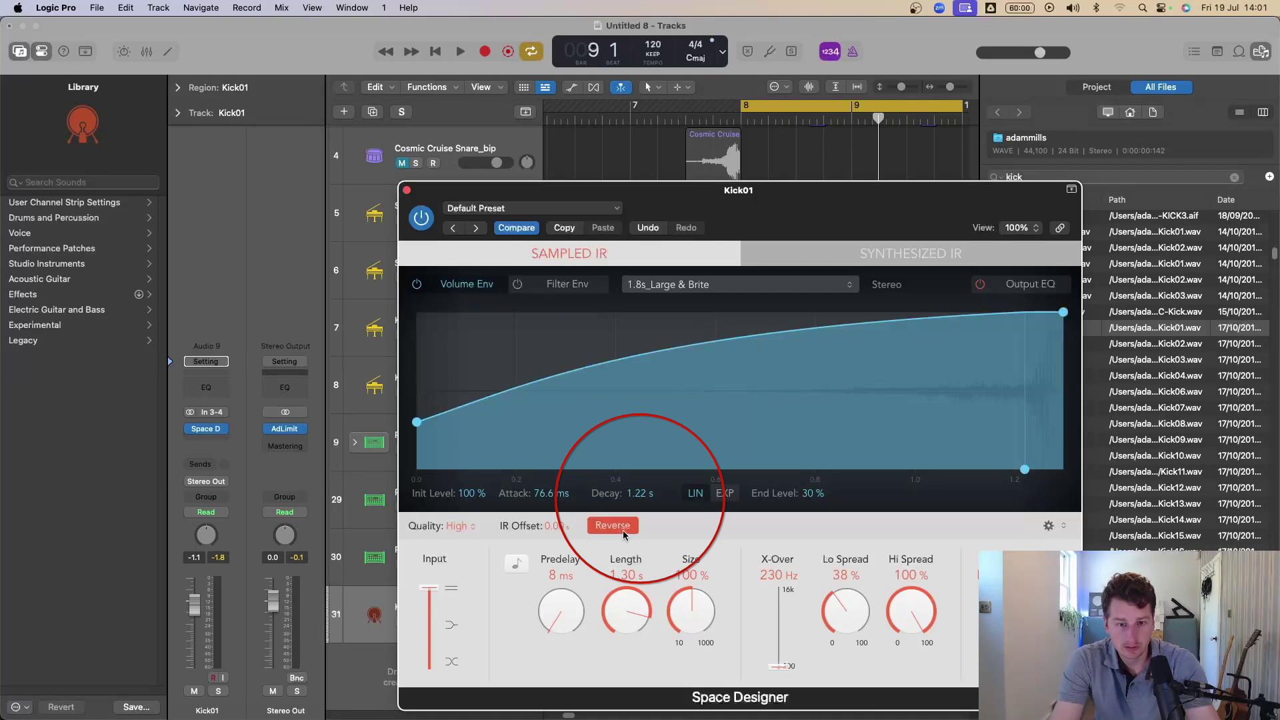
left_click(407, 192)
key("space")
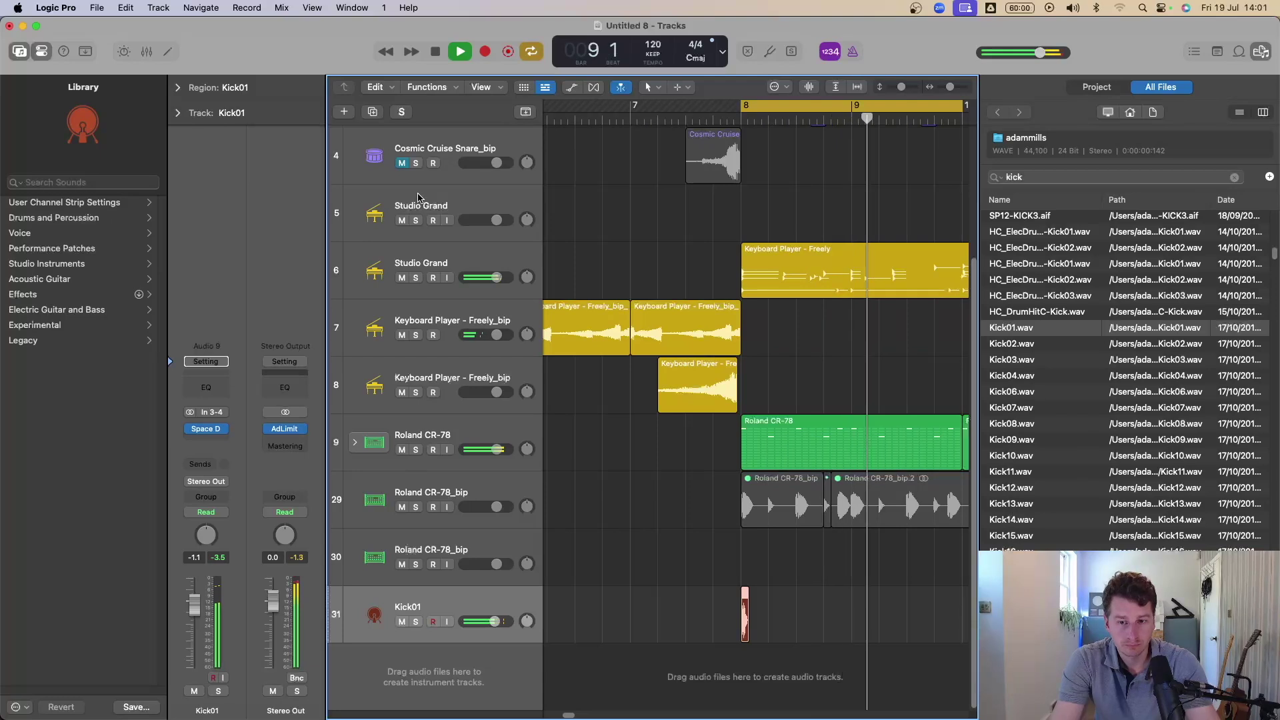
key("space")
key("space")
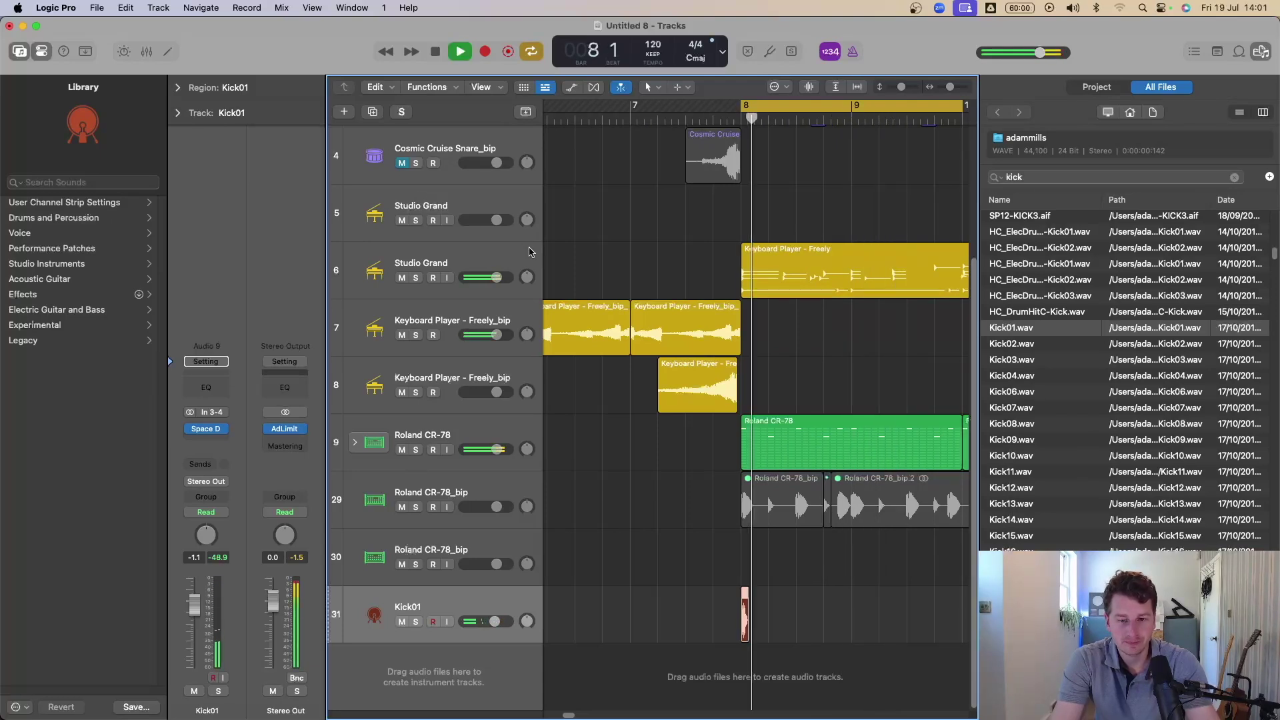
key("space")
- Bounce the Kick01 region in place and move the bounced region earlier so its swell leads into bar 8
right_click(746, 610)
left_click(787, 420)
key("Return")
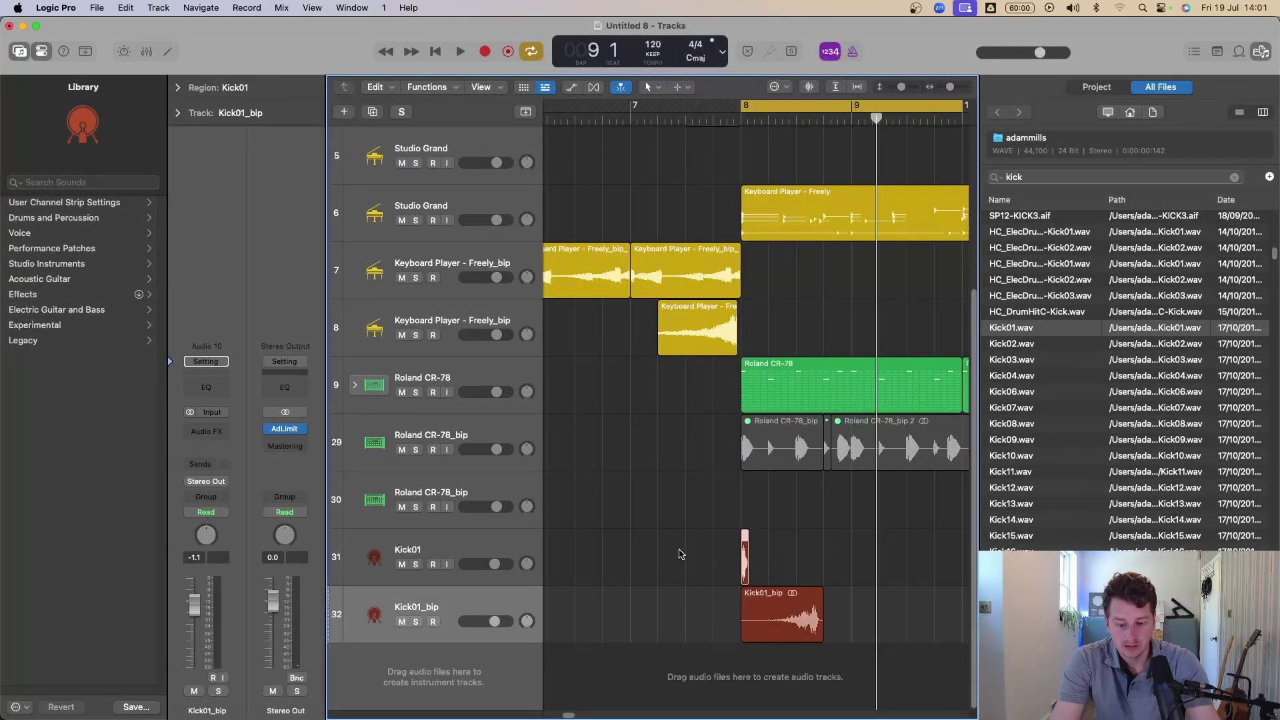
left_click_drag(780, 615, 712, 618)
- Cut the tail off the bounced kick region at its loudest point and align the new end with bar 8
mouse_move(629, 570)
left_mouse_down()
mouse_move(749, 644)
mouse_move(790, 644)
left_mouse_up()
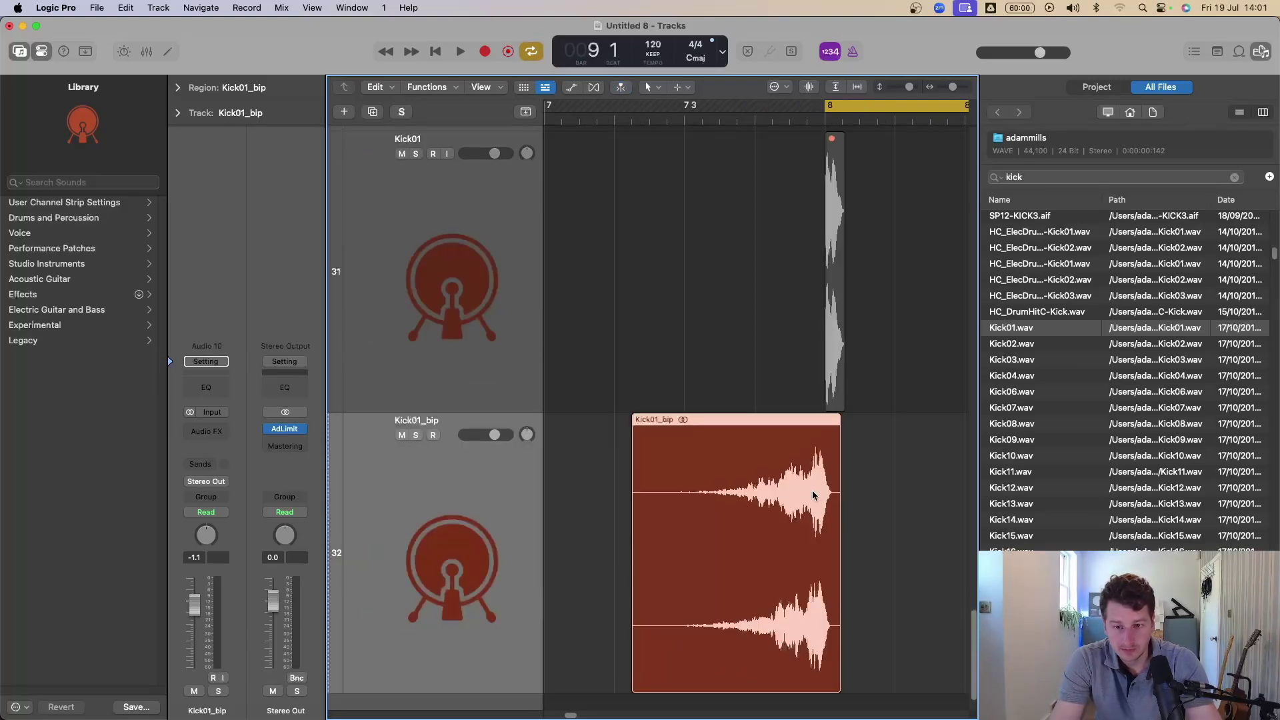
left_click(814, 469)
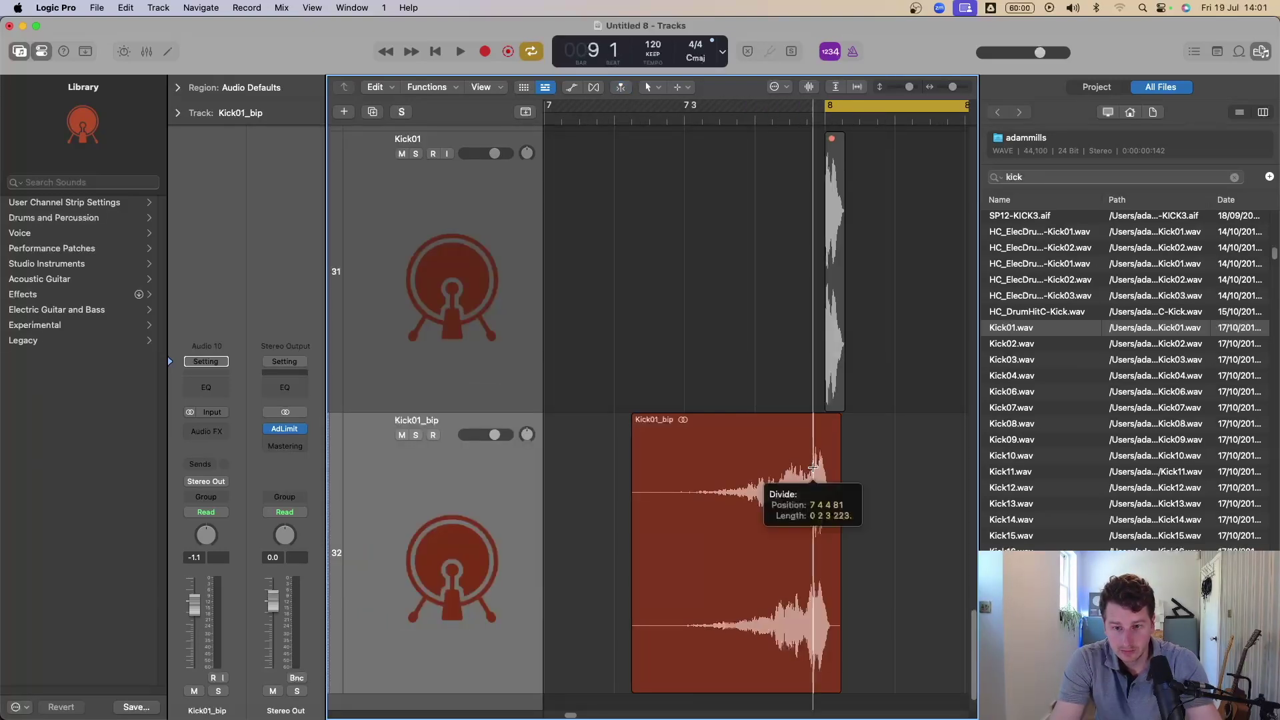
key("Delete")
left_click_drag(783, 557, 793, 559)
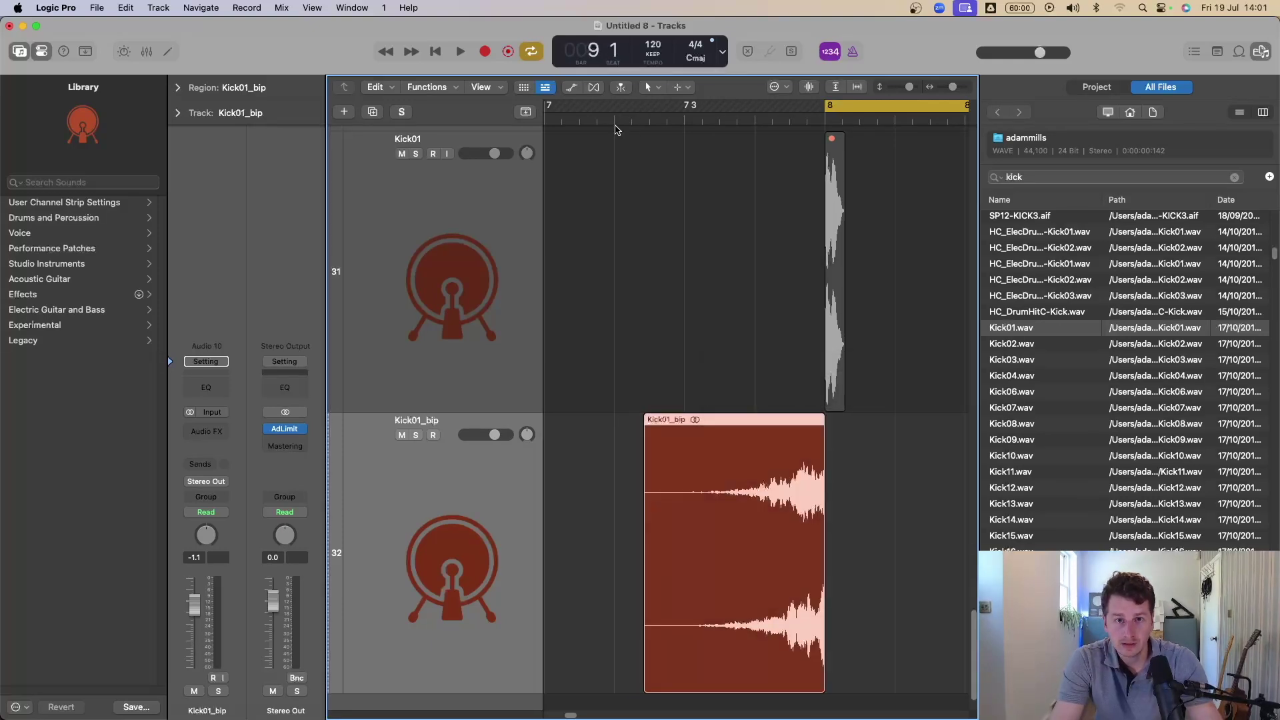
- Solo the Kick01_bip track and play the trimmed reverse reverb leading up to bar 8, turning cycling off during playback
key("z")
left_click_drag(566, 107, 790, 110)
left_click(416, 154)
key("space")
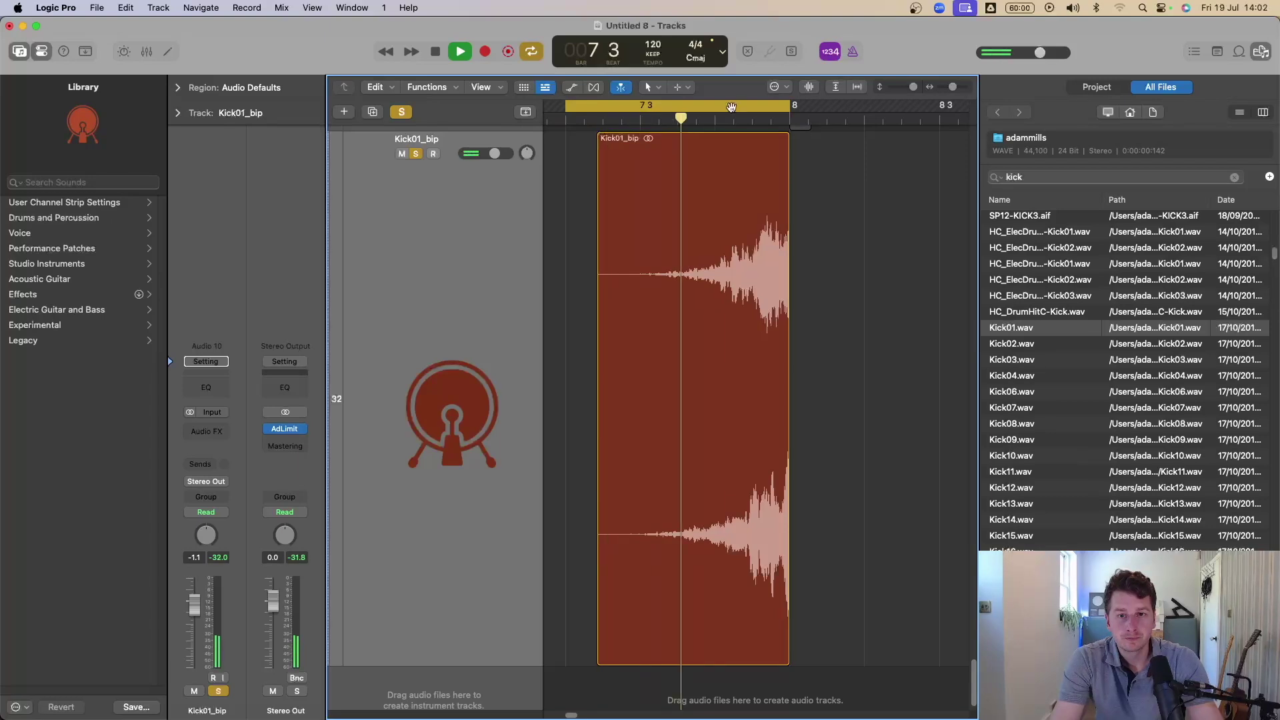
key("c")
- Stop playback and add short fades to both ends of the Kick01_bip region
key("super+a")
key("space")
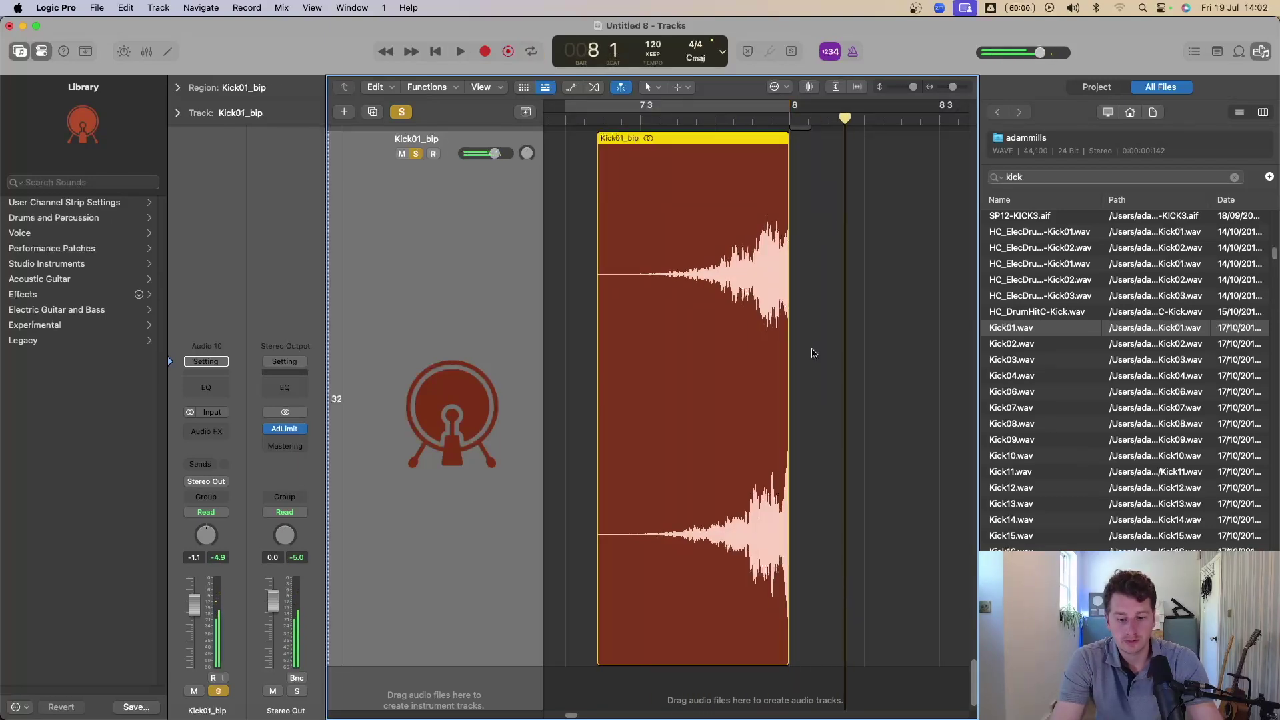
key("t")
left_click(858, 478)
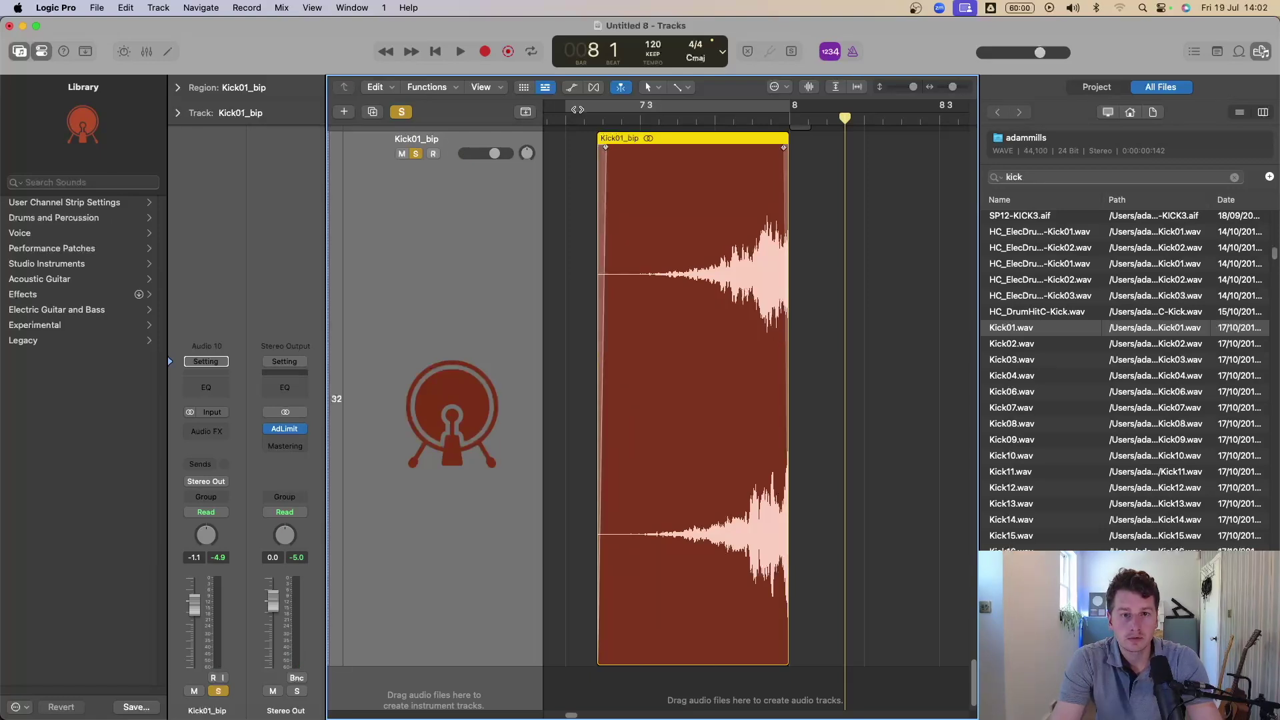
- Play the faded kick swell leading into bar 8, both soloed and together with the whole arrangement
left_click(566, 119)
key("space")
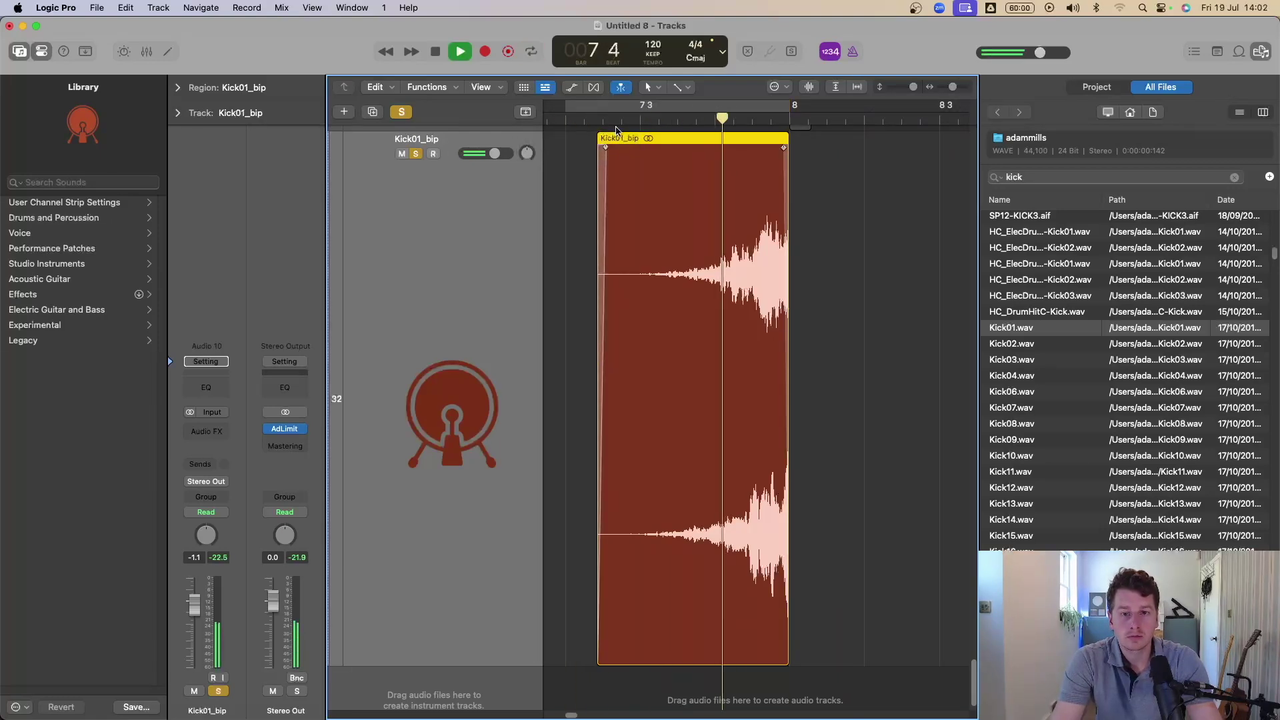
key("space")
left_click(794, 314, "ctrl+alt")
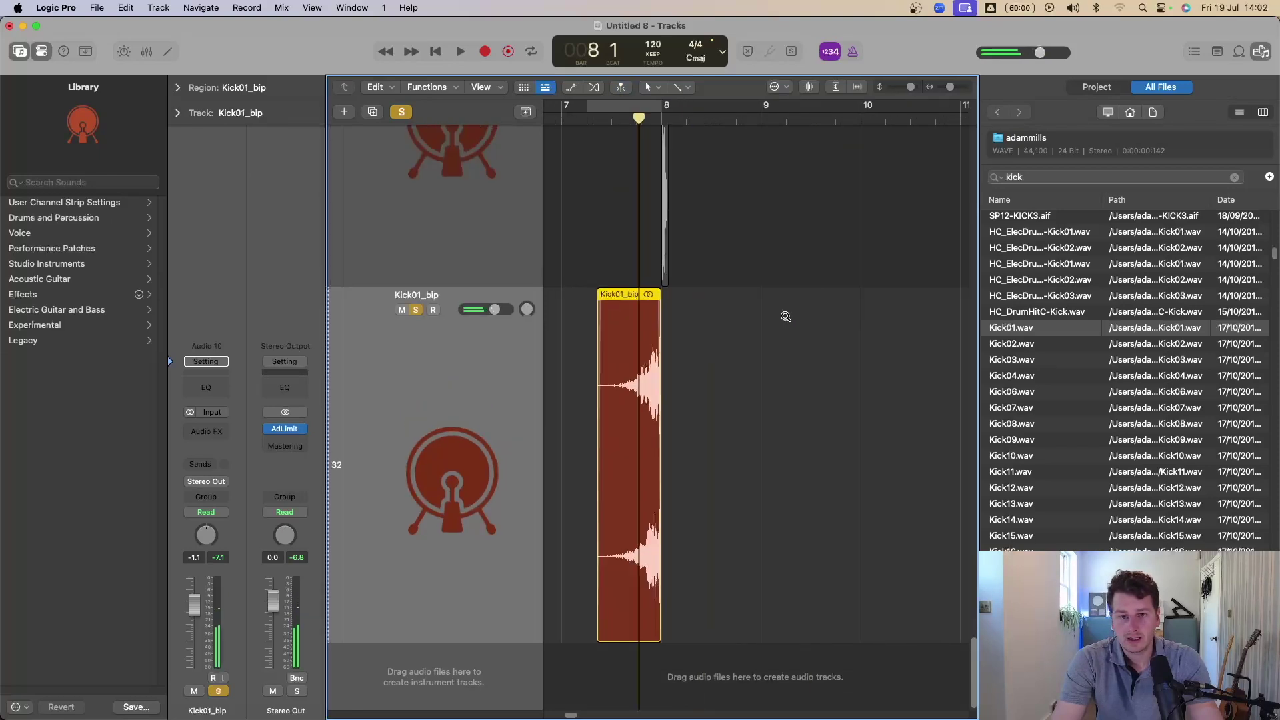
key("space")
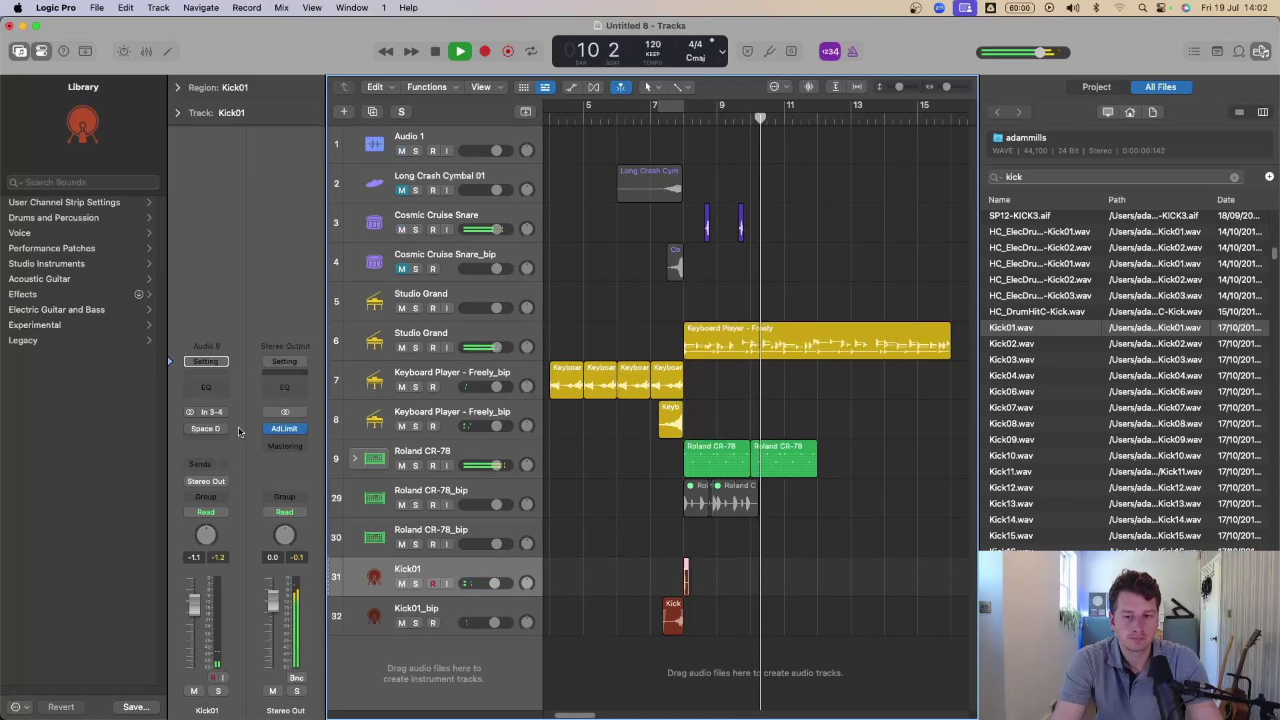
key("space")
key("super+Up")
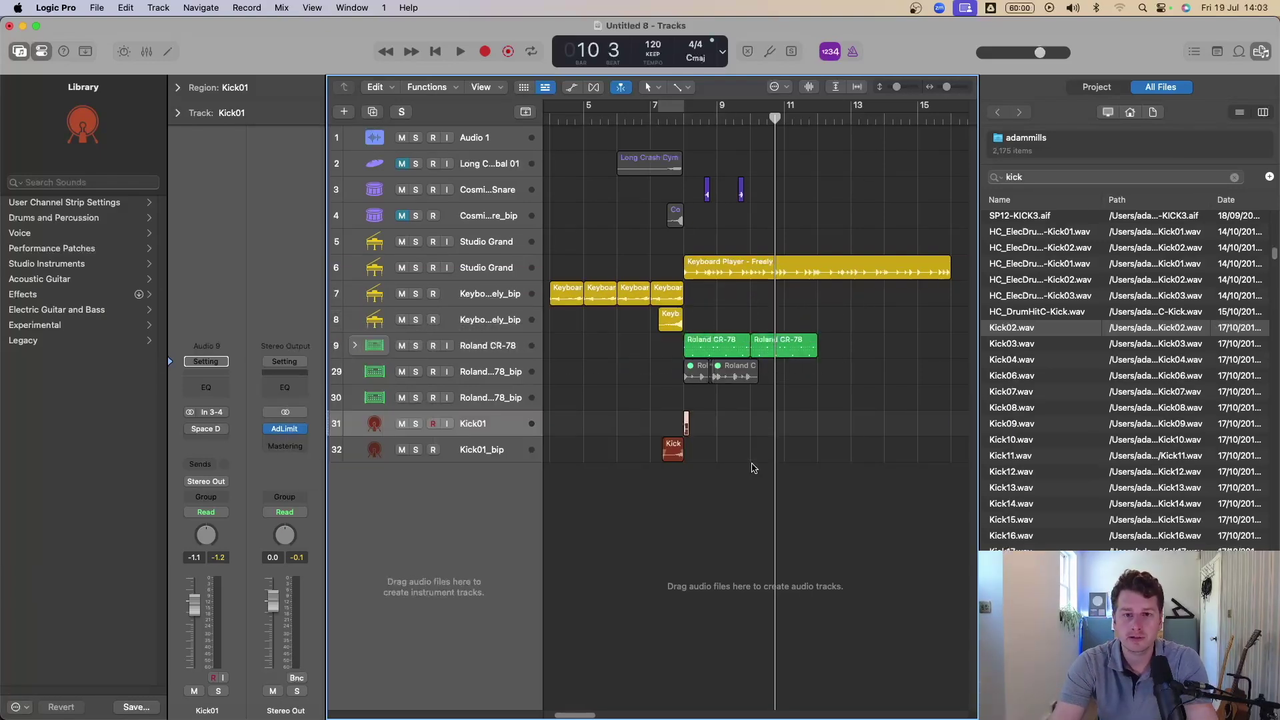
- Search the home folder for "total" and open the Driven folder of the free Total Telecaster samples
left_click(1130, 112)
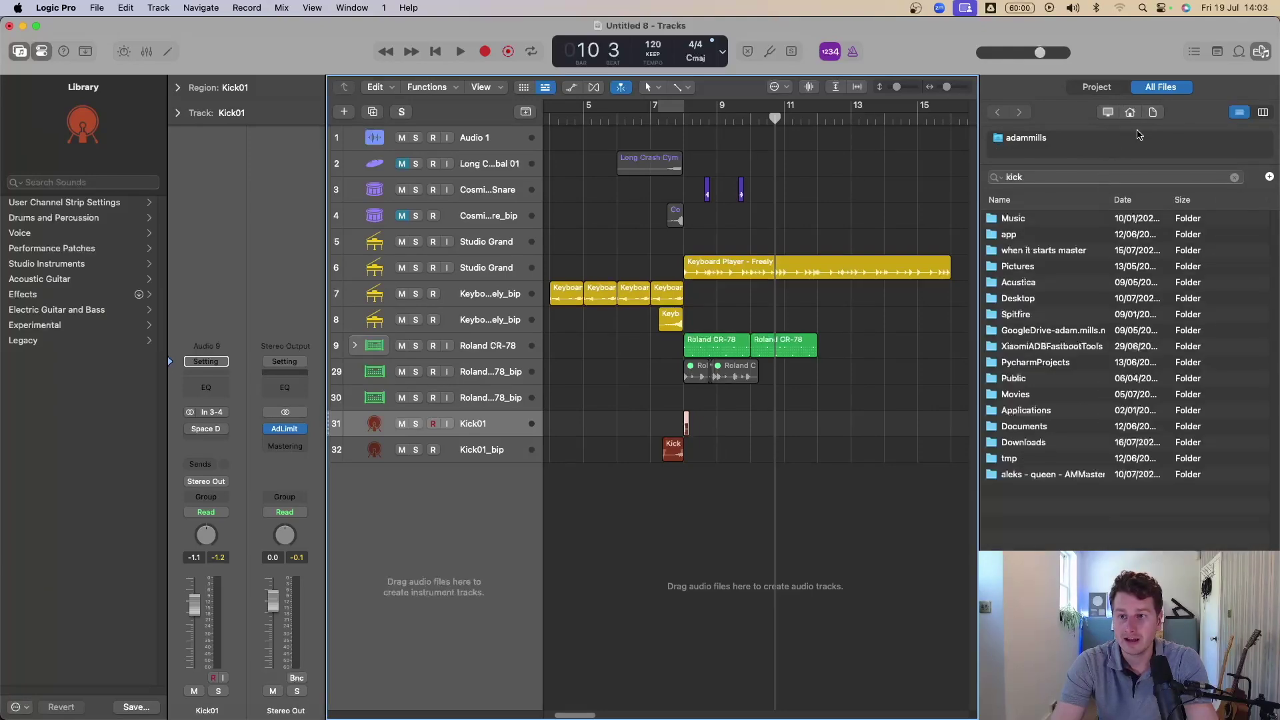
left_click(1234, 178)
type("total")
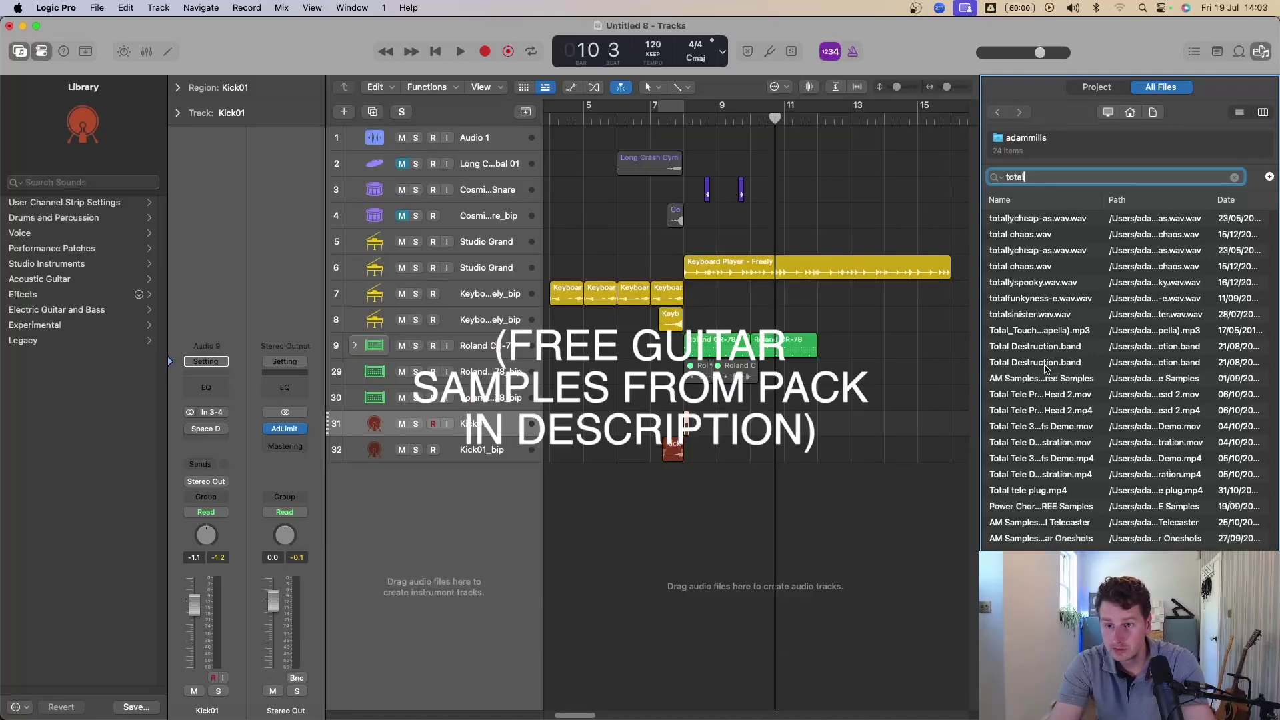
double_click(1045, 378)
double_click(1017, 238)
- Audition several guitar chord samples in the Driven folder, including the A_Min_Open_Sustained sample
left_click(1077, 443)
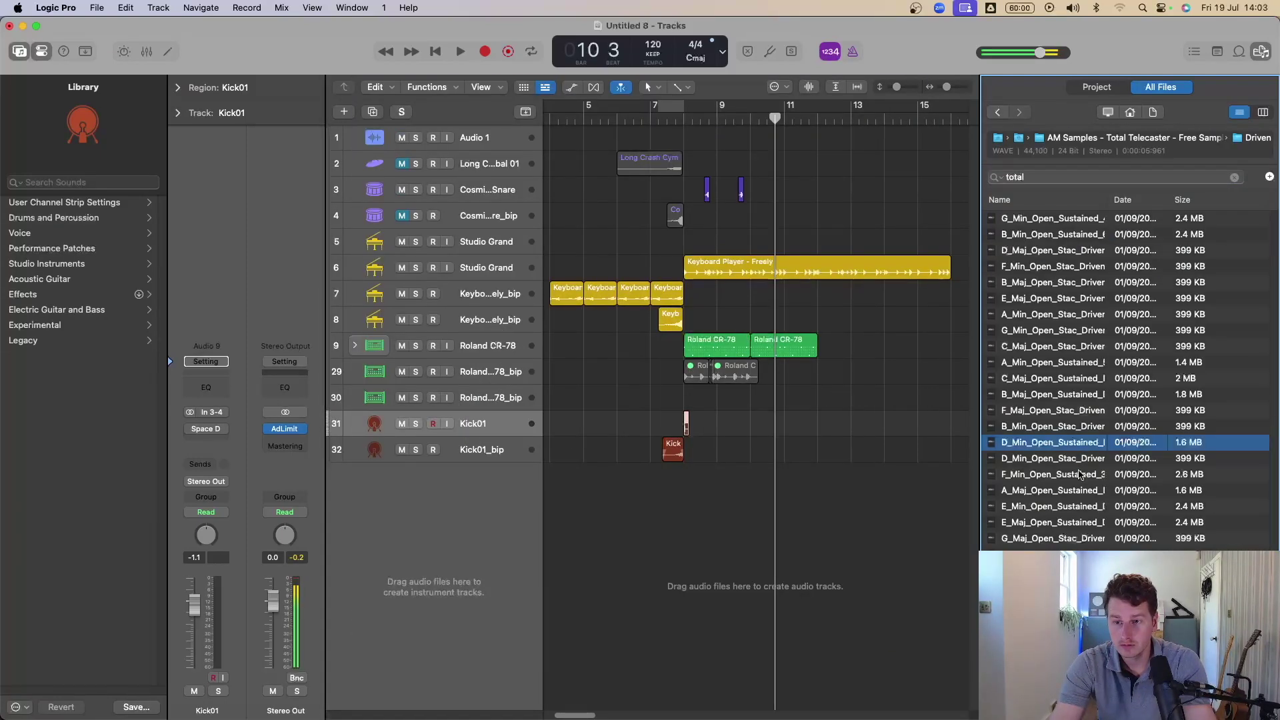
left_click(1080, 474)
left_click(1083, 541)
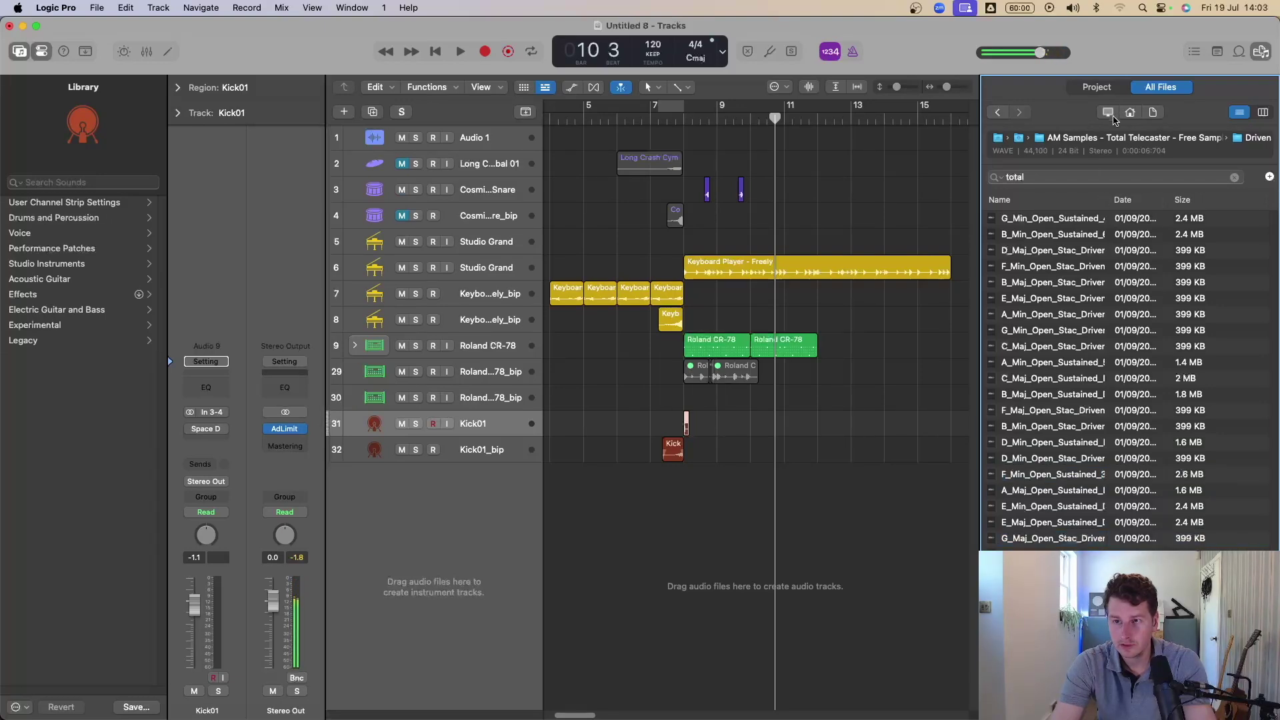
left_click(1010, 114)
double_click(1016, 194)
left_click(1053, 330)
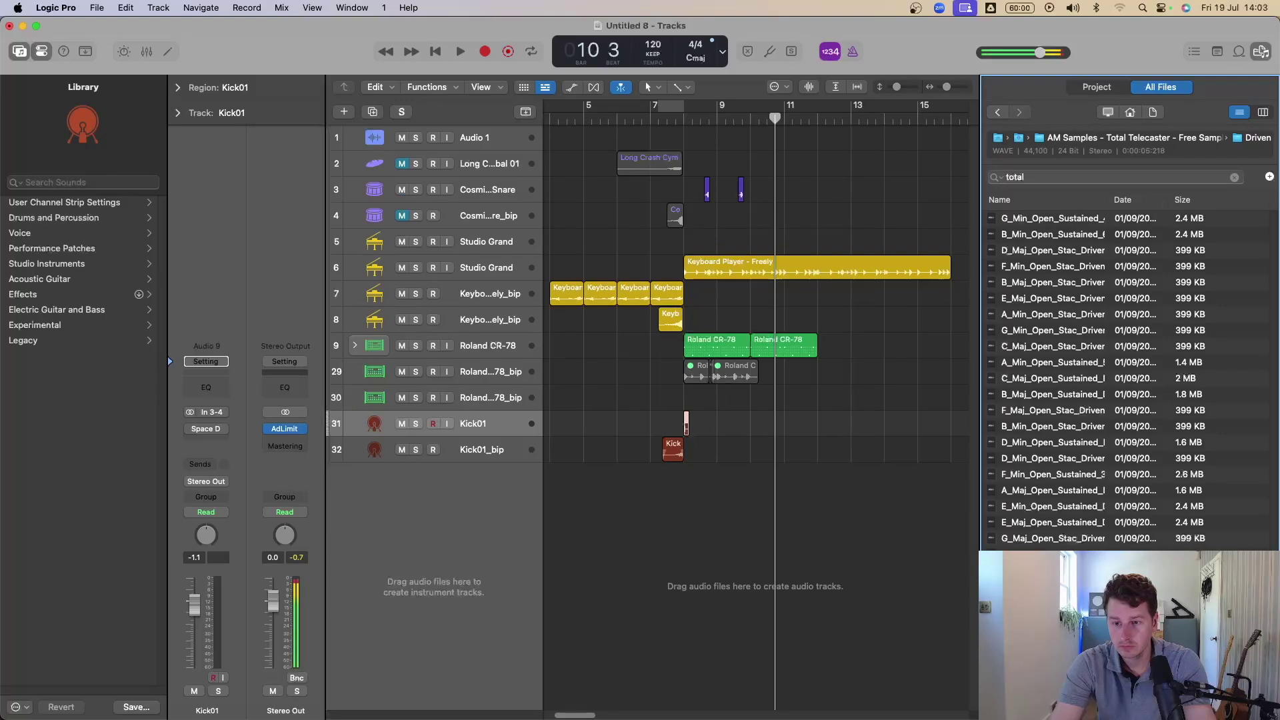
left_click(1075, 540)
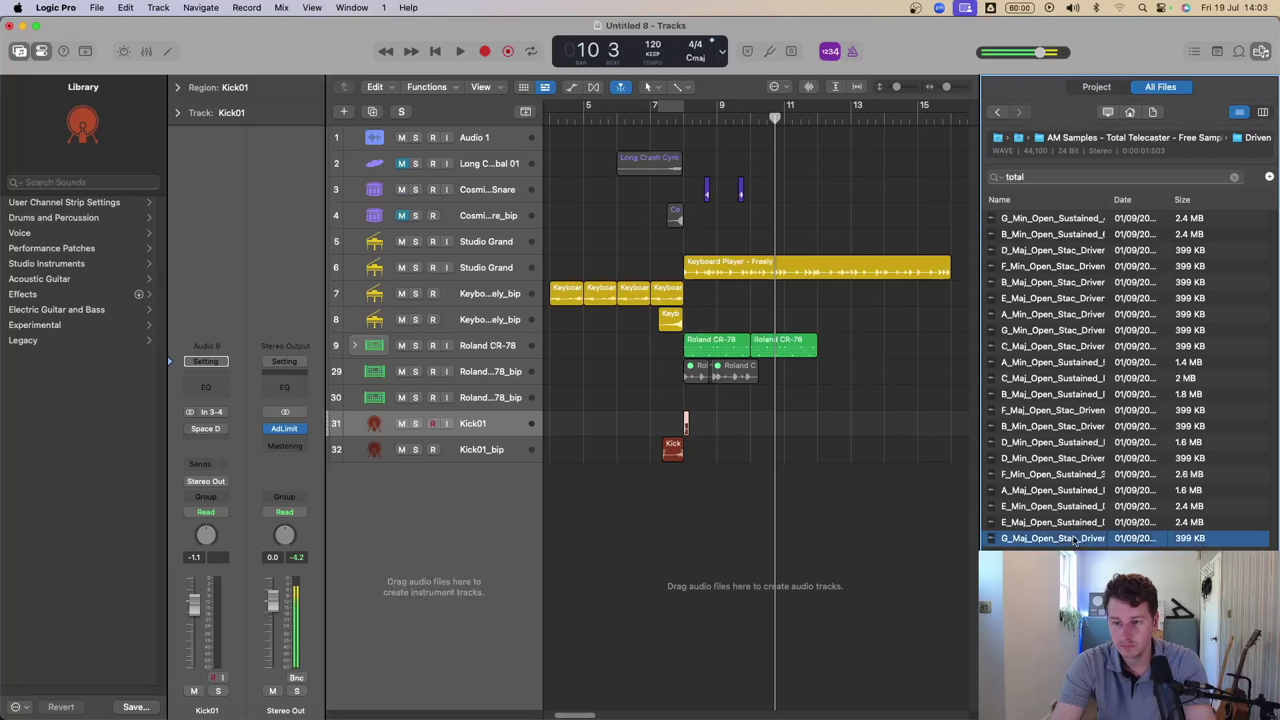
left_click(1080, 428)
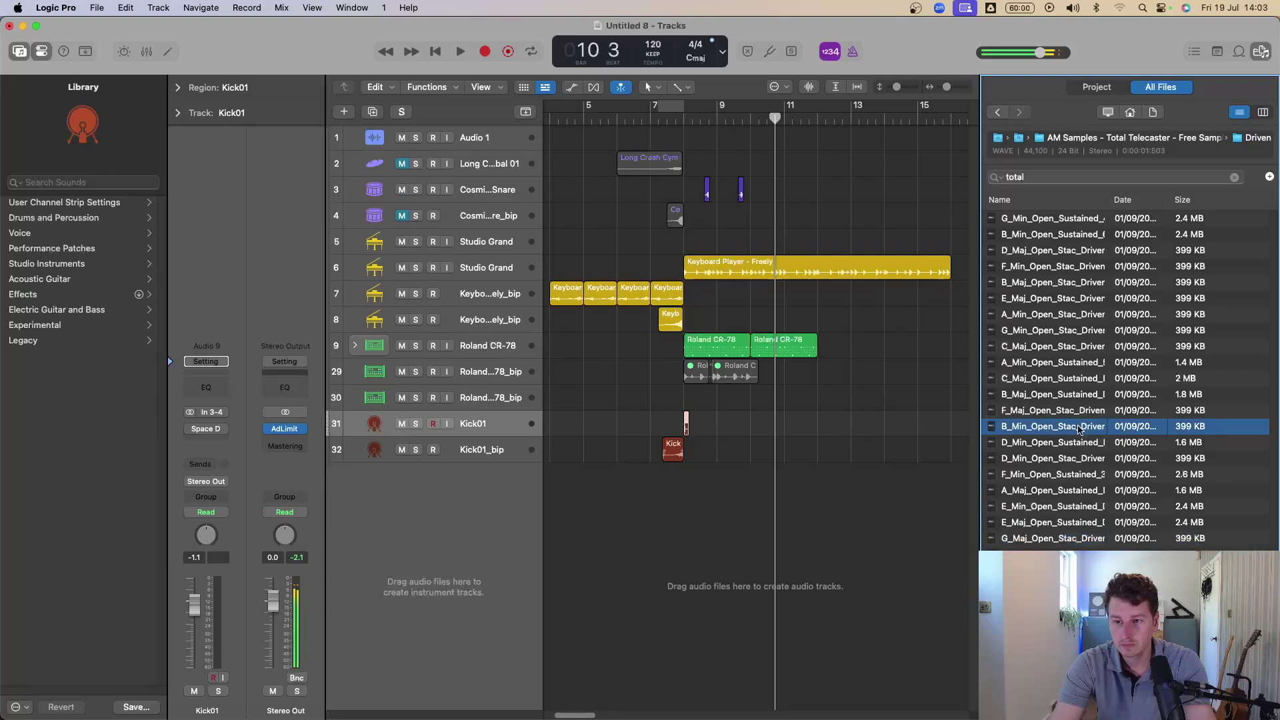
left_click(1058, 364)
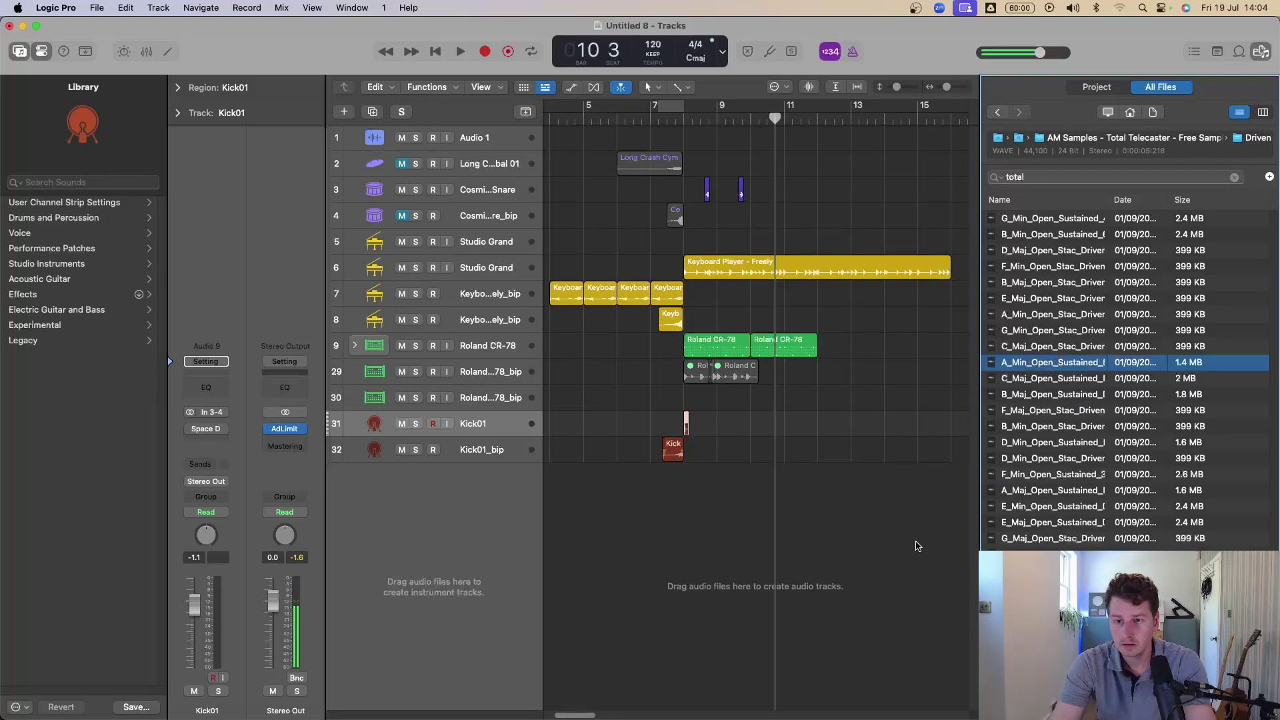
- Place the A_Min_Open_Sustained sample on a new track at bar 8 and play it with bars 8 to 11 cycled
left_click_drag(1057, 366, 686, 540)
left_click_drag(683, 108, 788, 113)
key("space")
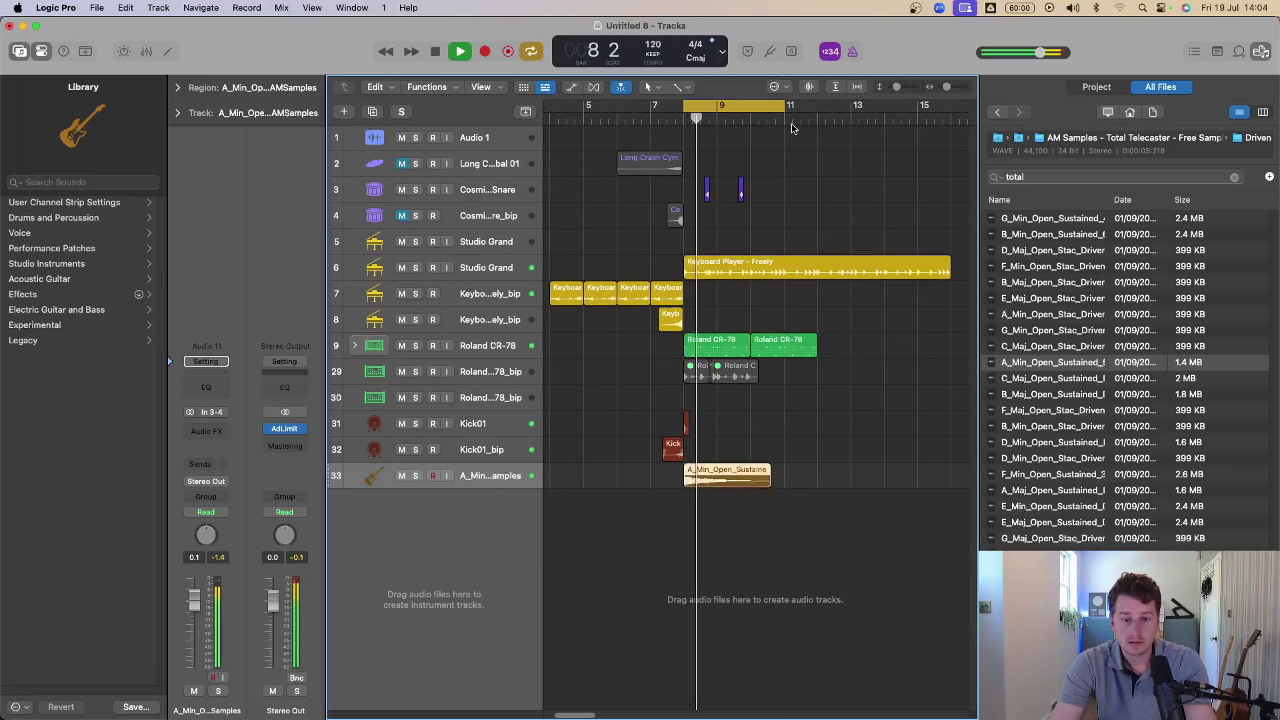
key("space")
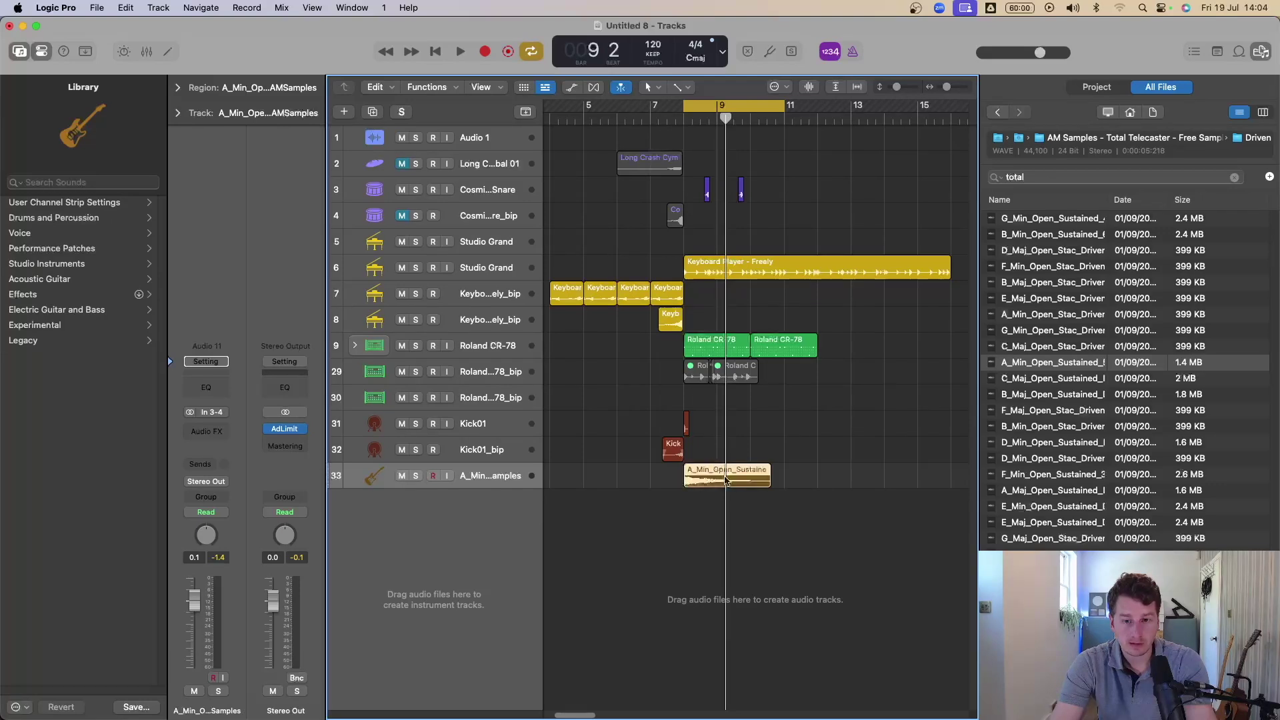
- Reverse the A_Min_Open_Sustained region and move it earlier so that it ends at bar 8
right_click(716, 478)
left_click(702, 474)
left_click(178, 87)
left_click(253, 320)
left_click(627, 505)
left_click_drag(754, 485, 662, 479)
- Play the reversed guitar chord from the end of bar 4 into bar 8 and turn cycling off
left_click(582, 118)
key("space")
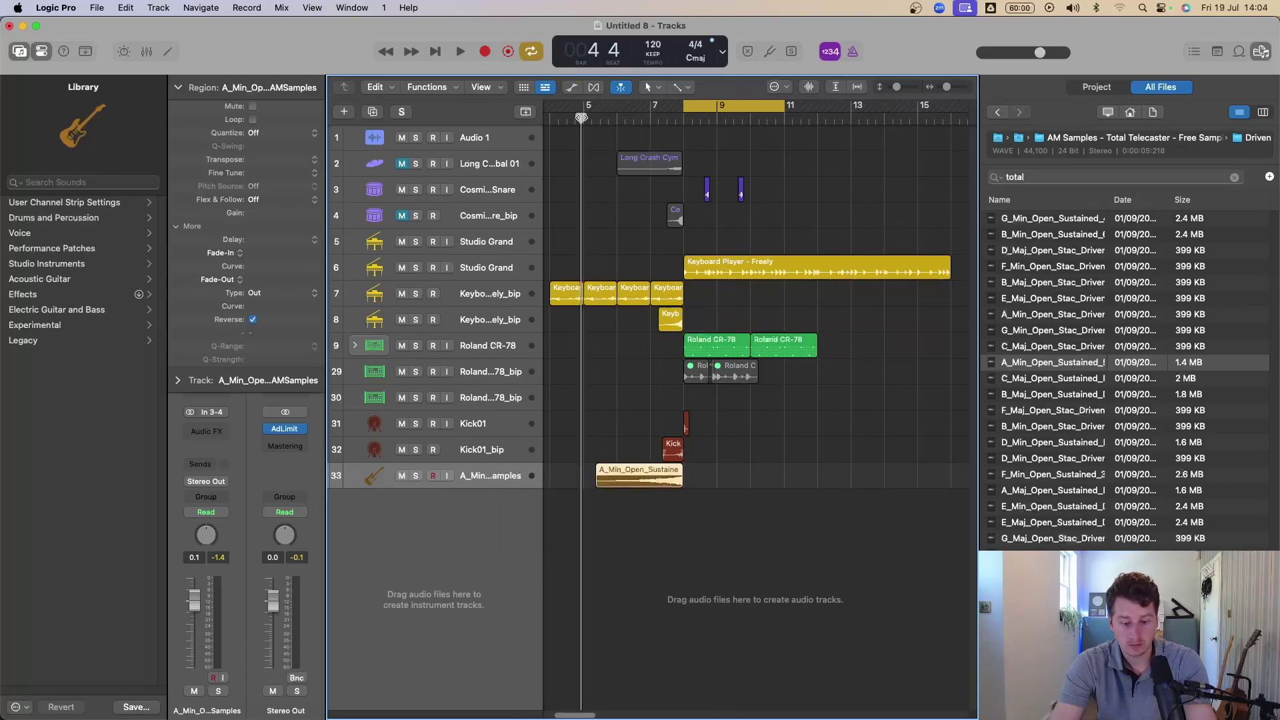
key("c")
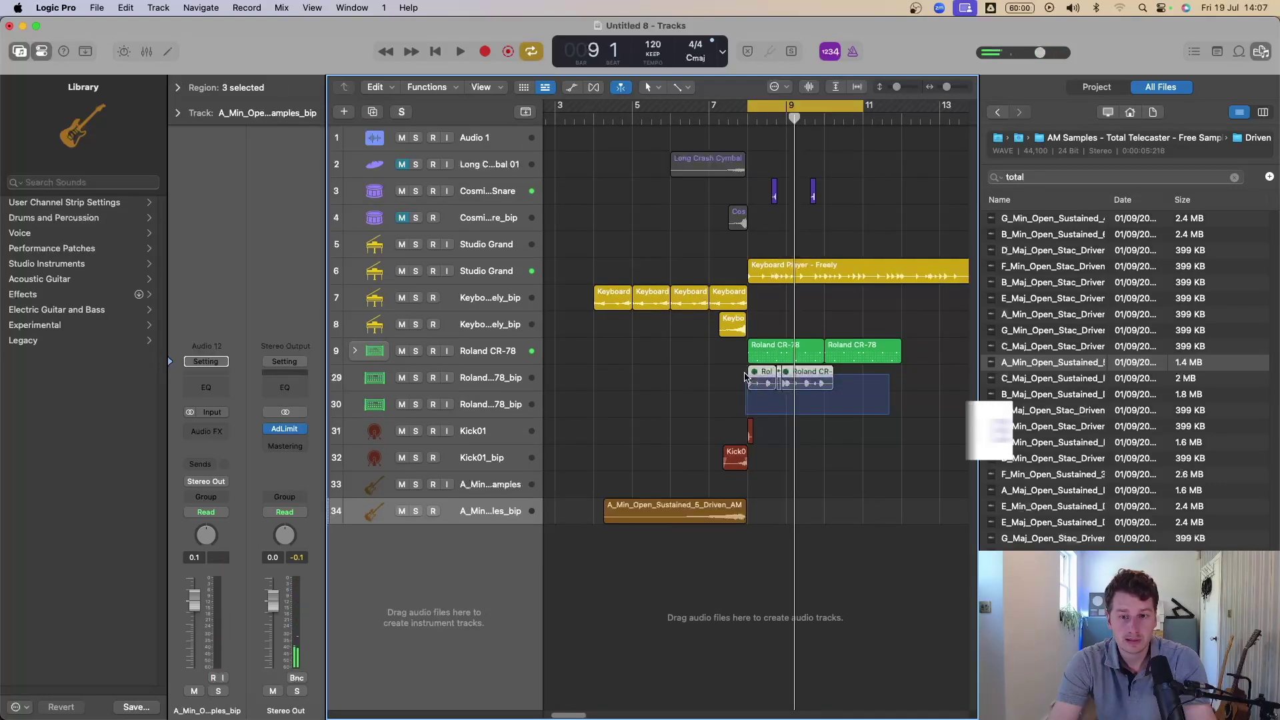
- Play the two bounced Roland CR-78 regions reversed in place of the original region, undo the reversal and turn cycling off
left_click(822, 389, "shift")
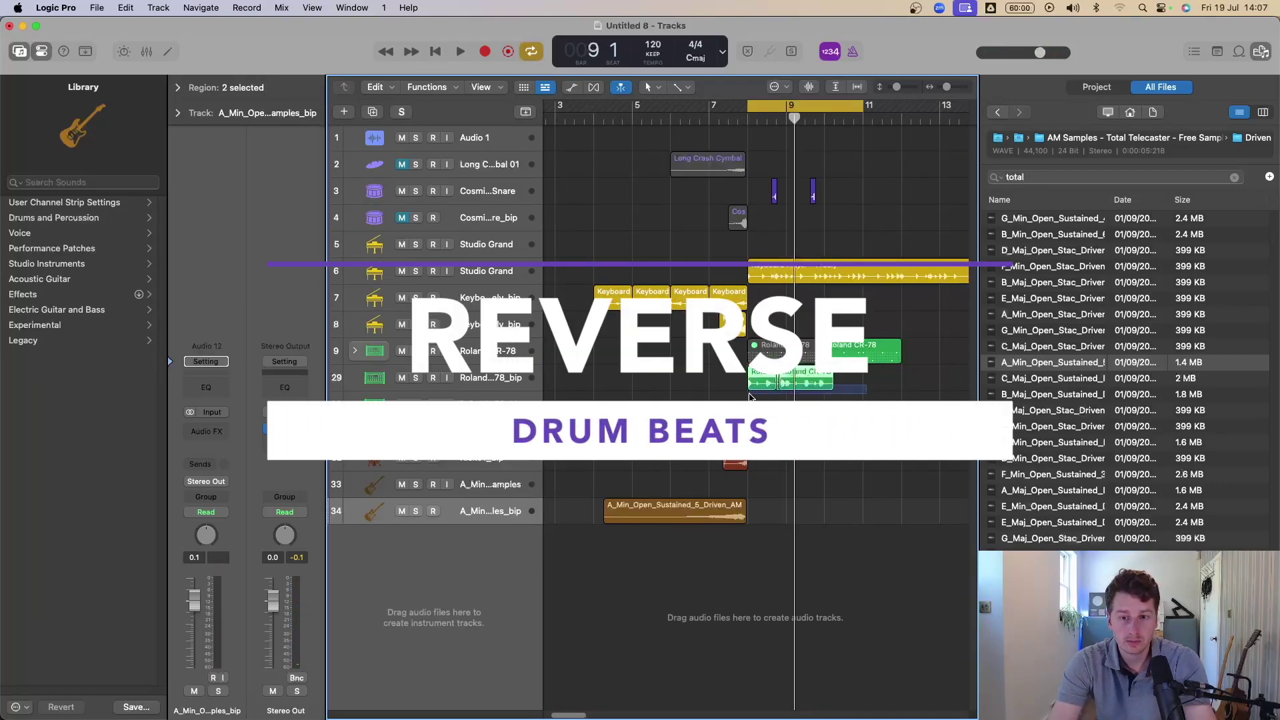
left_click(178, 87)
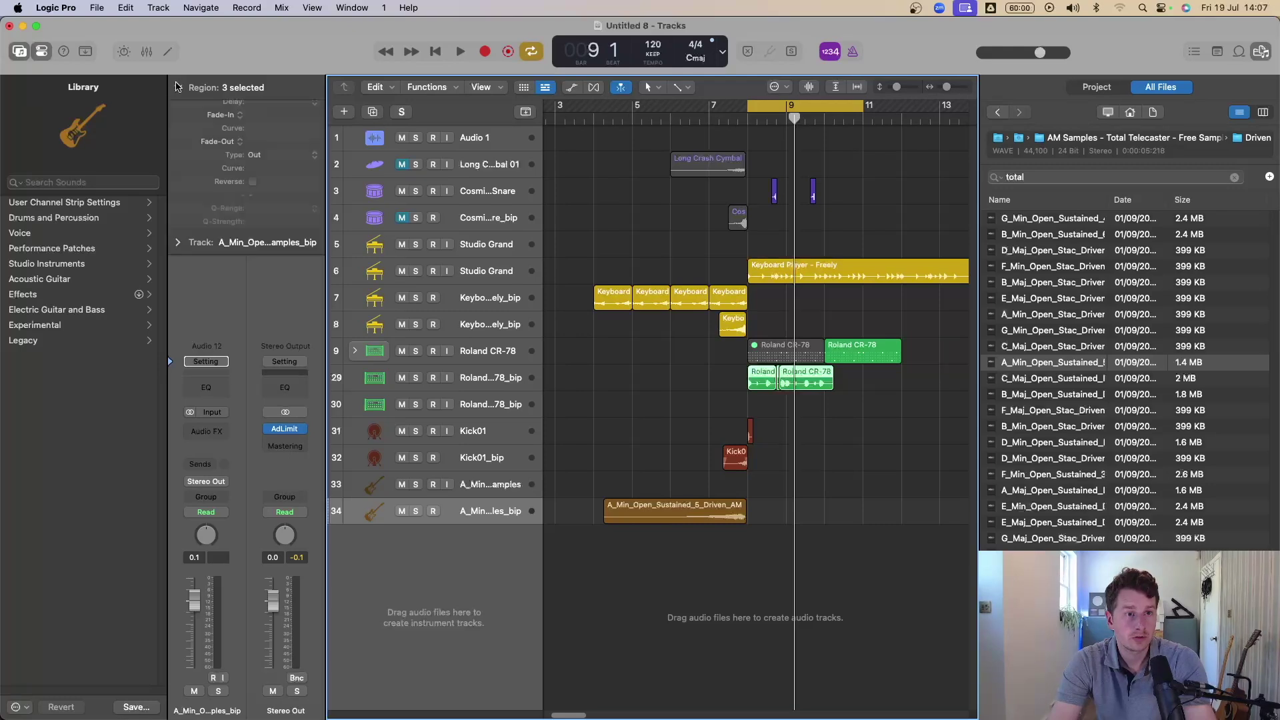
key("space")
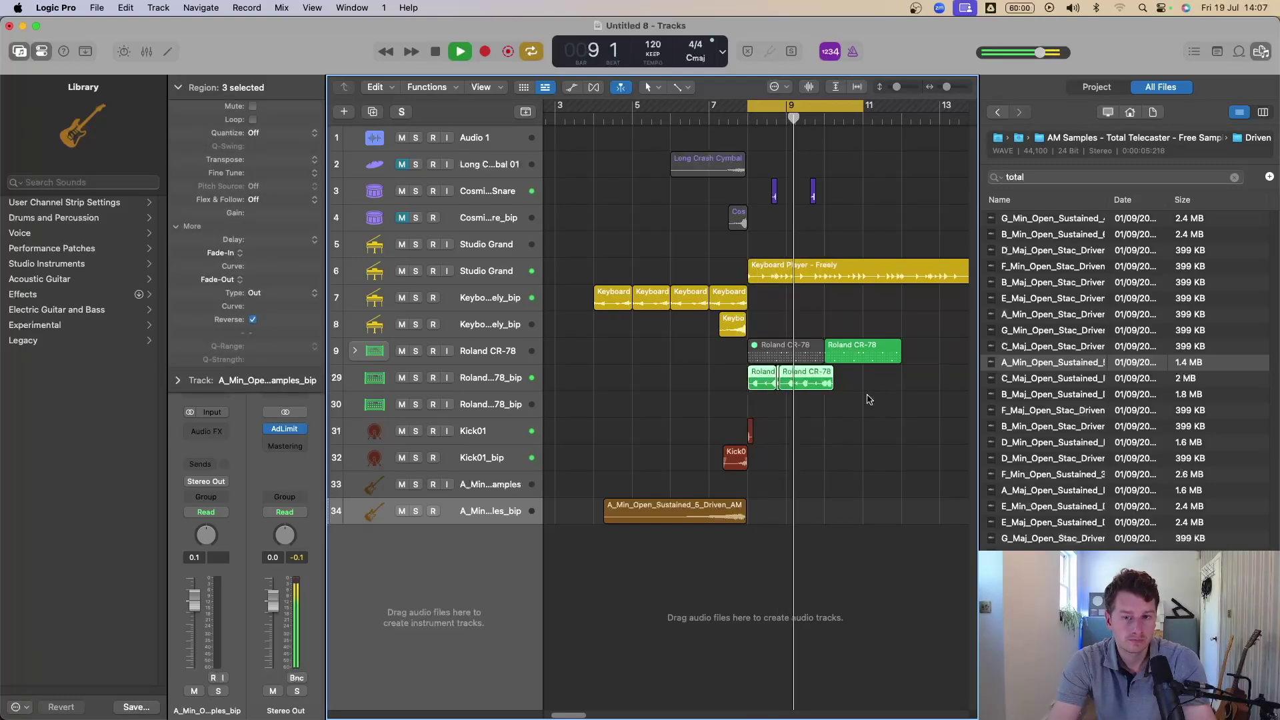
key("space")
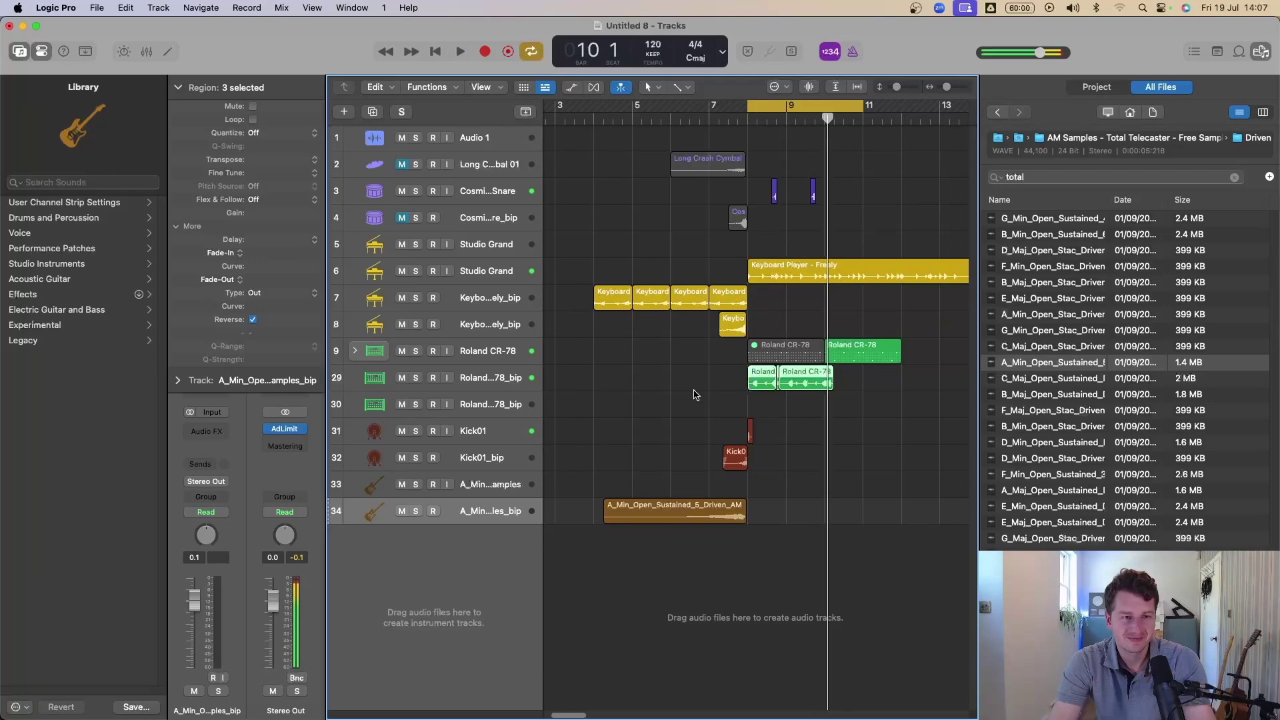
key("c")
key("z")
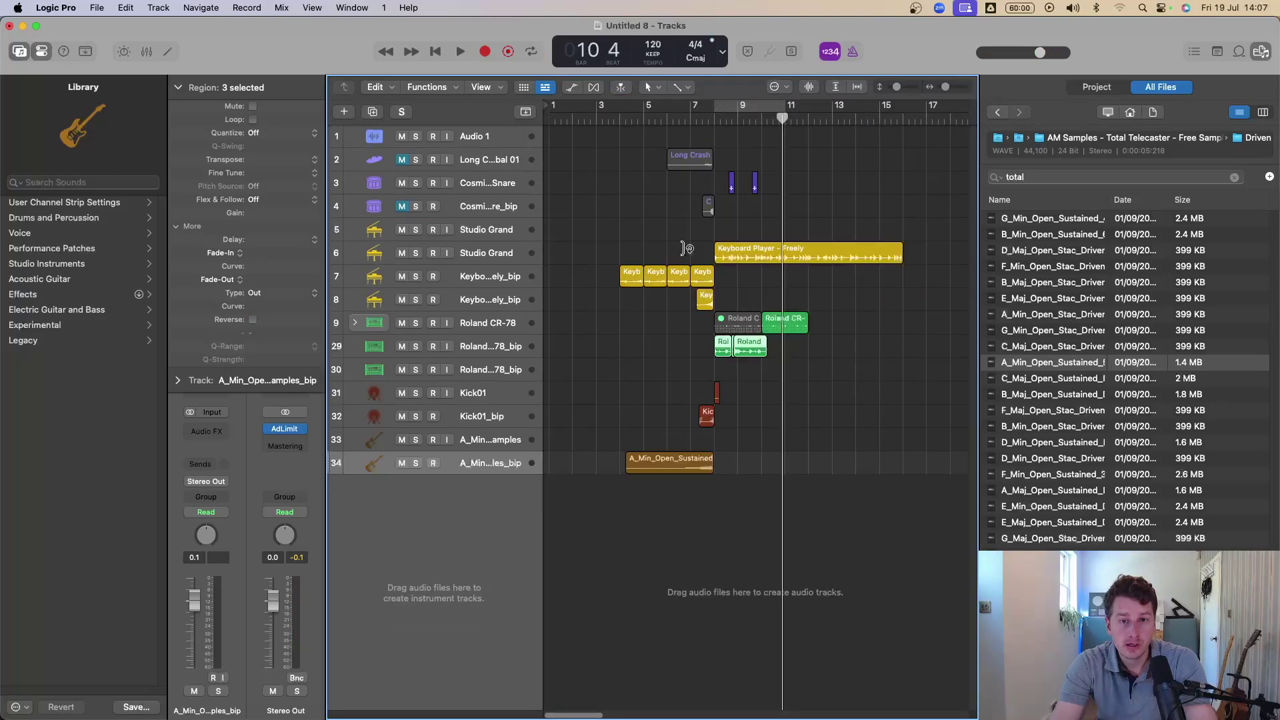
- Create a software instrument track and load the Feedback Rhodes keyboard patch on it
left_click(344, 112)
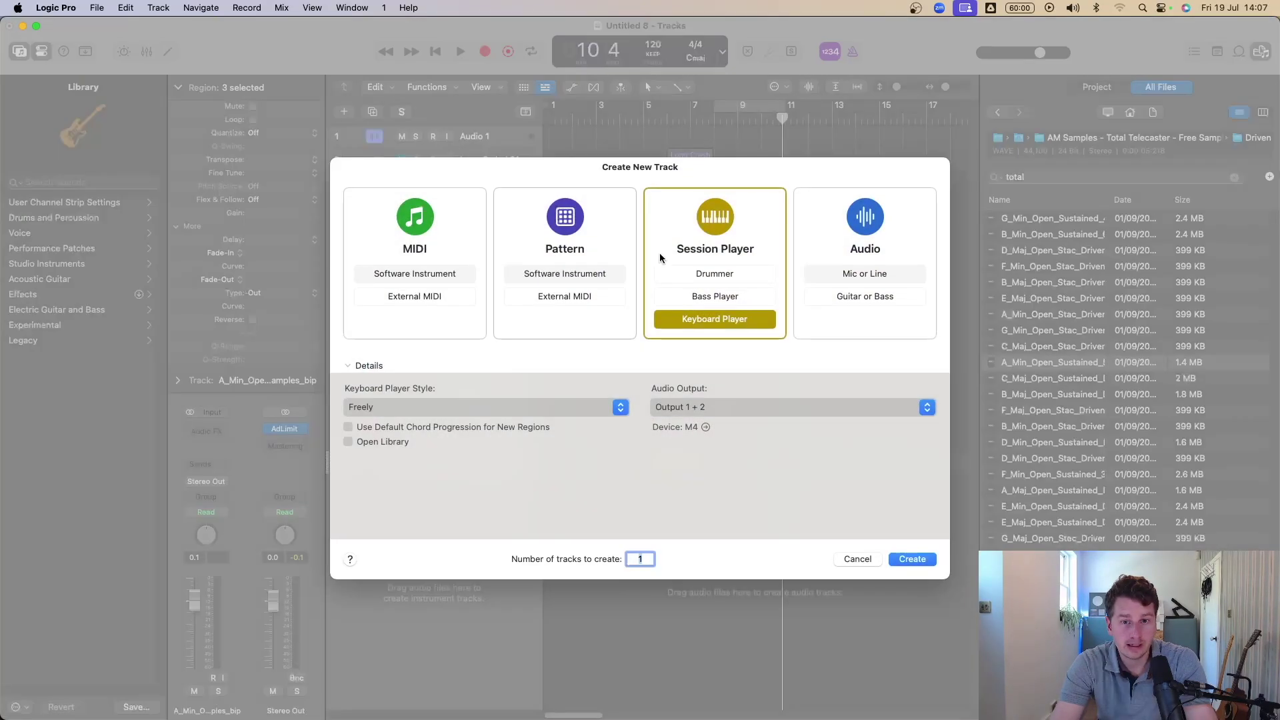
left_click(454, 274)
left_click(911, 559)
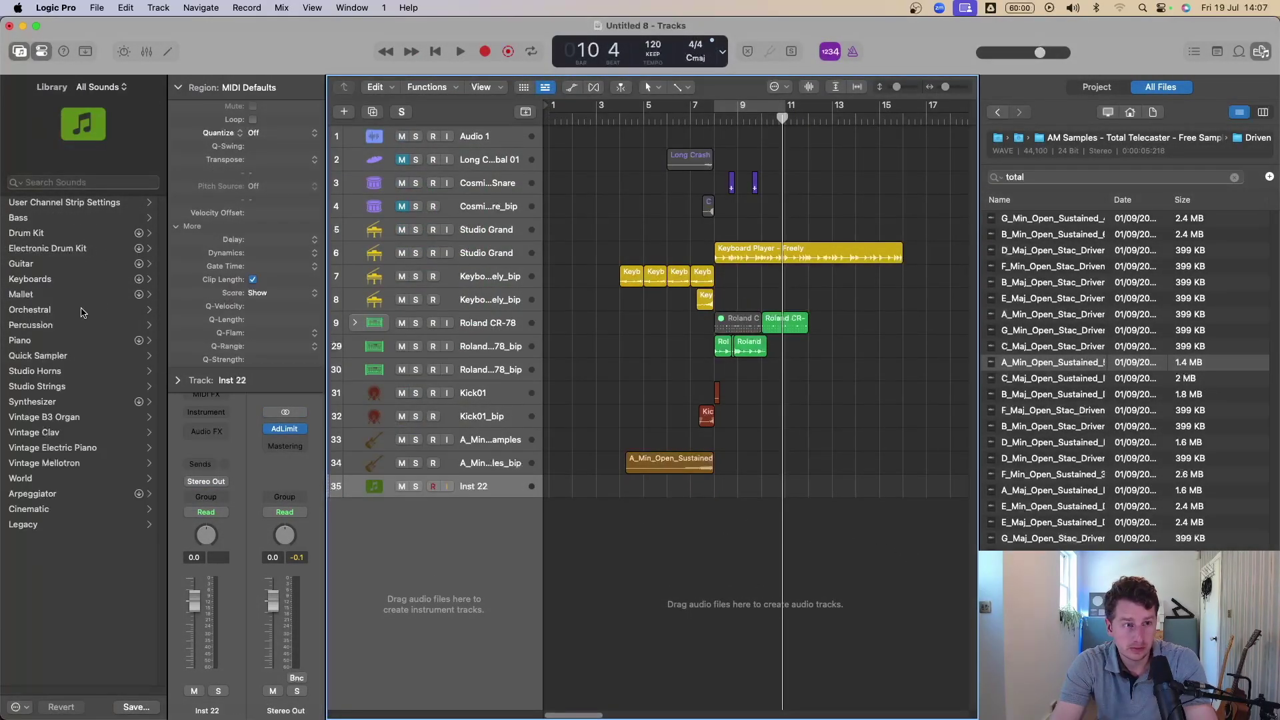
left_click(35, 280)
left_click(45, 540)
- Solo the Feedback Rhodes track and record a chord part from bar 1 to about bar 7
left_click(416, 486)
key("r")
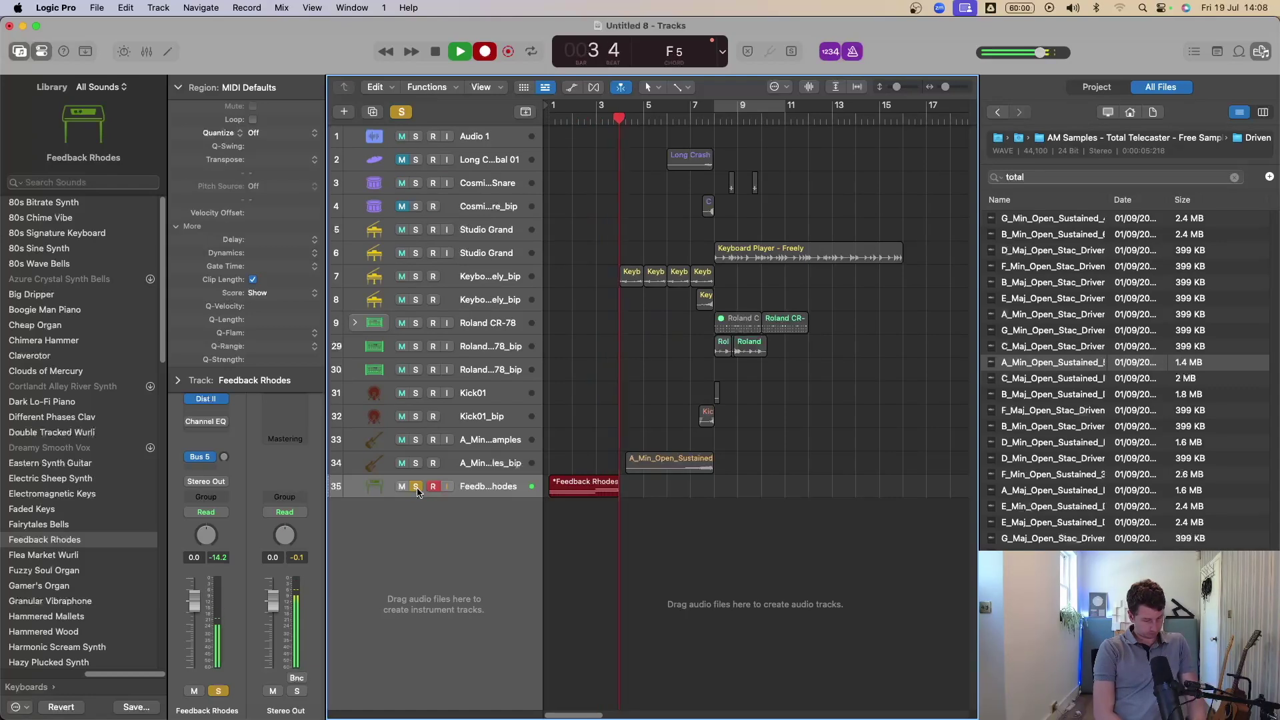
key("space")
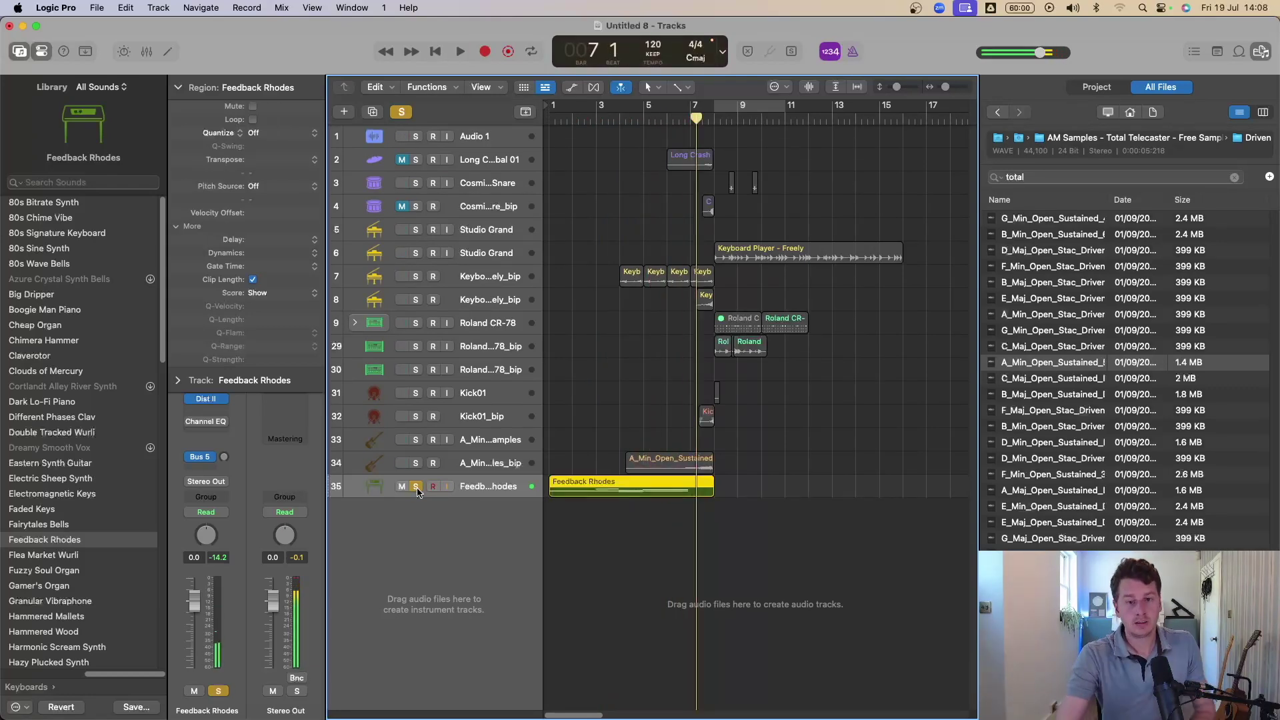
- Rearrange the recorded Feedback Rhodes notes in the Piano Roll so the chords run in reverse order
double_click(557, 483)
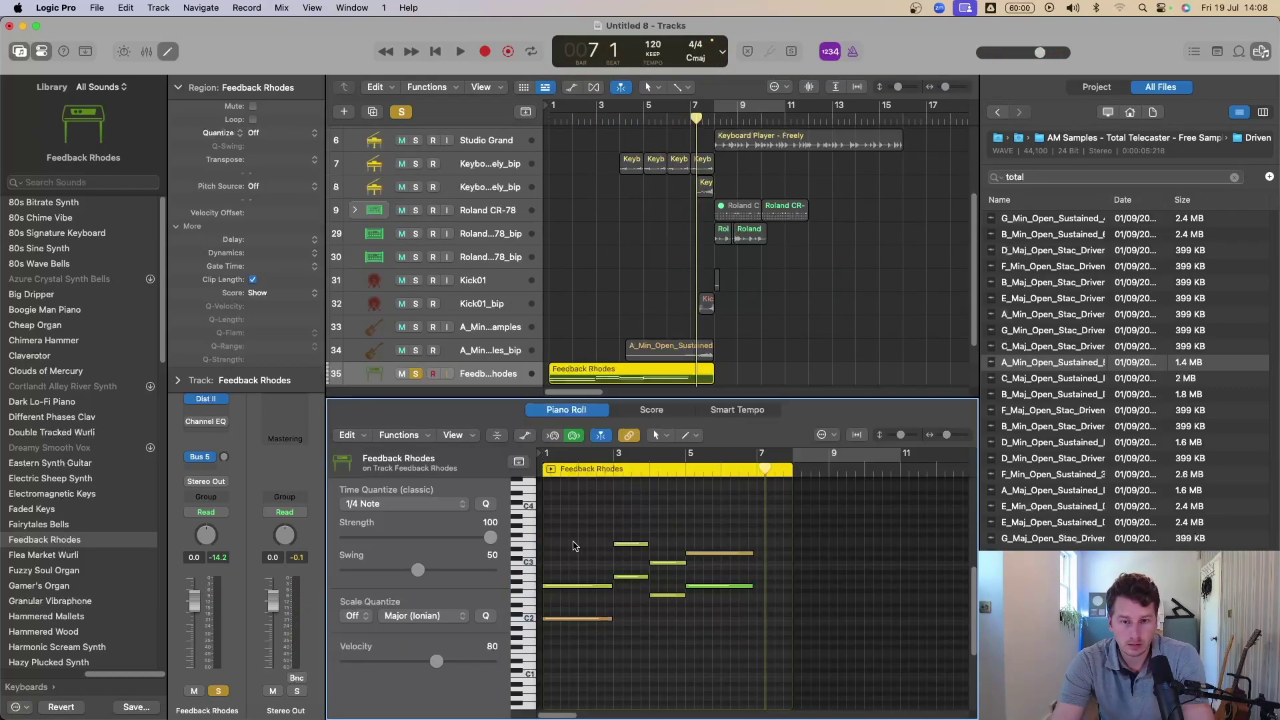
scroll(783, 343, "down", 2)
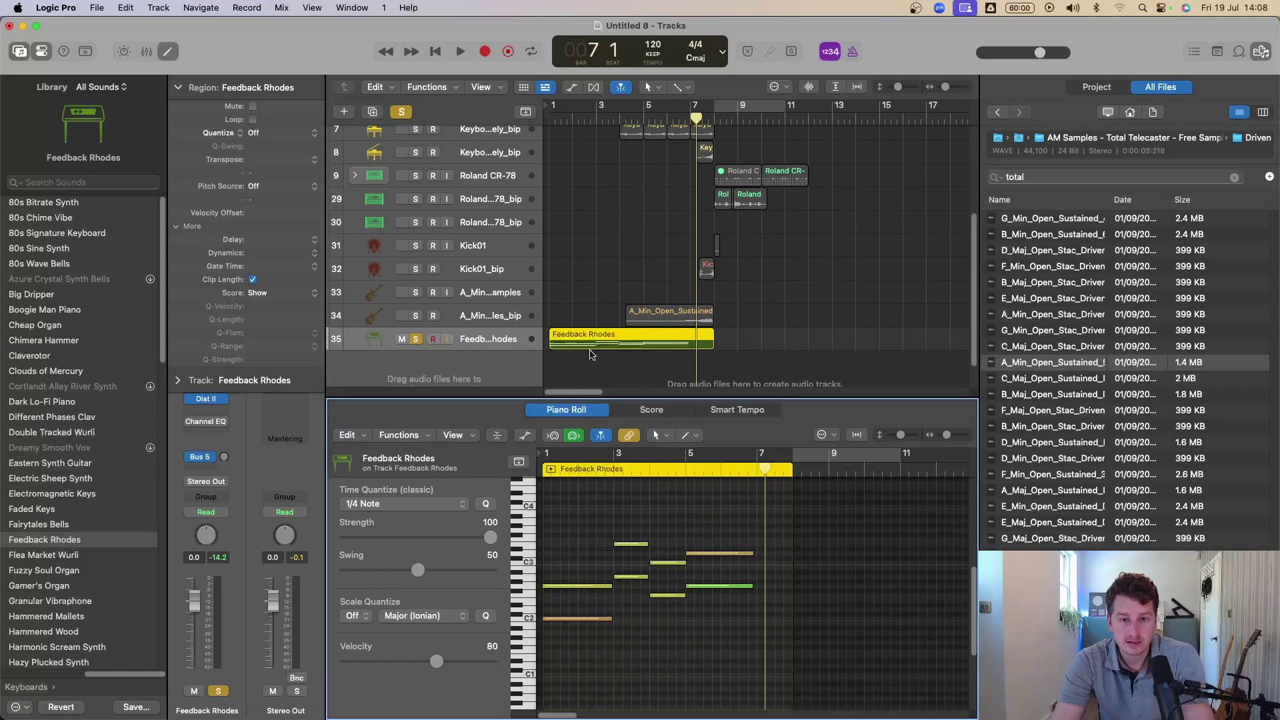
left_click_drag(585, 570, 747, 623)
left_click_drag(689, 519, 557, 582)
left_click_drag(744, 556, 699, 622)
left_click_drag(681, 538, 669, 577)
left_click(636, 550)
left_click(635, 545)
left_click(632, 577, "shift")
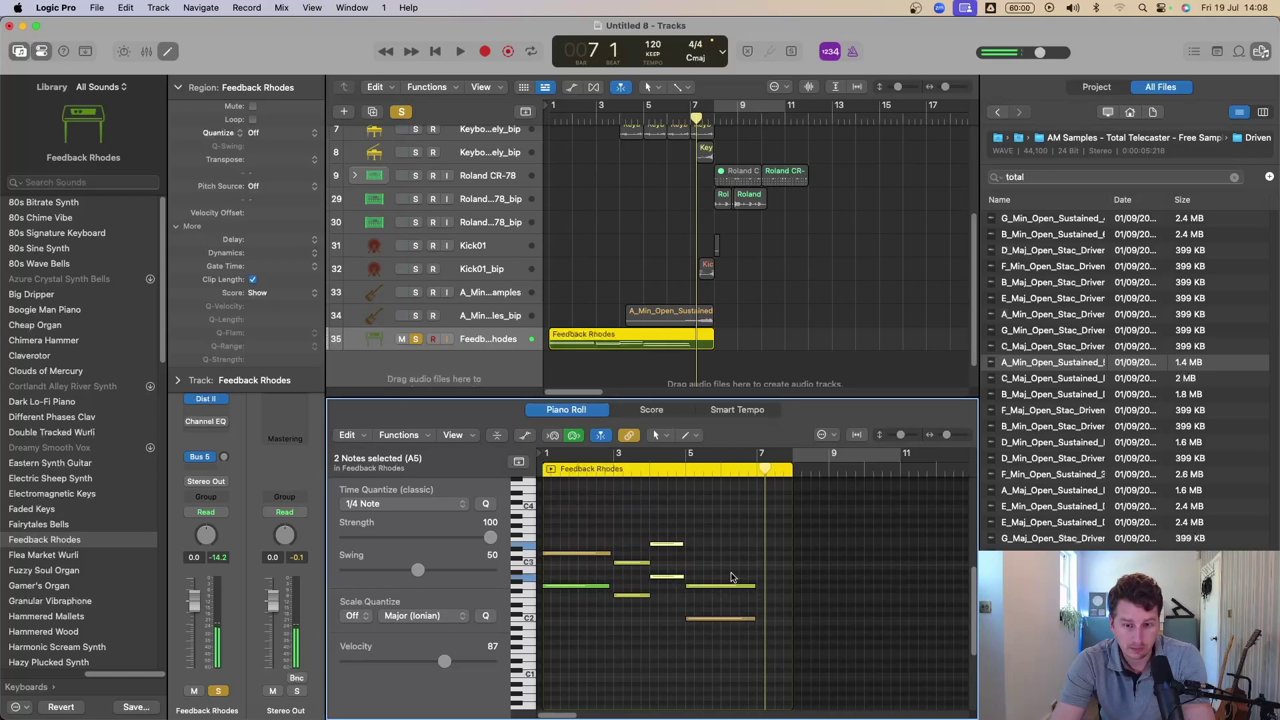
- Bounce the Feedback Rhodes region in place to a new track, leaving the source and including the audio tail
left_click(660, 345)
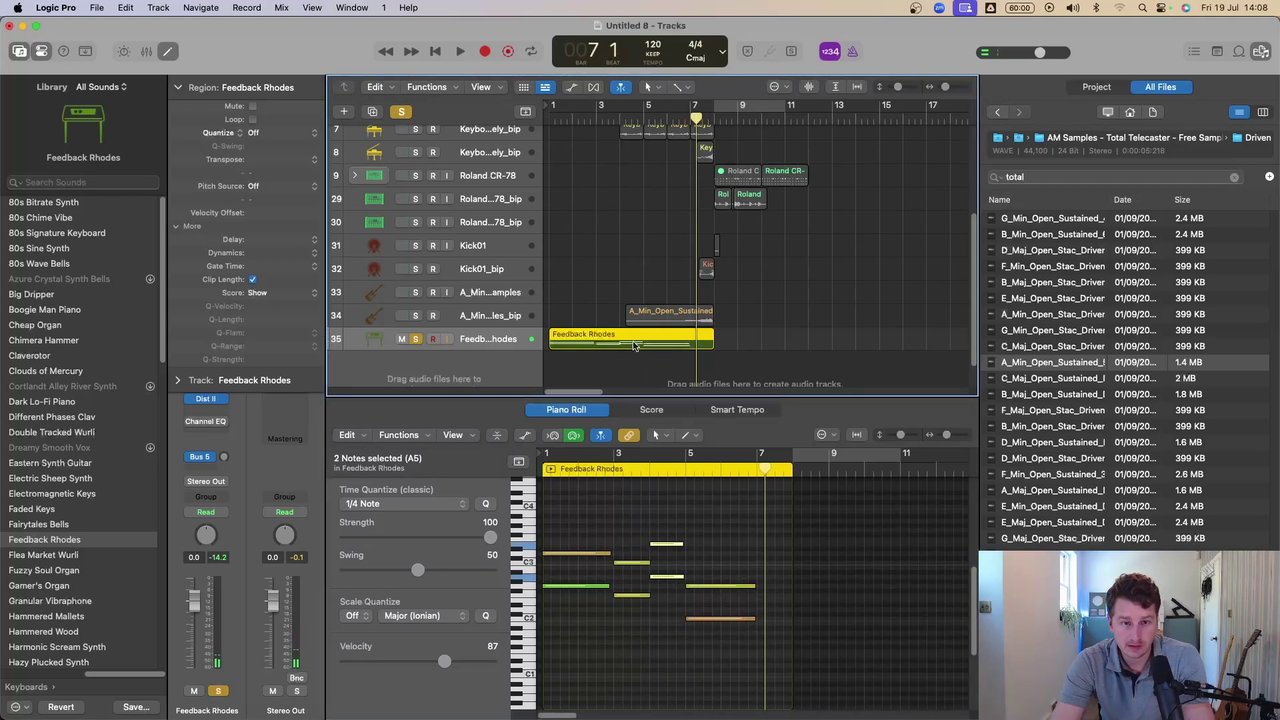
left_click(176, 226)
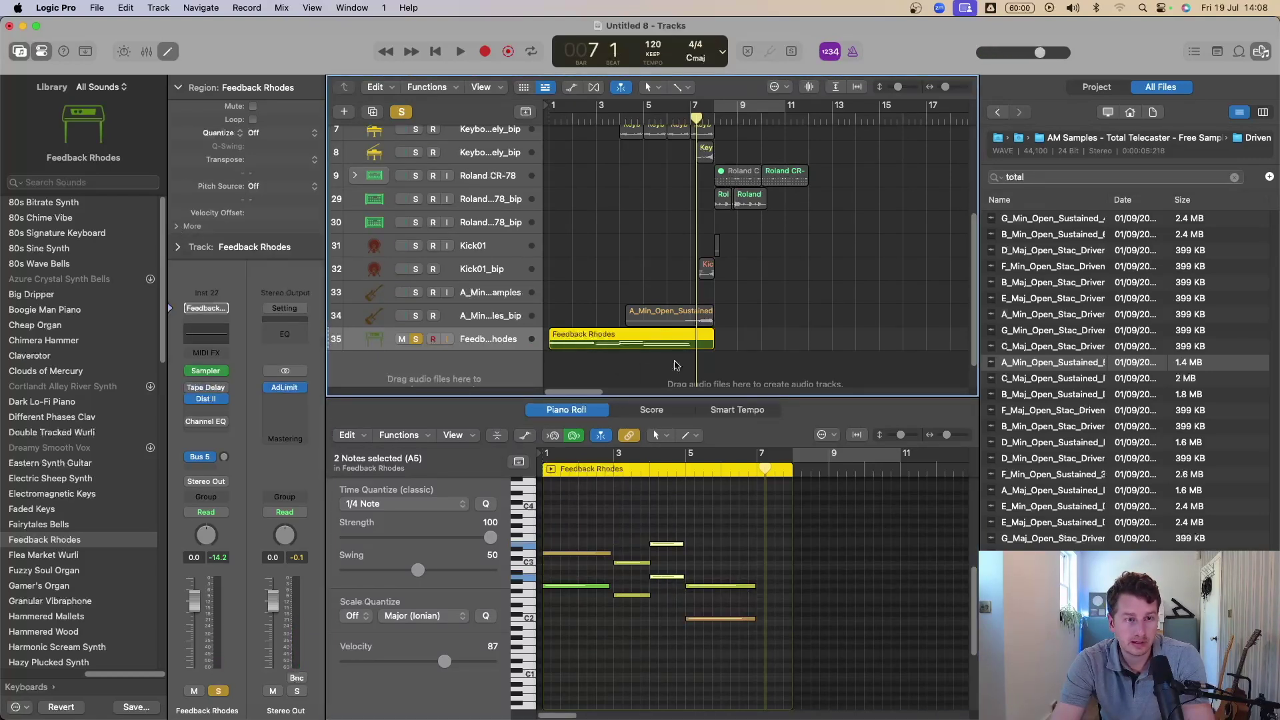
right_click(622, 340)
left_click(651, 347)
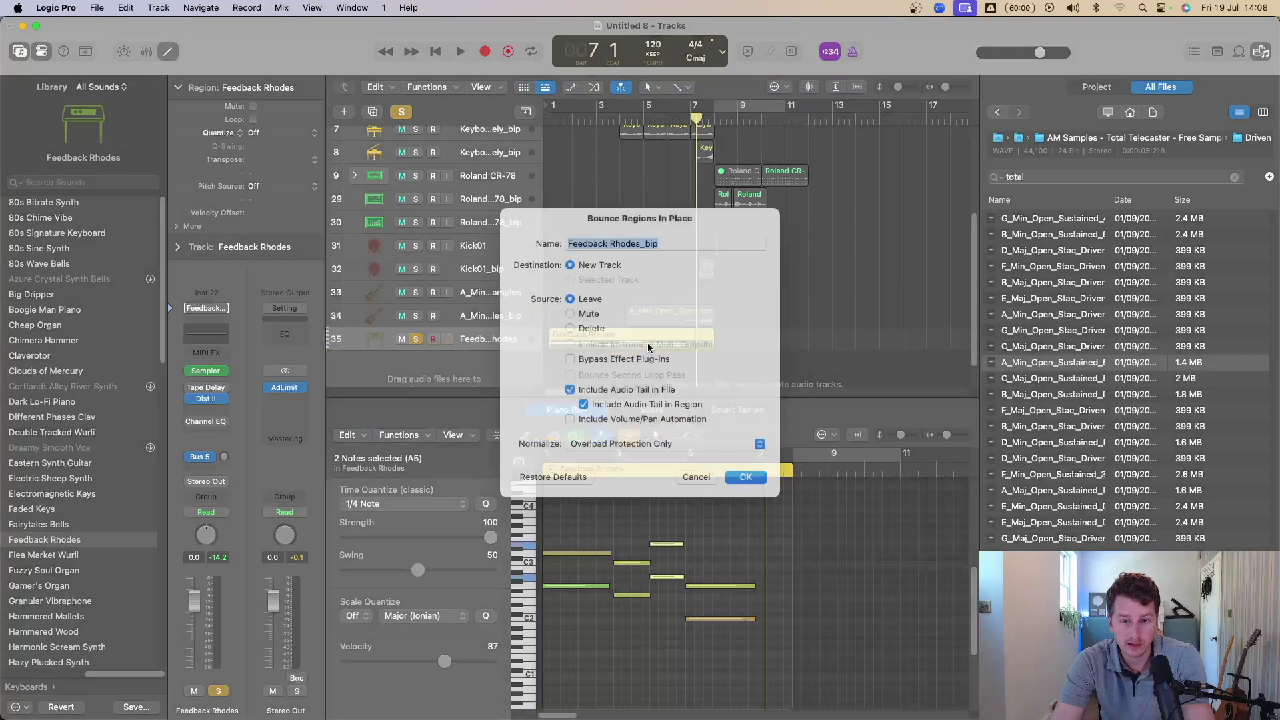
key("Return")
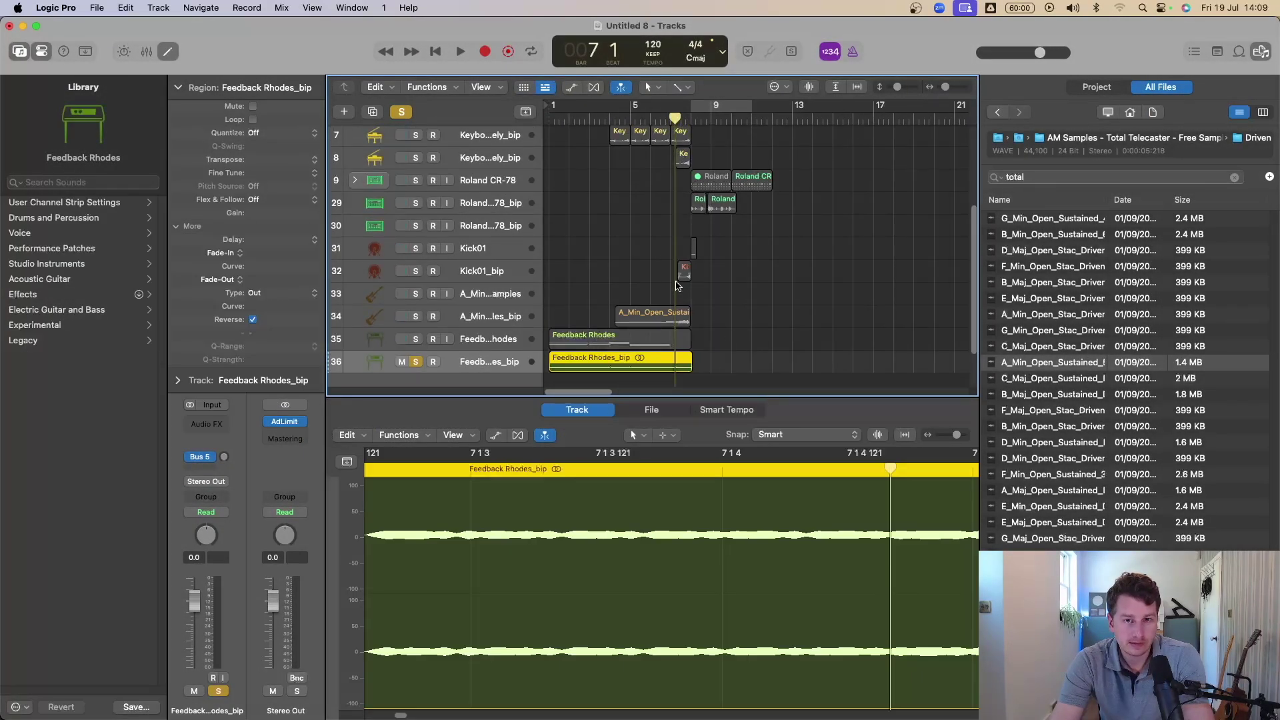
- Cycle bars 1 to 8 and play the soloed, reversed Feedback Rhodes_bip region
left_click_drag(548, 106, 691, 110)
key("space")
key("super+Down")
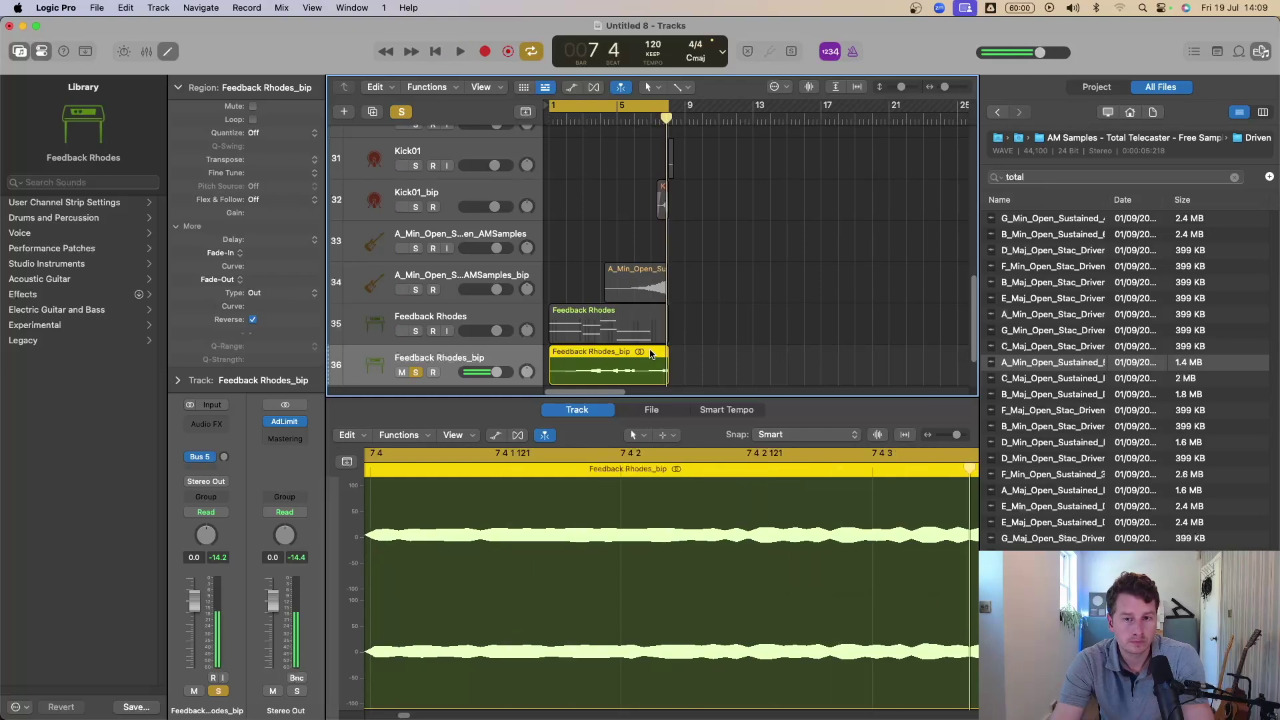
key("space")
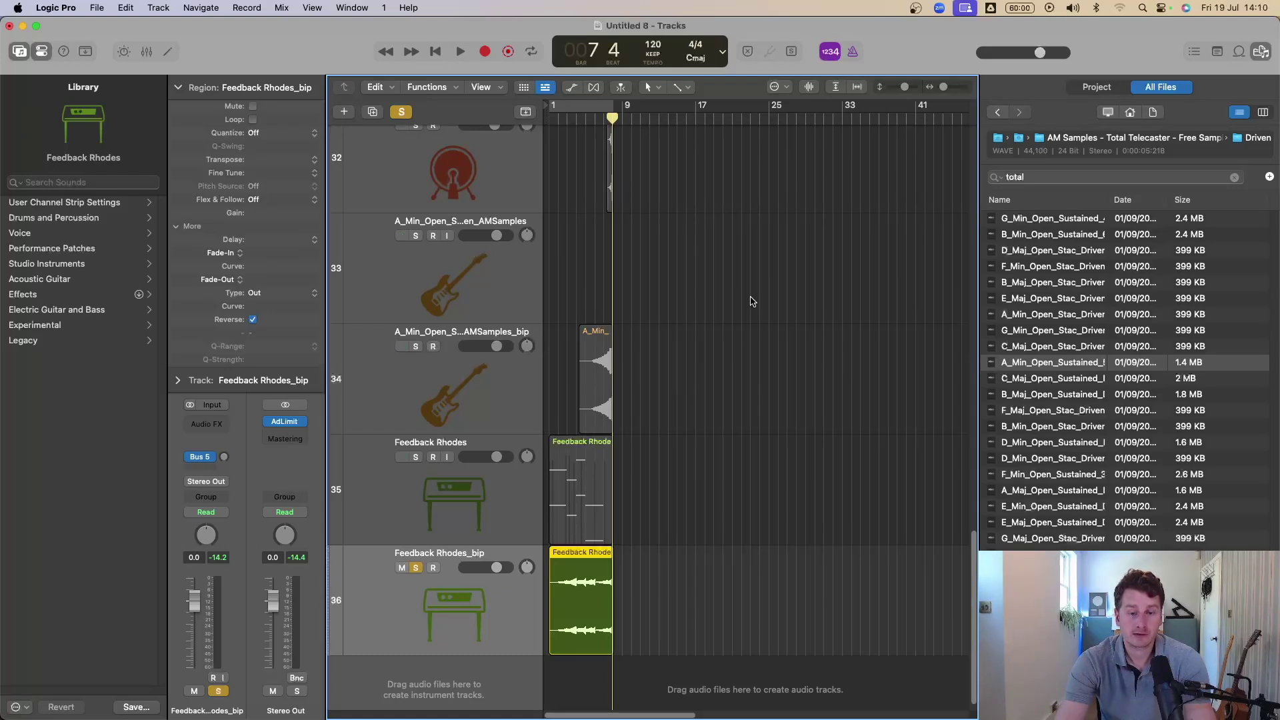
scroll(764, 323, "down", 3)
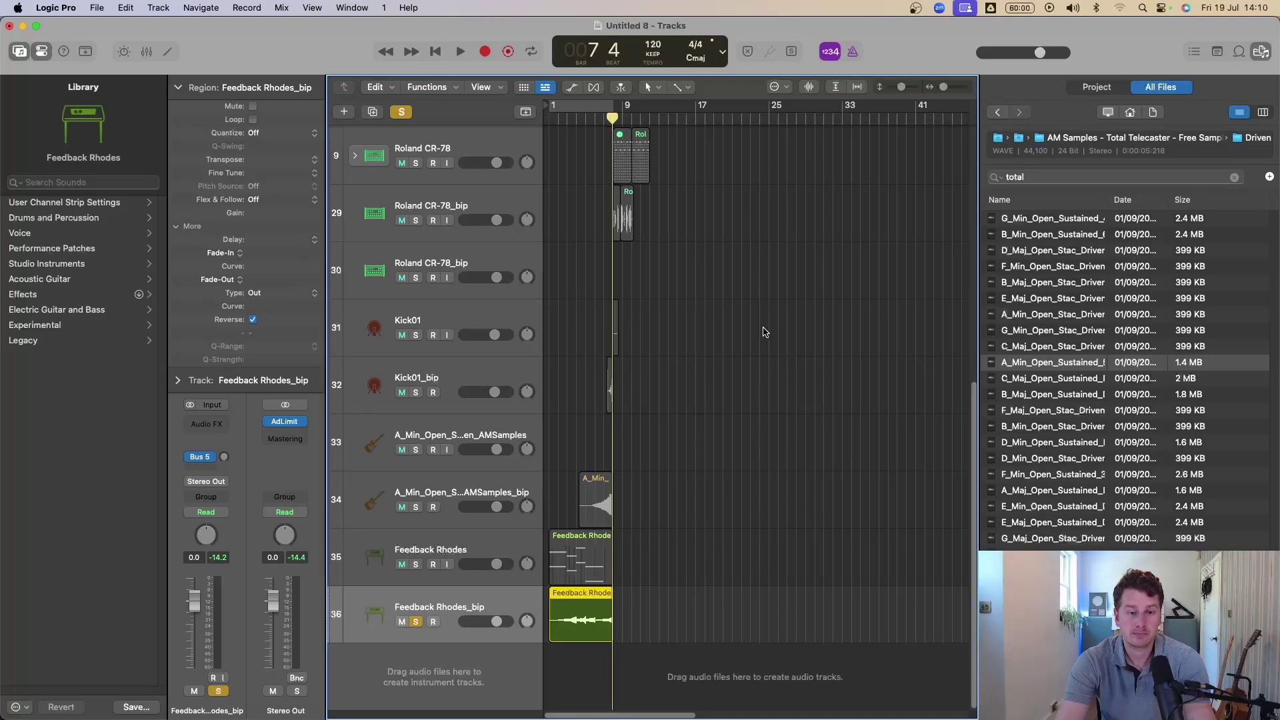
- Search all files for "sweep", audition some results, and place VFX2 Downsweeps 13.wav on a new track at bar 8
left_click(760, 330, "ctrl+alt")
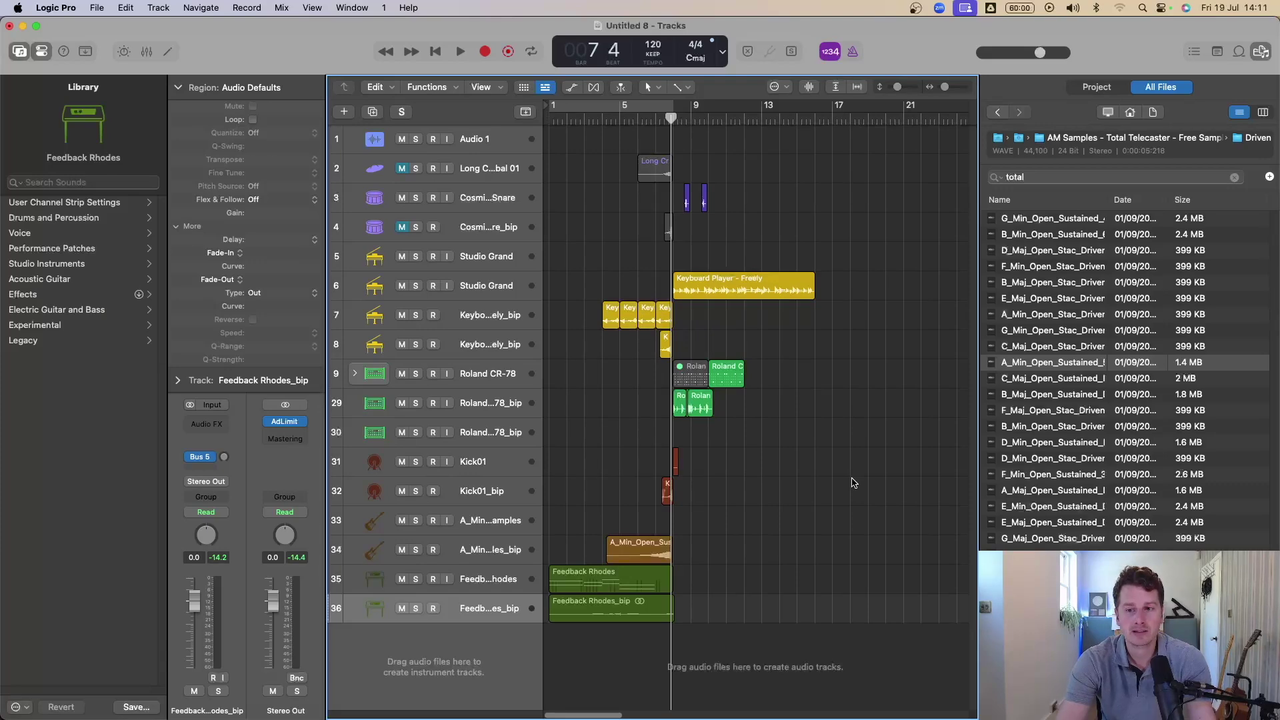
double_click(1072, 176)
type("sweep")
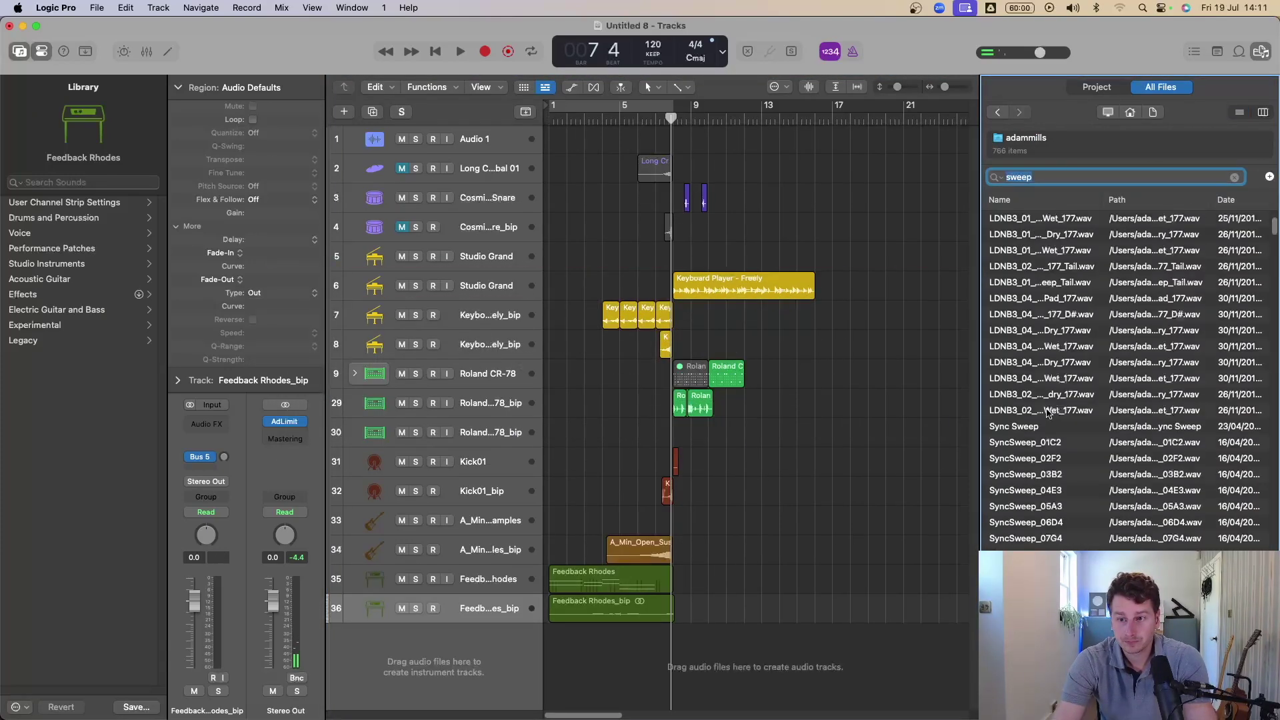
left_click(1047, 410)
scroll(1047, 410, "down", 3)
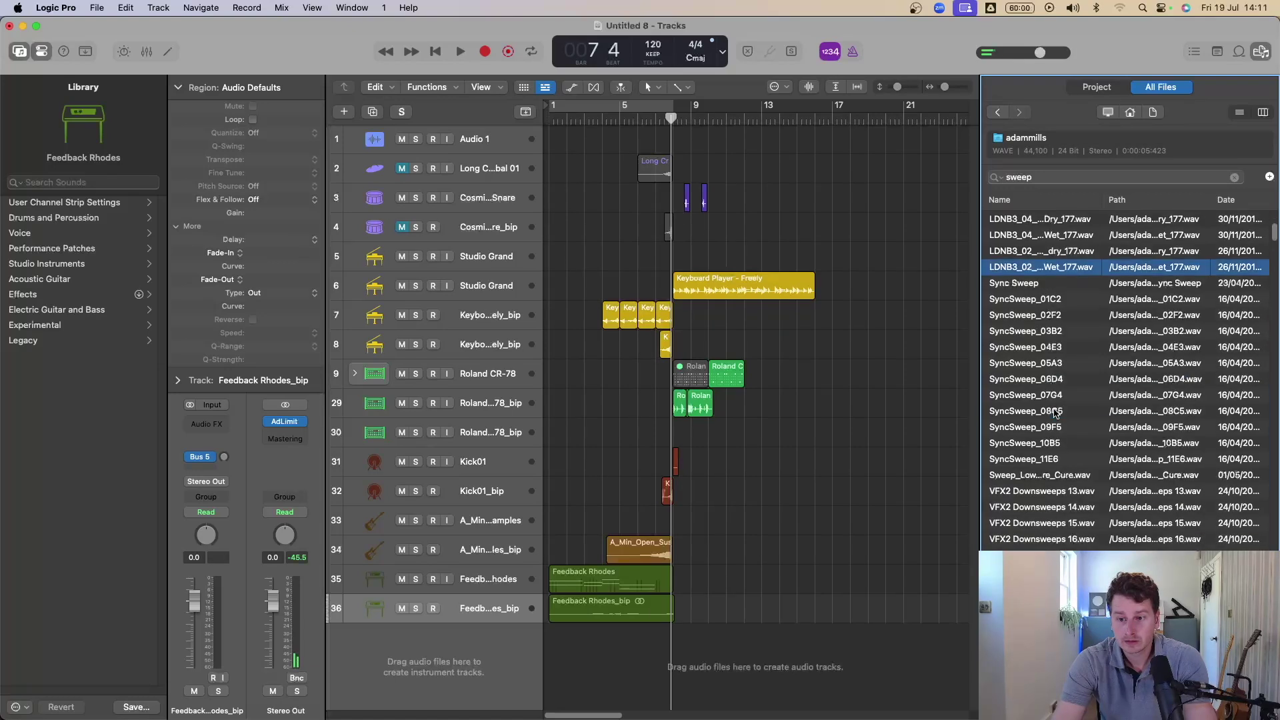
left_click(1075, 494)
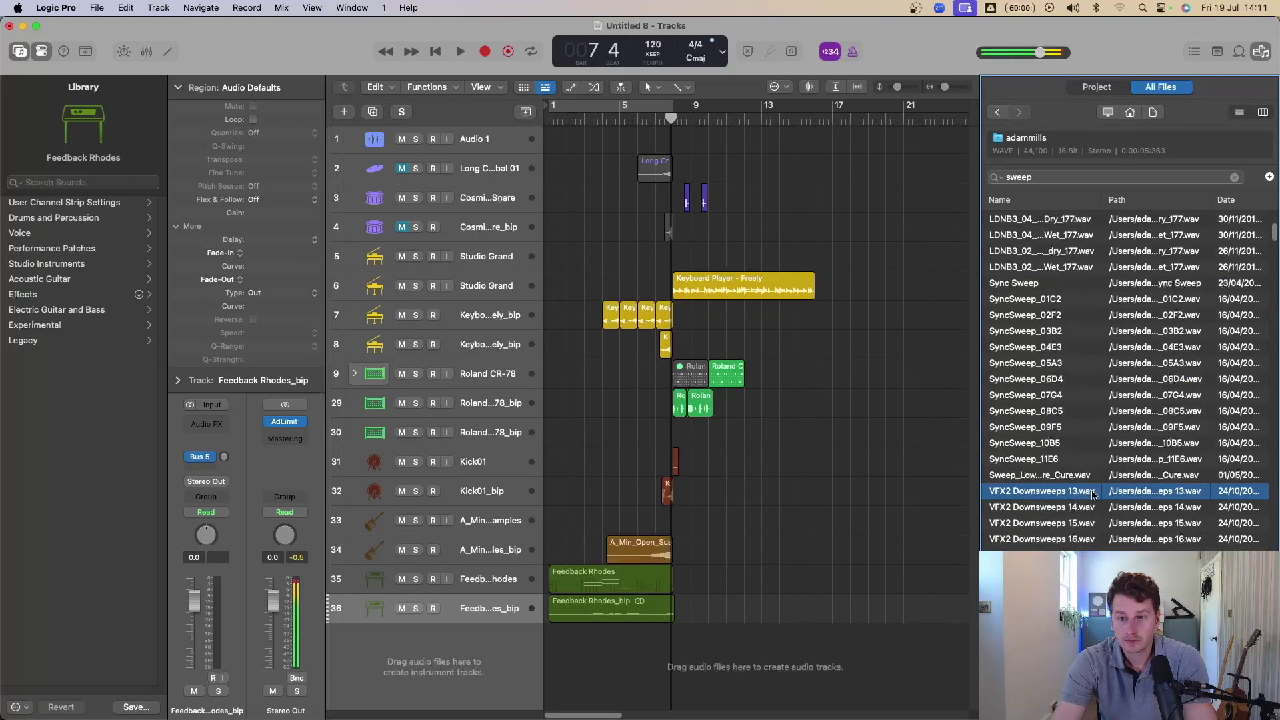
left_click_drag(1094, 495, 679, 637)
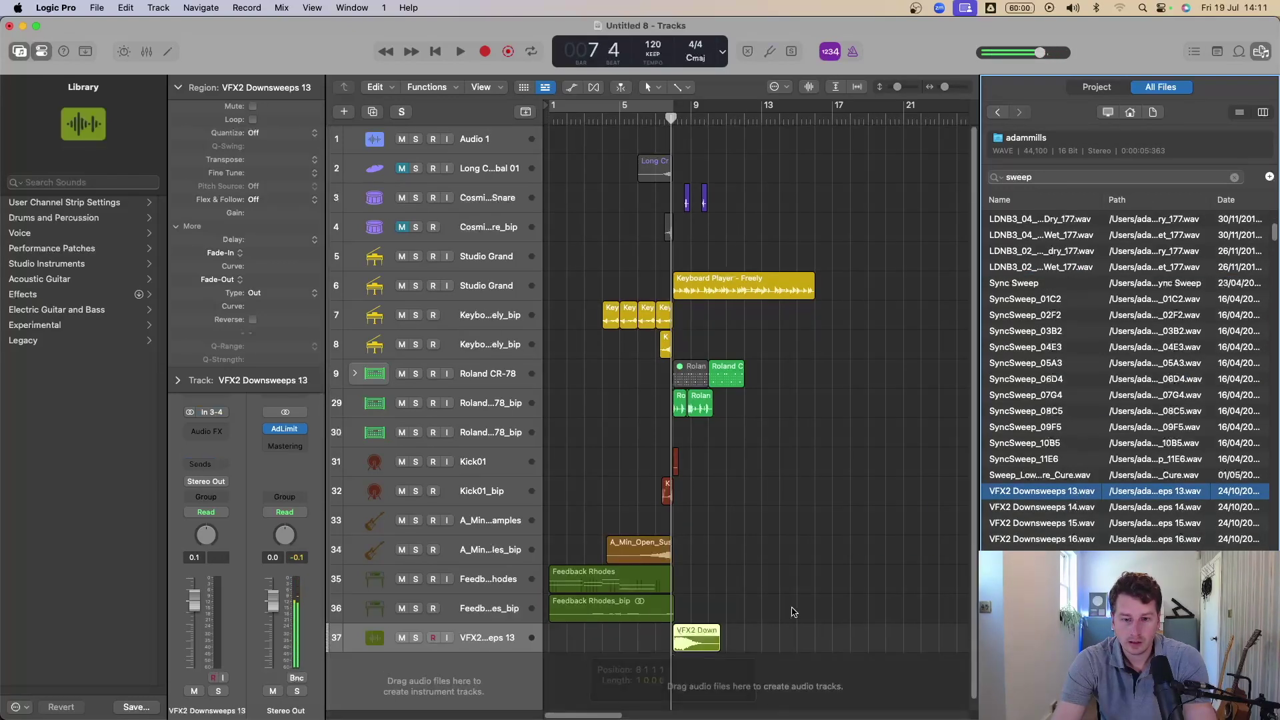
- Cycle bars 8 to 13 and play the VFX2 Downsweeps 13 region in its original direction
left_click_drag(673, 112, 762, 114)
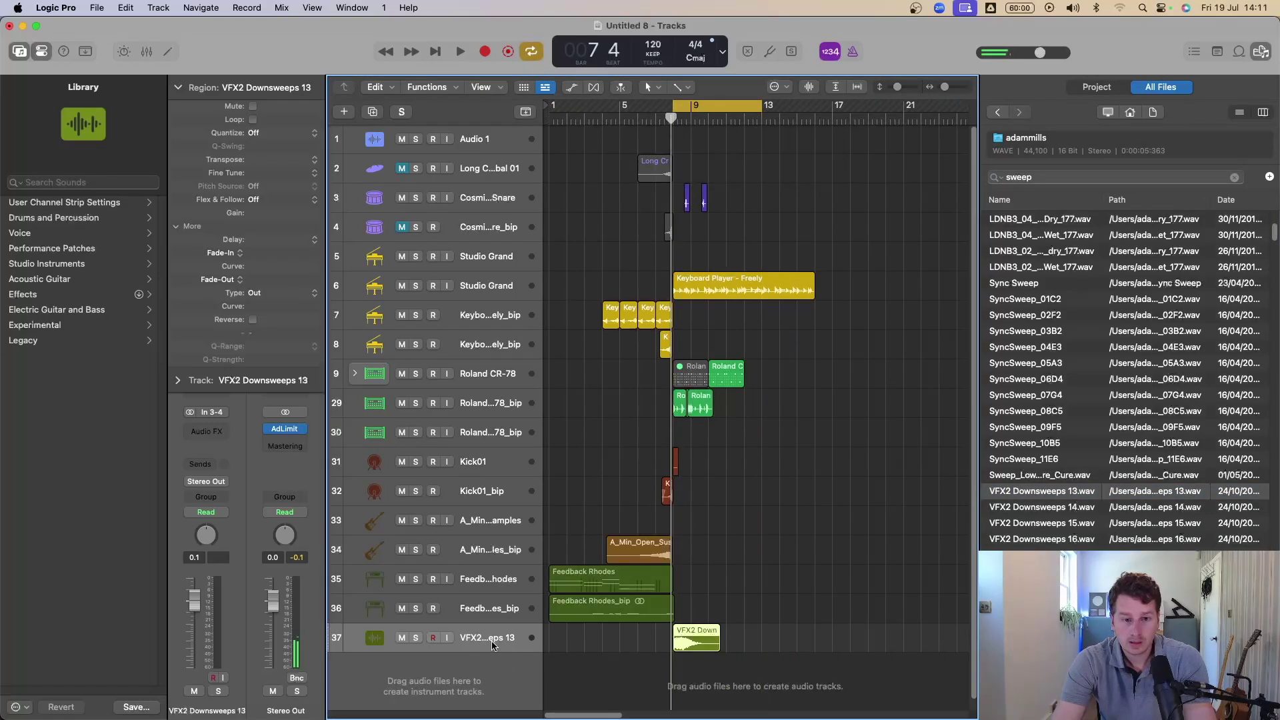
left_click(734, 630)
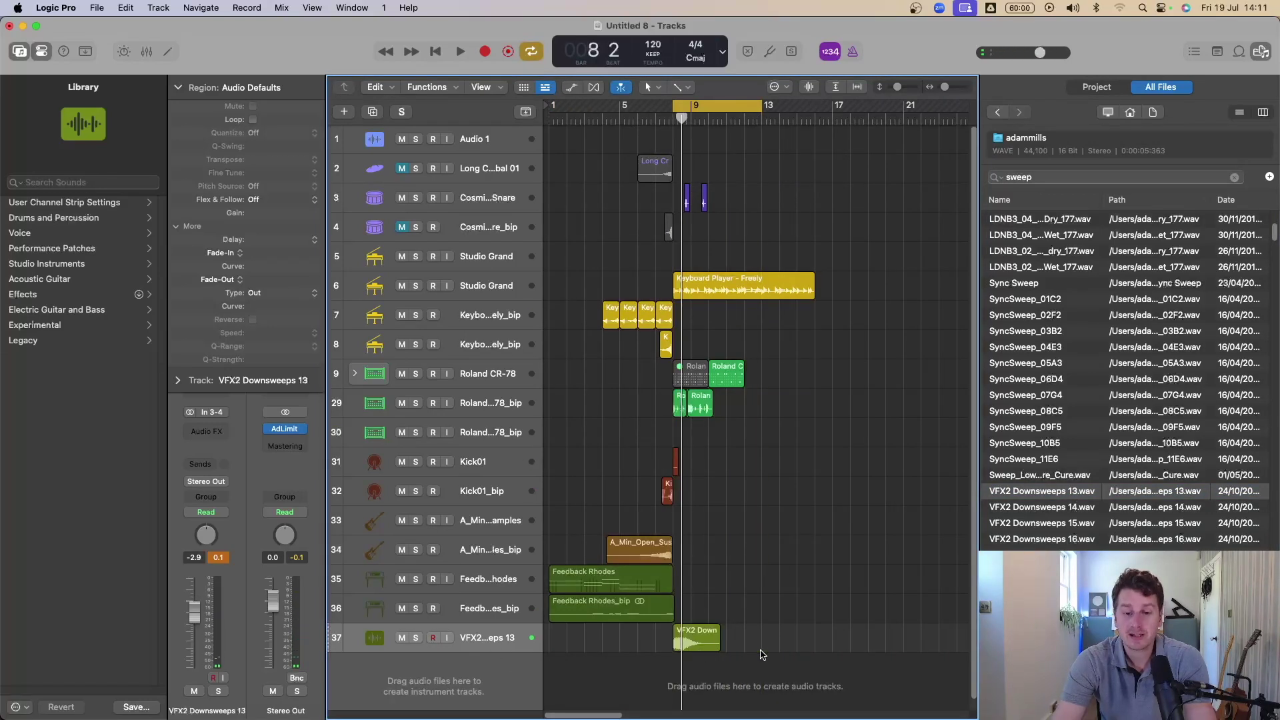
key("space")
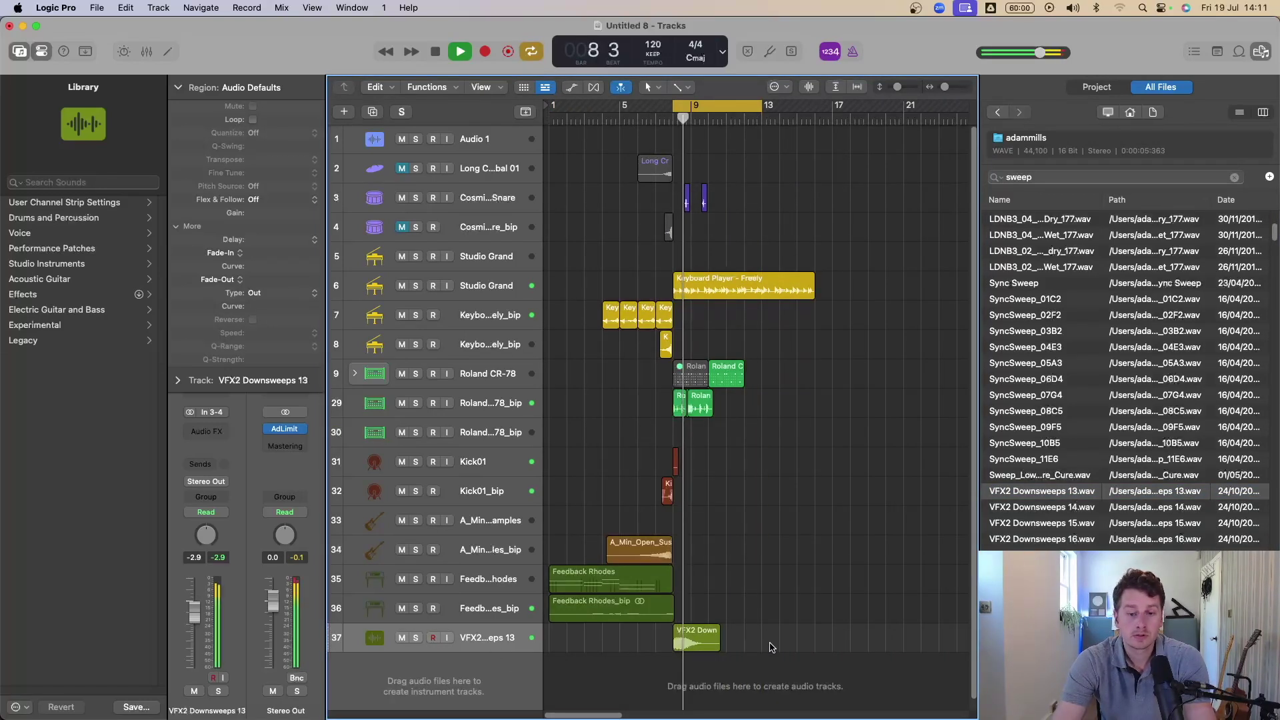
key("space")
- Reverse the VFX2 Downsweeps 13 region and move it earlier so it ends at bar 8
left_click(705, 647)
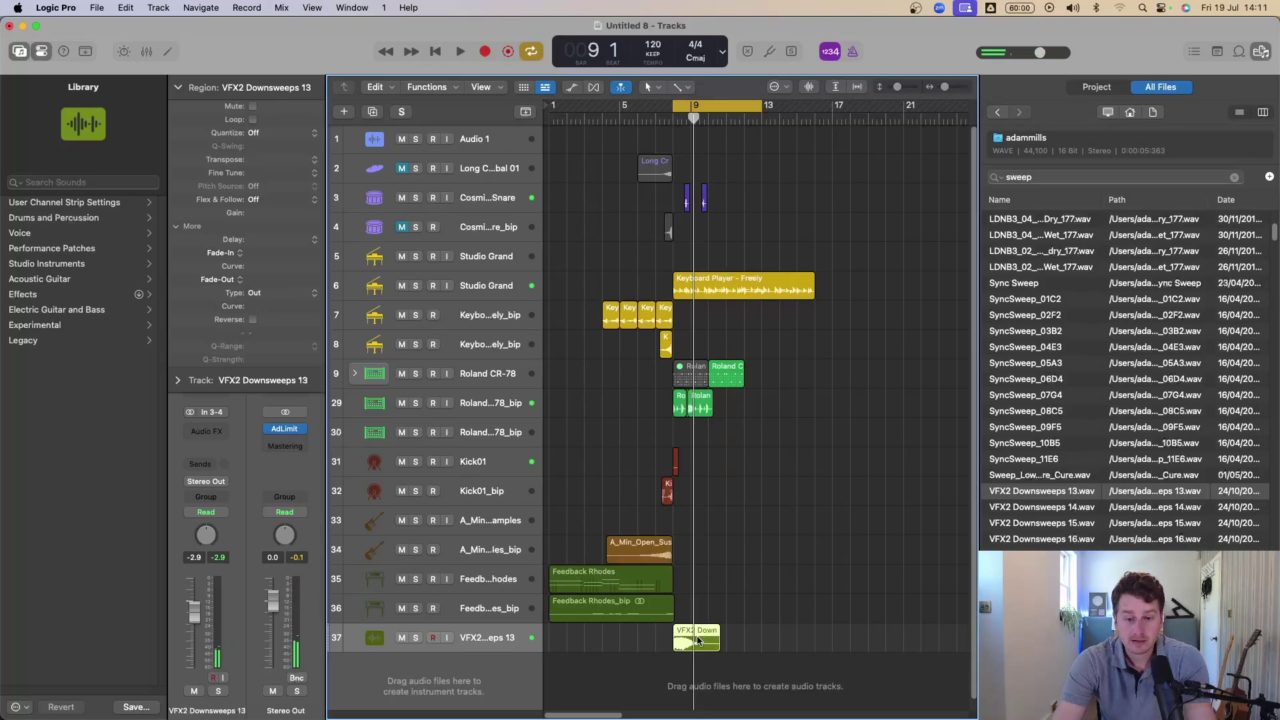
left_click(253, 320)
left_click_drag(705, 652, 656, 652)
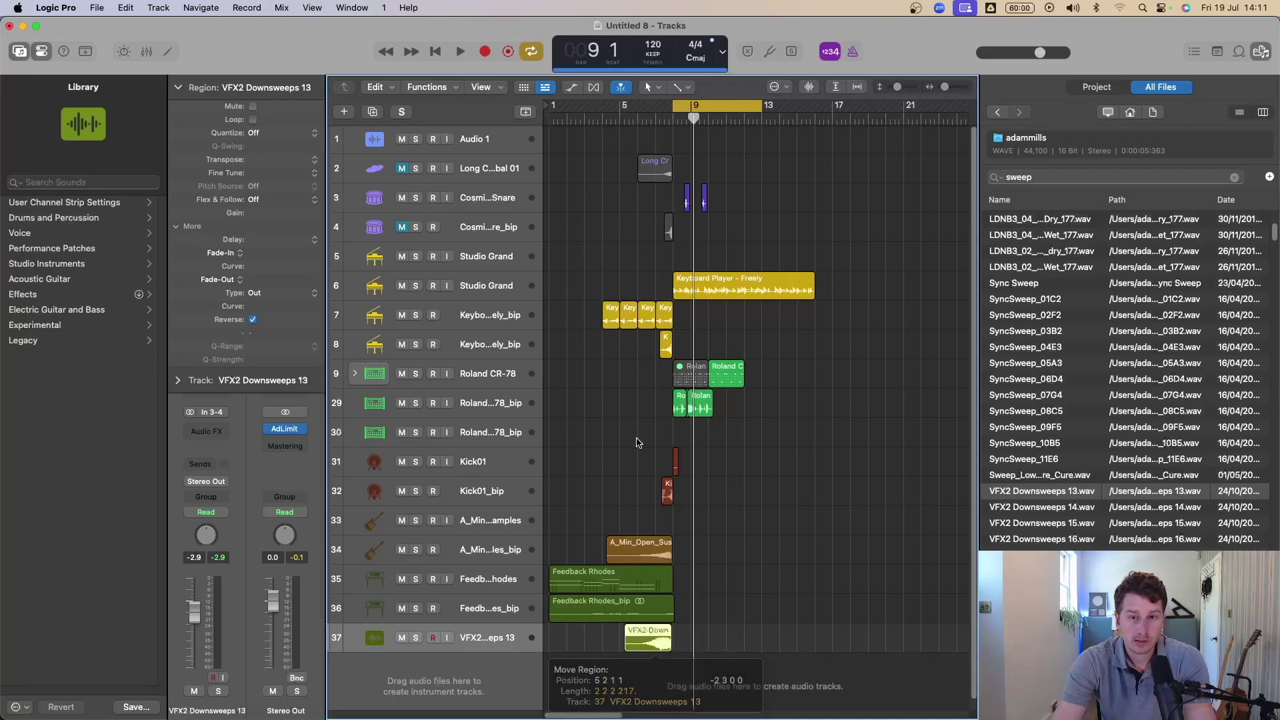
- Play from about bar 6 through bar 8 with cycling off to hear the reversed sweep lead in
left_click(637, 120)
key("space")
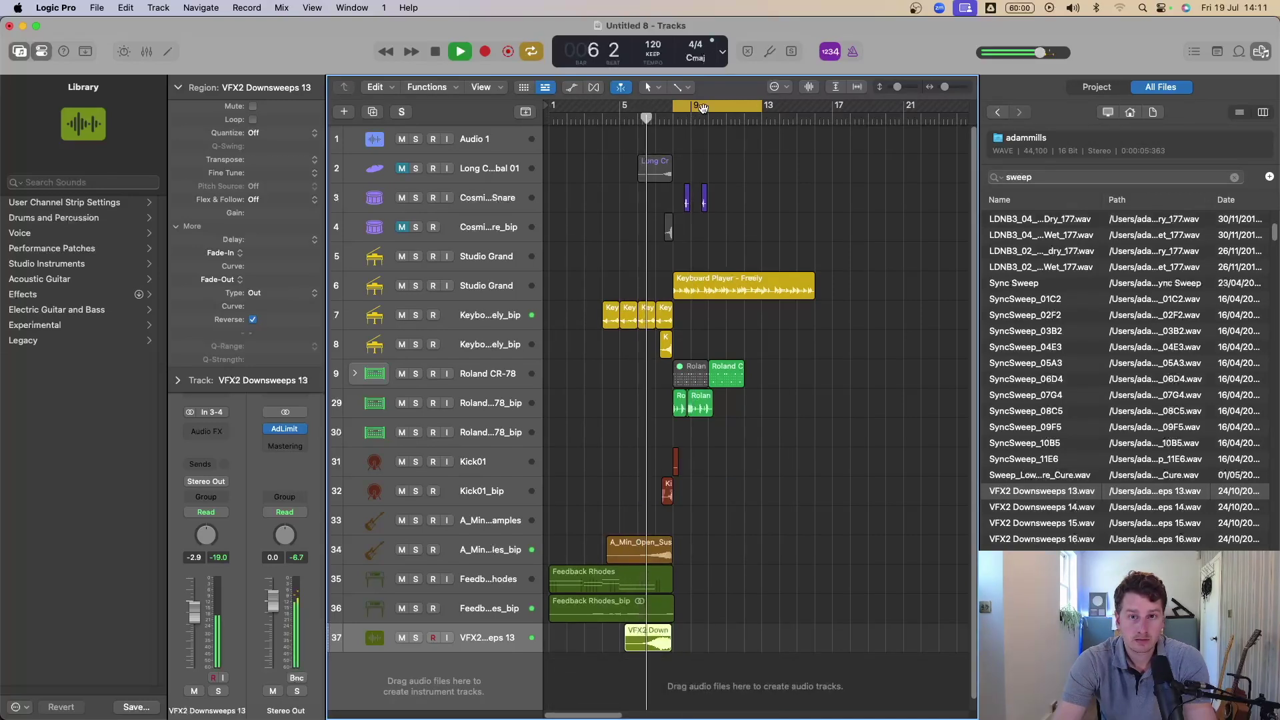
key("c")
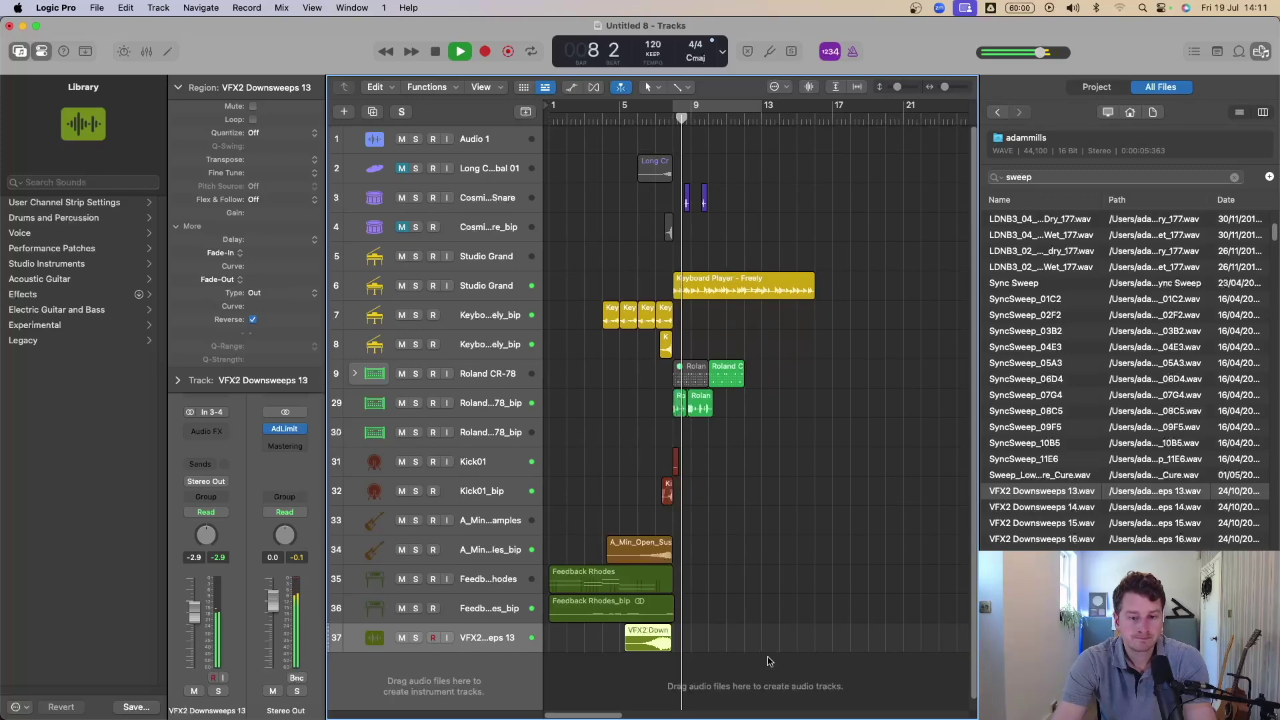
key("space")
- Hide the file browser and zoom the Tracks area to show all the tracks and their regions
key("f")
key("z")
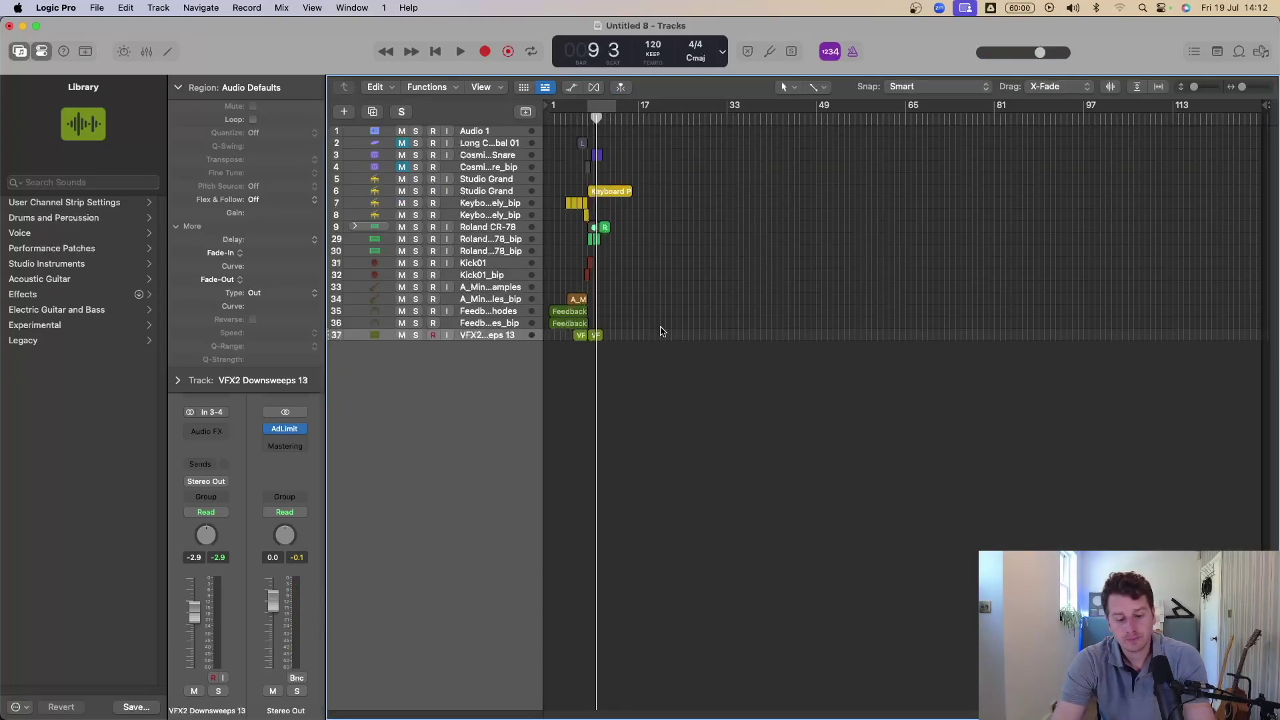
left_click_drag(722, 419, 545, 125)
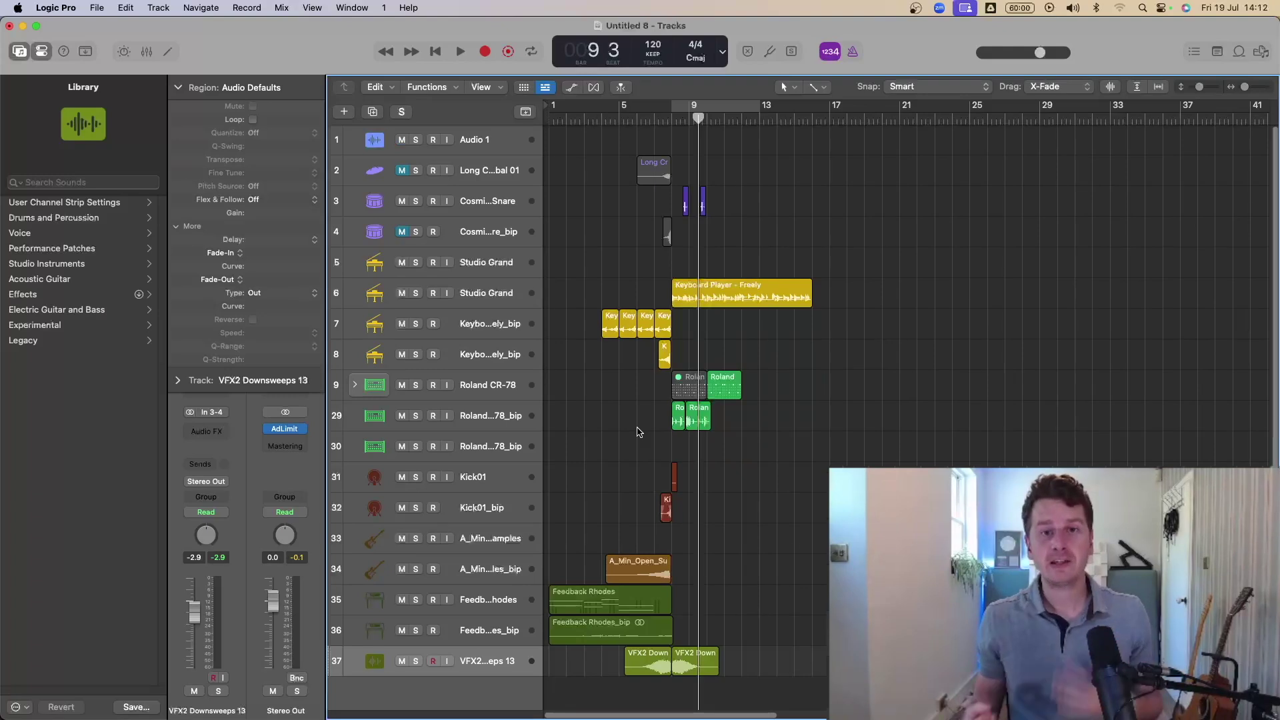